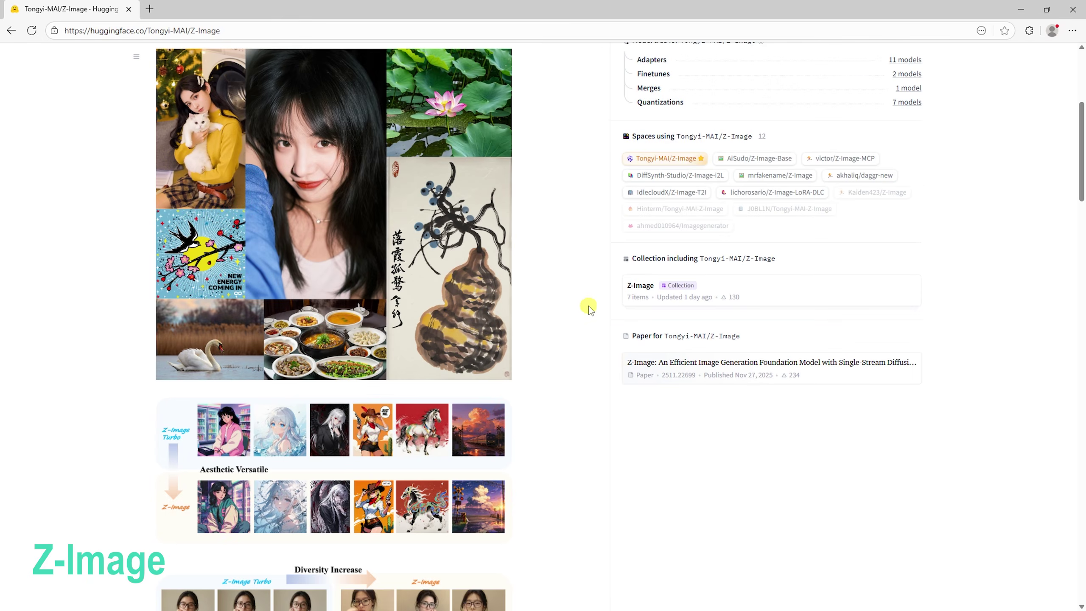
pyautogui.moveTo(158, 396); pyautogui.dragTo(218, 407)
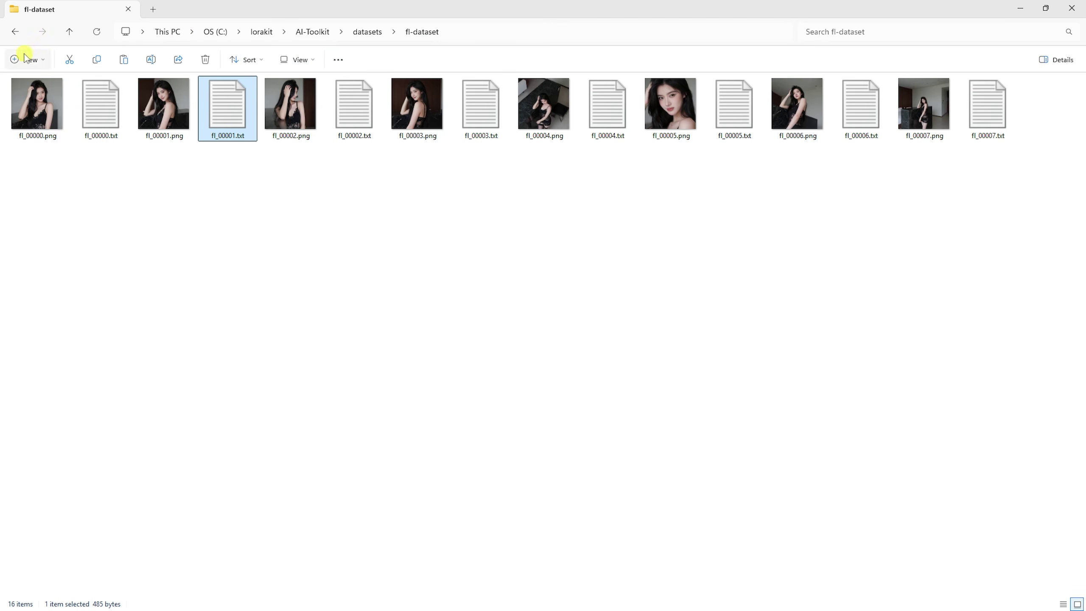
# Go from fl-dataset to AI-Toolkit's output folder and view the generated zbase lora images one after another
pyautogui.click(69, 33)
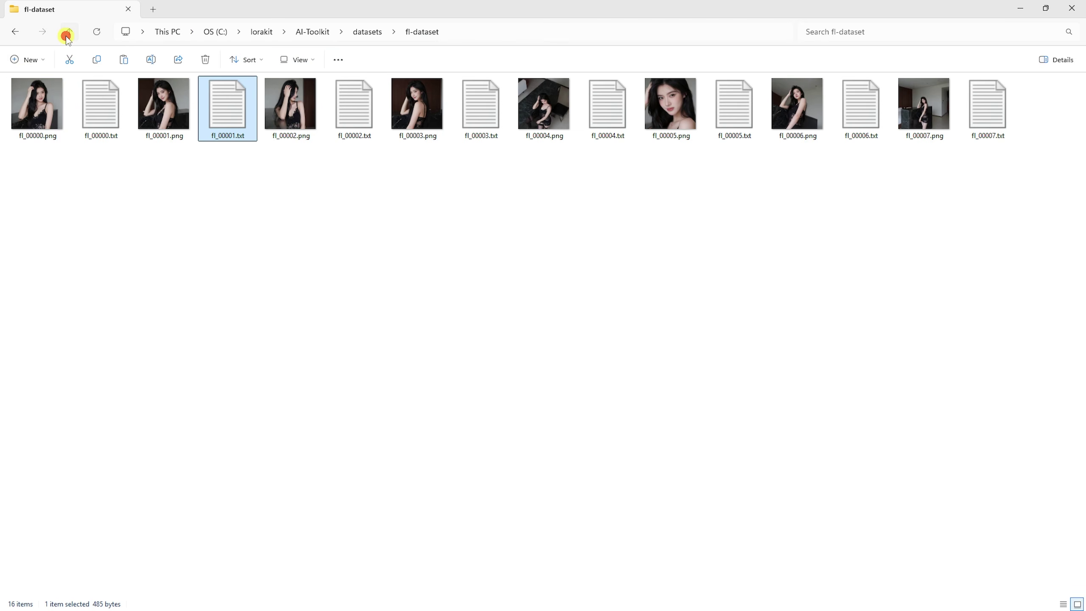
pyautogui.click(68, 33)
pyautogui.doubleClick(68, 235)
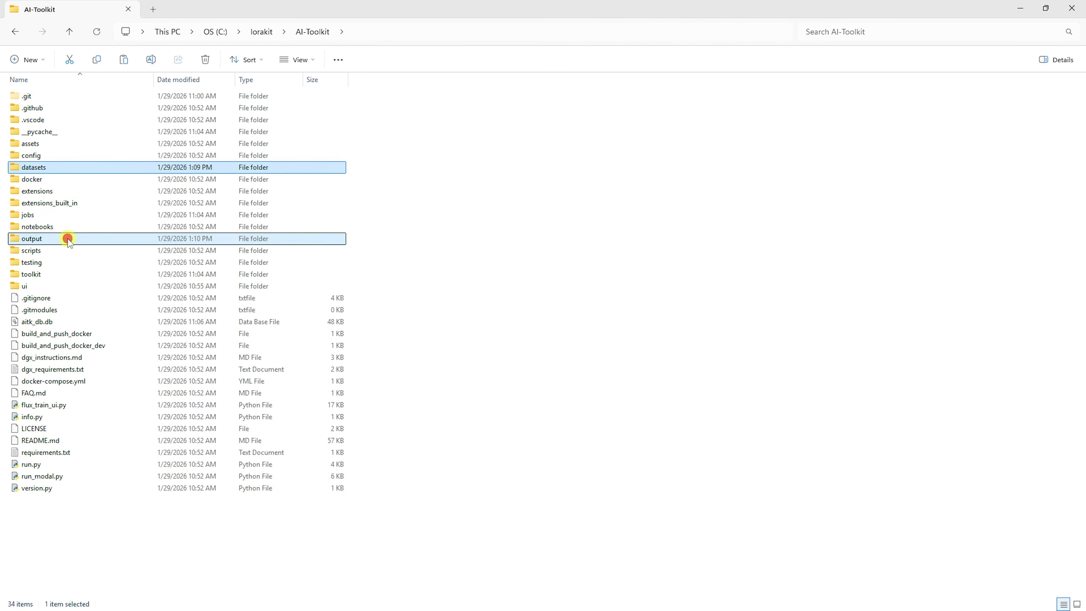
pyautogui.doubleClick(100, 105)
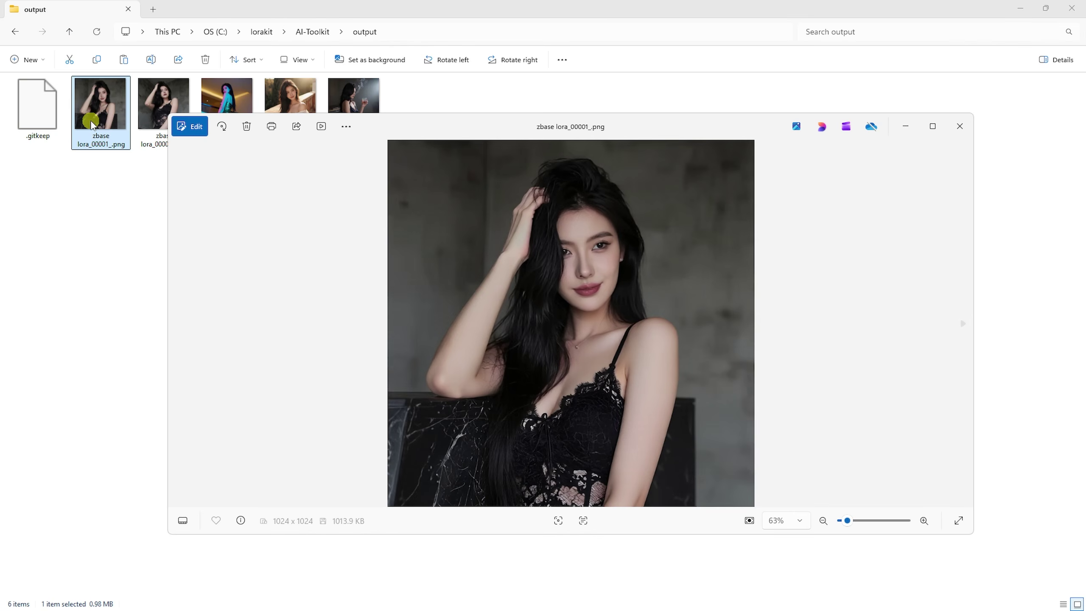
pyautogui.click(958, 325)
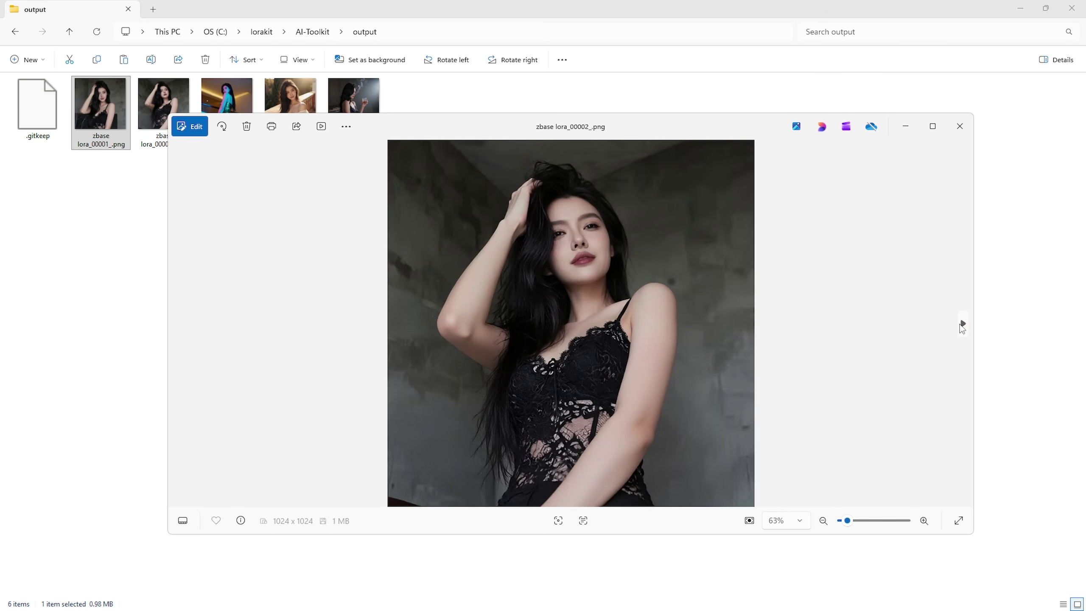
pyautogui.click(961, 325)
pyautogui.click(961, 325)
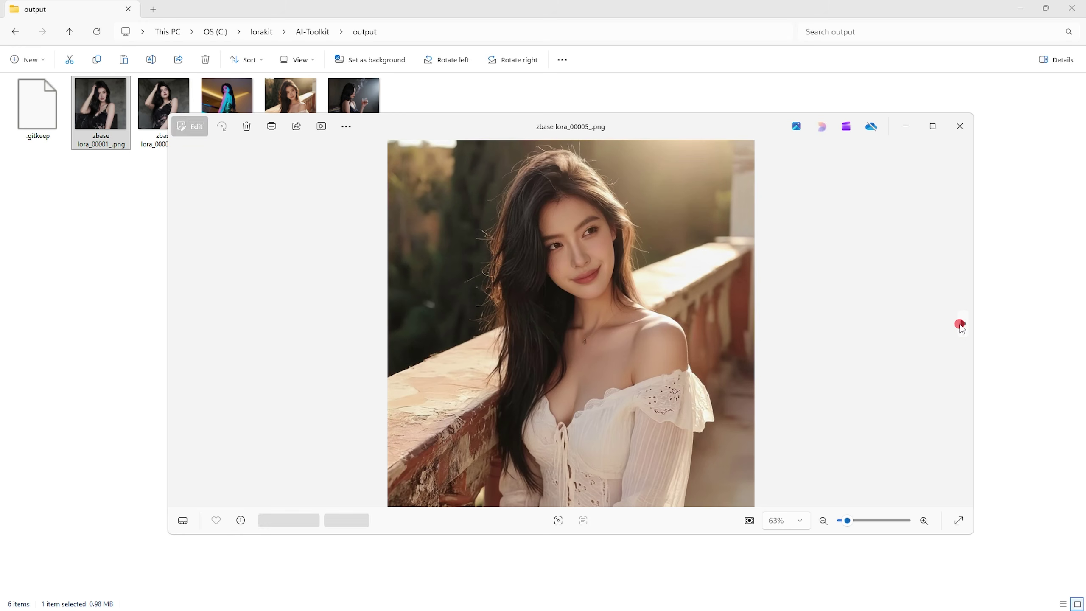
pyautogui.click(963, 325)
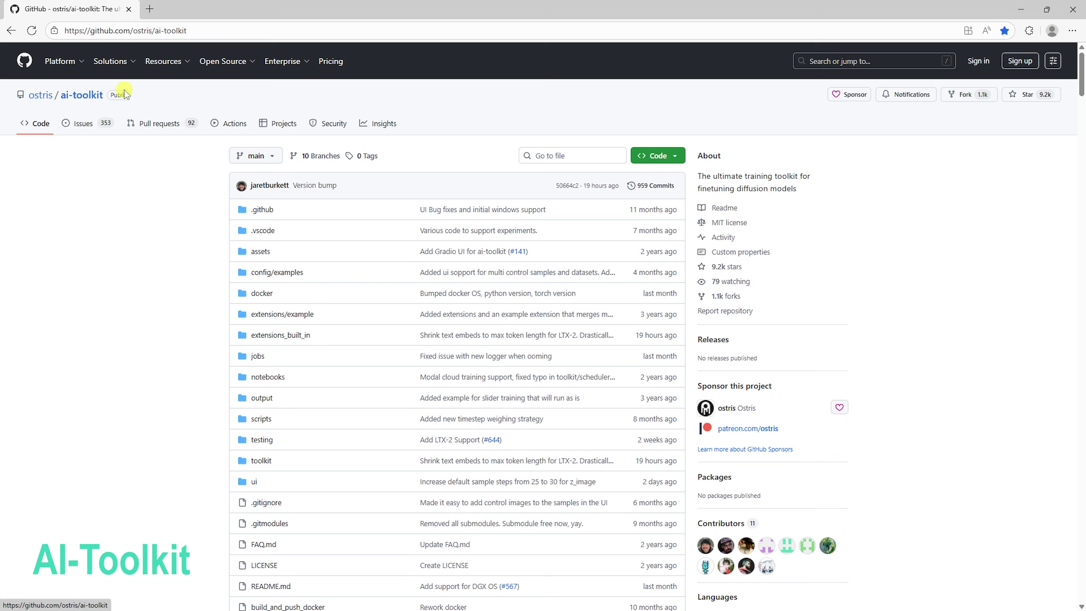
# Find the Installation section in the ostris/ai-toolkit README and open the linked AI-Toolkit-Easy-Install repository for Windows
pyautogui.click(125, 31)
pyautogui.click(167, 277)
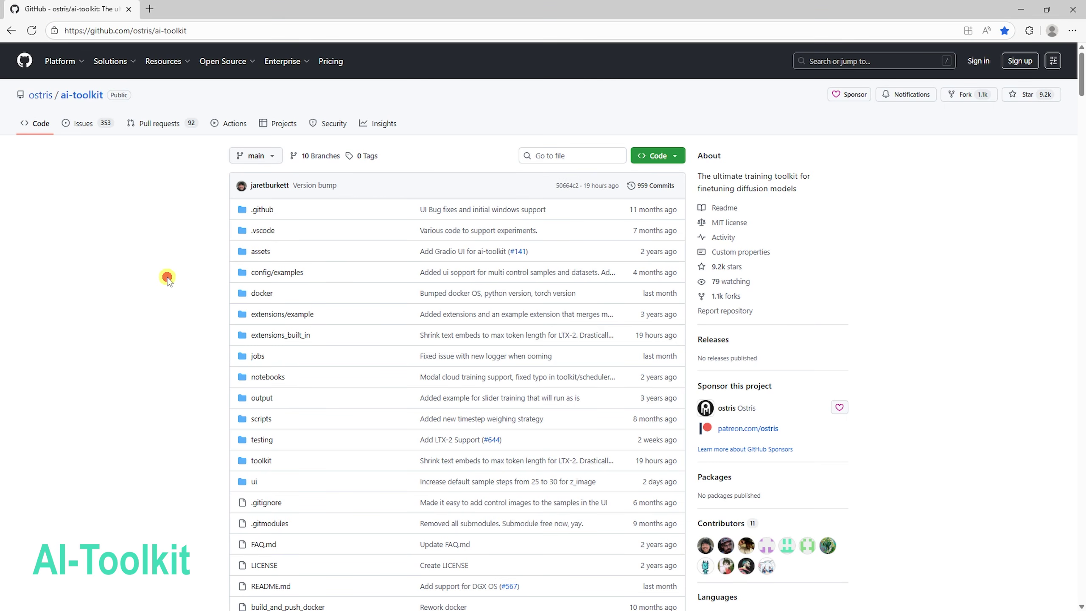
pyautogui.scroll(-20, 904, 388)
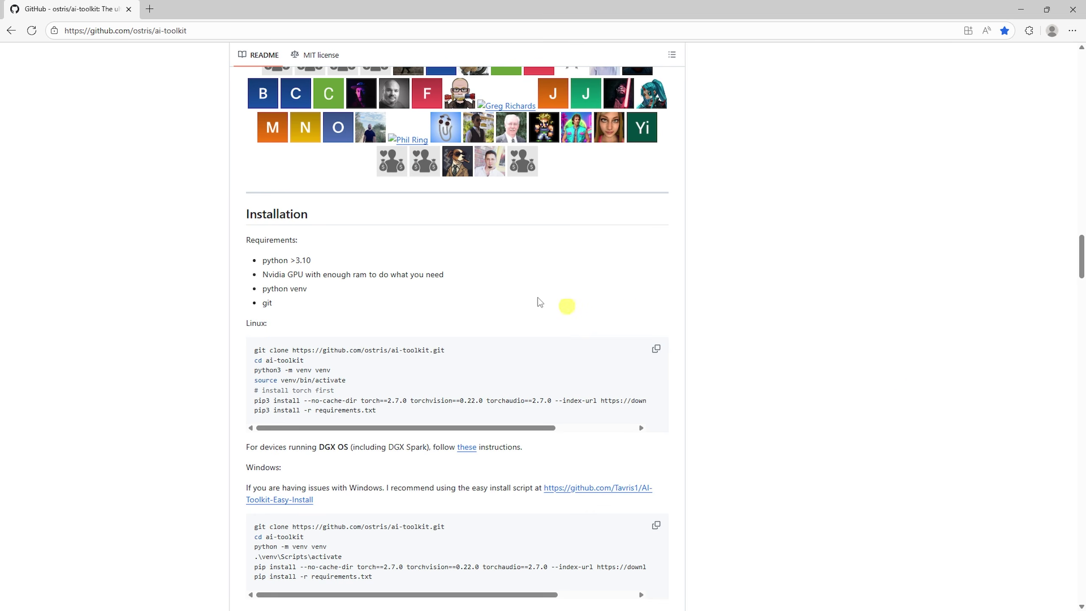
pyautogui.doubleClick(270, 213)
pyautogui.scroll(-1, 359, 278)
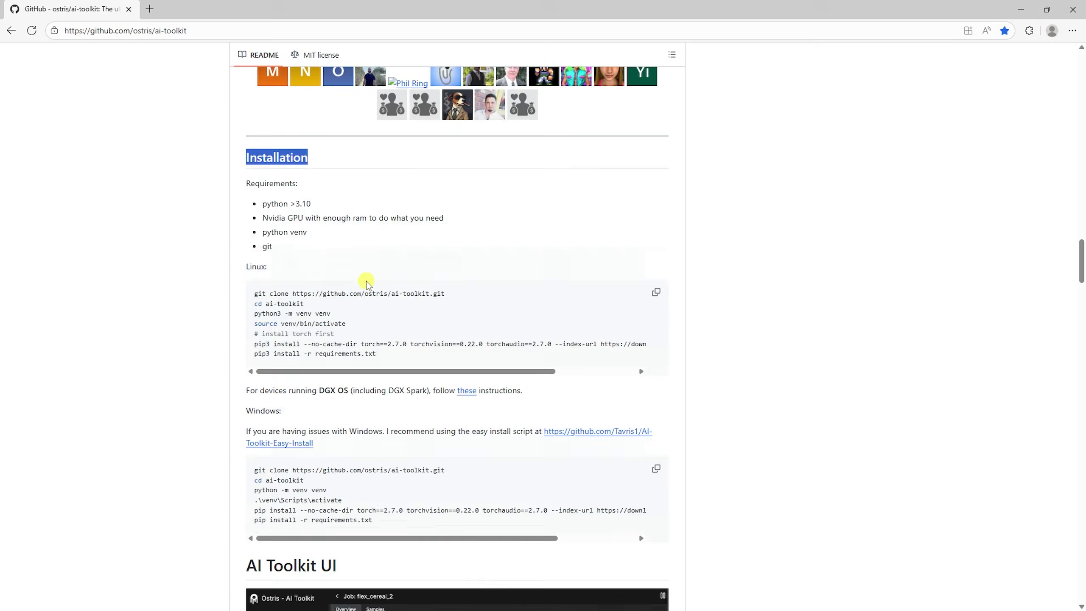
pyautogui.scroll(-2, 367, 283)
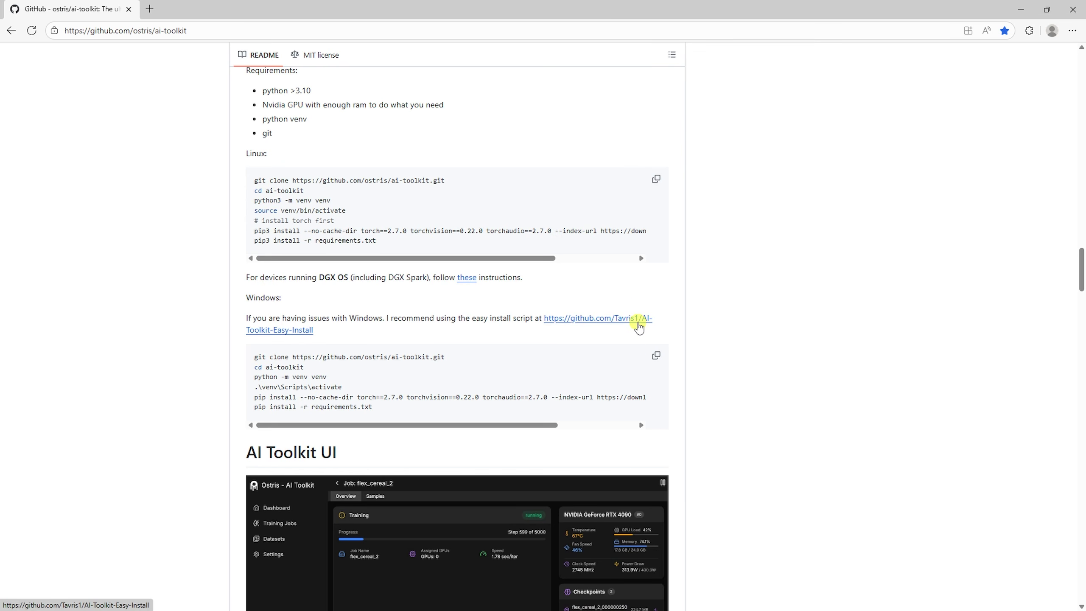
pyautogui.click(639, 326)
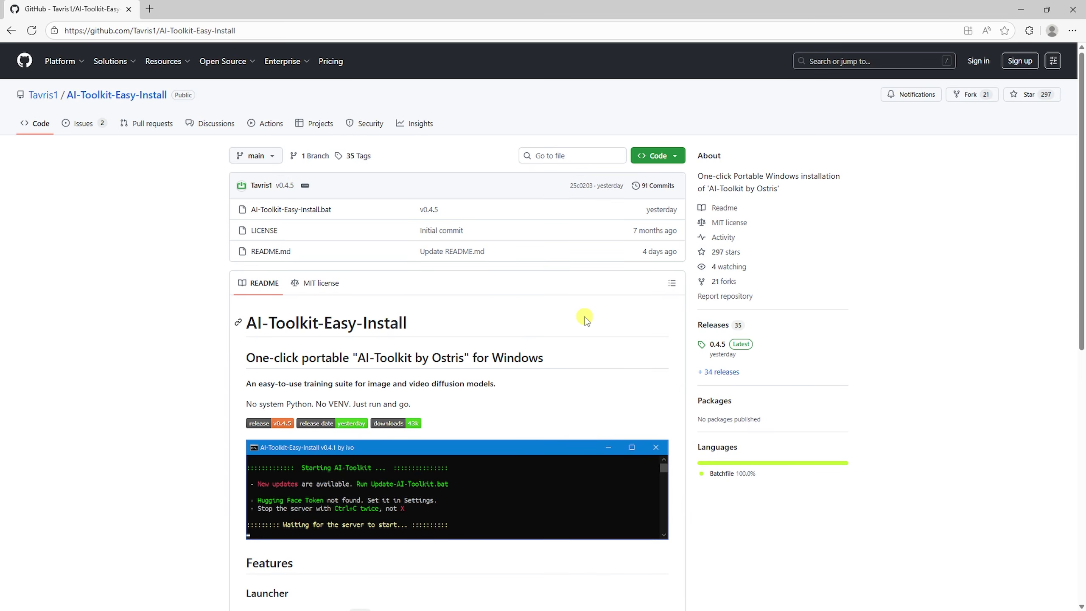
# Download AI-Toolkit-Easy-Install.zip through the release badge in the repository's README
pyautogui.click(204, 31)
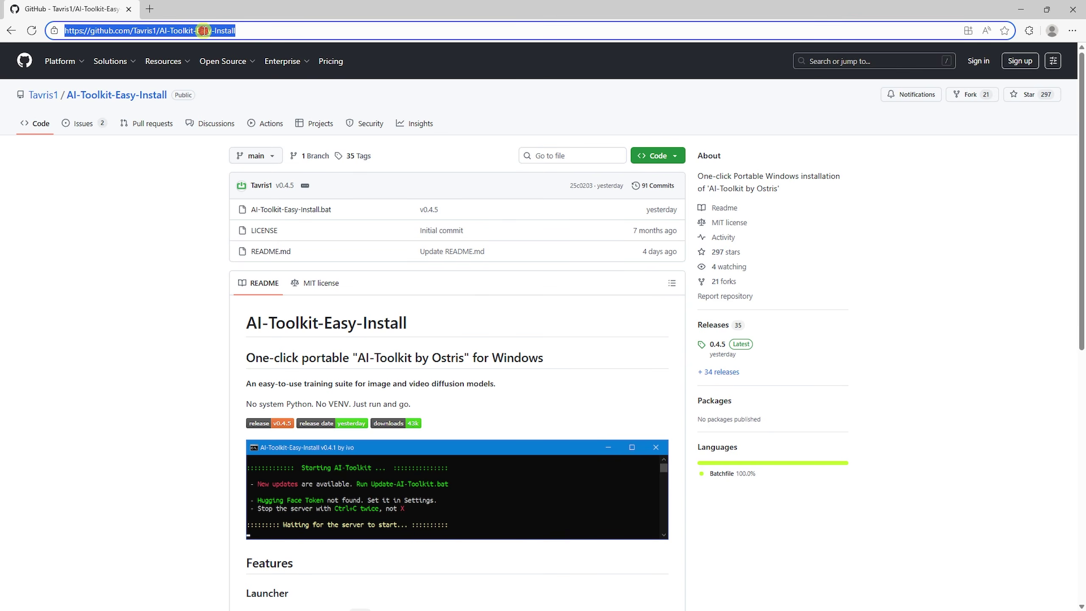
pyautogui.click(128, 312)
pyautogui.scroll(-2, 135, 315)
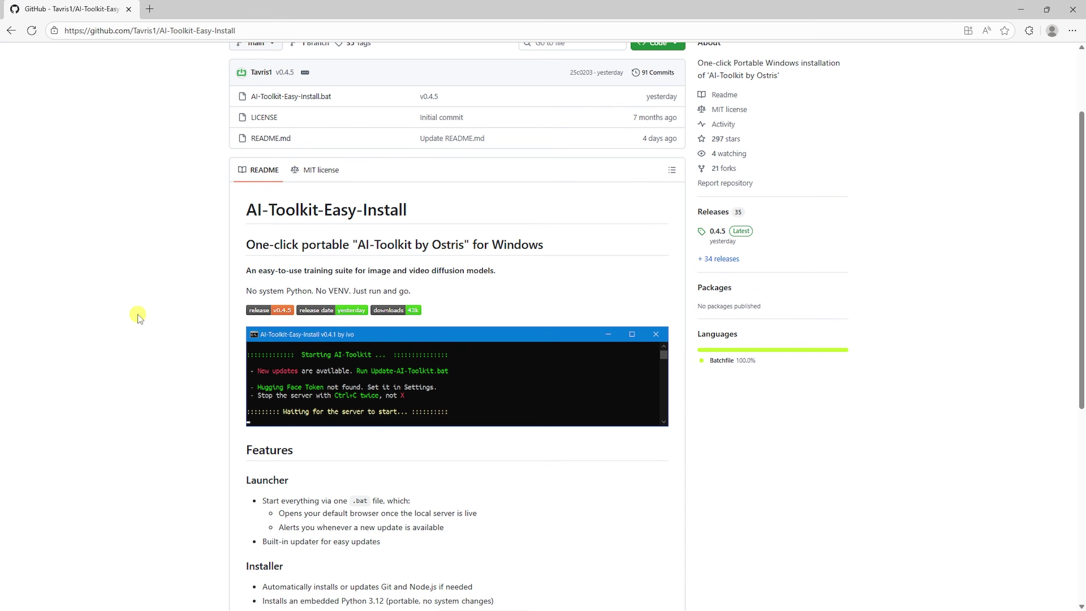
pyautogui.click(271, 313)
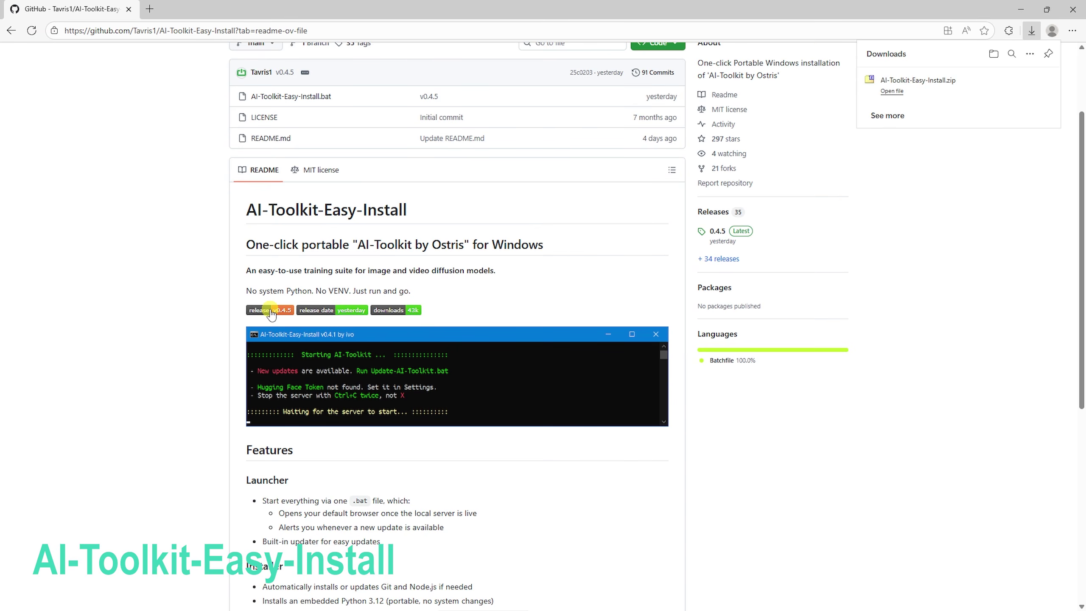
pyautogui.click(1020, 91)
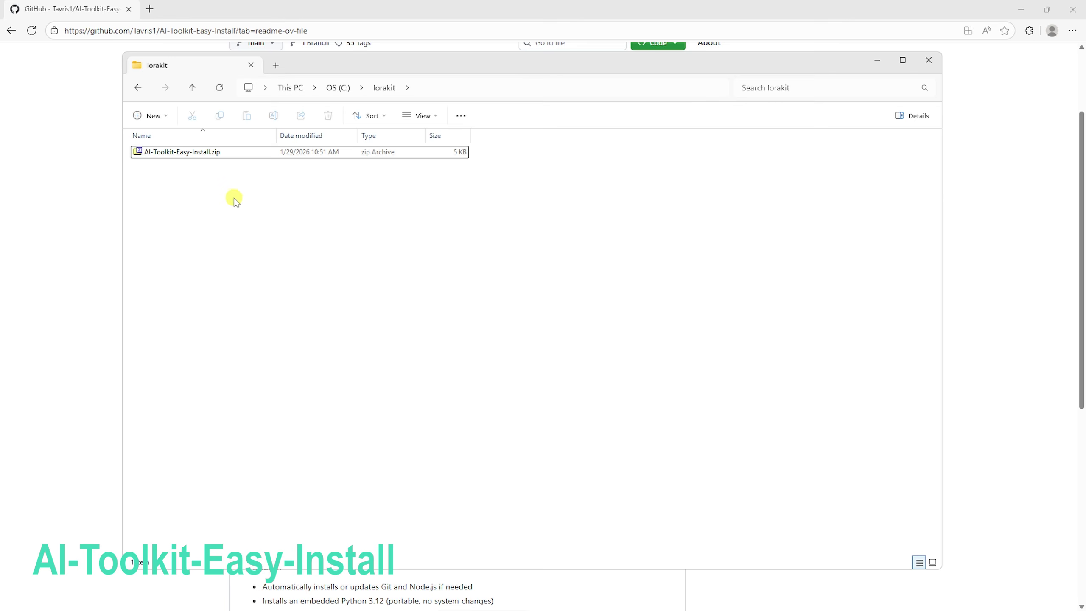
# Extract AI-Toolkit-Easy-Install.zip into the lorakit folder with 7-Zip and install AI-Toolkit by running AI-Toolkit-Easy-Install.bat
pyautogui.rightClick(201, 152)
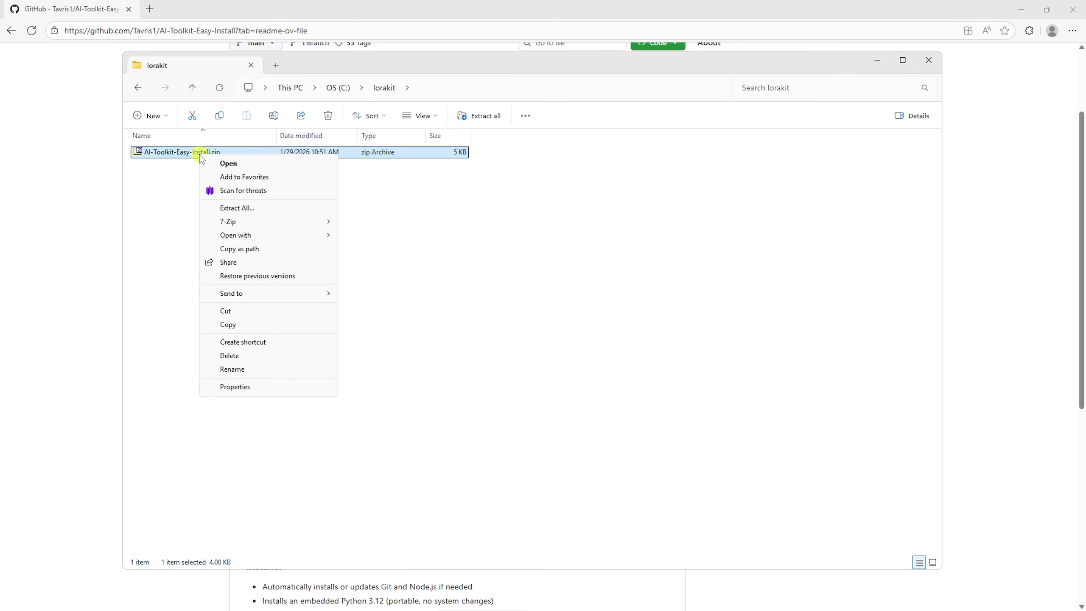
pyautogui.moveTo(259, 221)
pyautogui.click(392, 264)
pyautogui.doubleClick(213, 153)
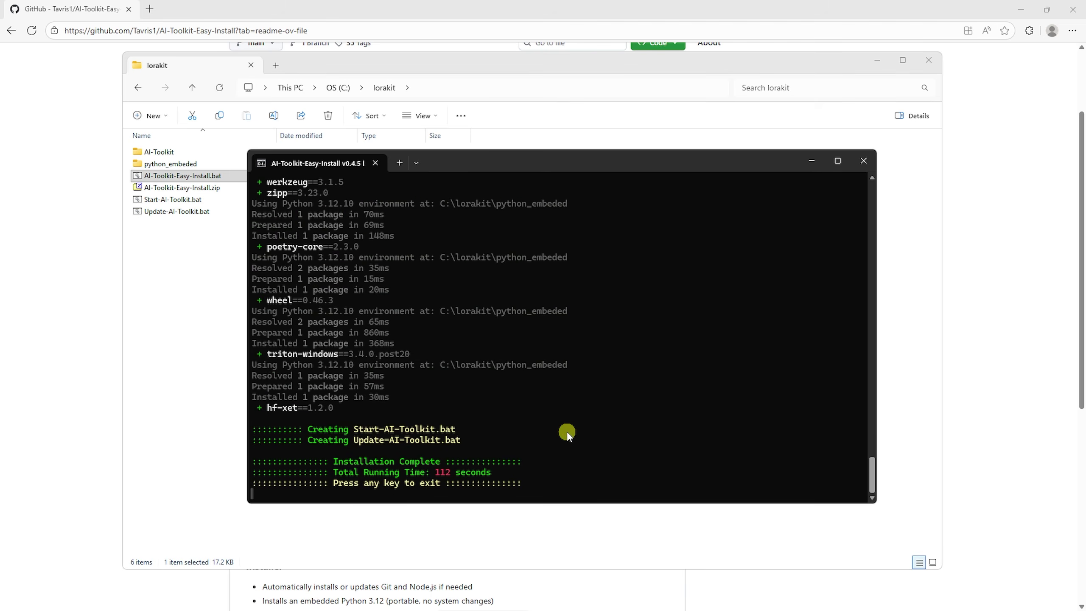
pyautogui.press('Return')
# Delete AI-Toolkit-Easy-Install.zip and AI-Toolkit-Easy-Install.bat from the lorakit folder and refresh the file list
pyautogui.keyDown('ctrl'); pyautogui.click(206, 188); pyautogui.keyUp('ctrl')
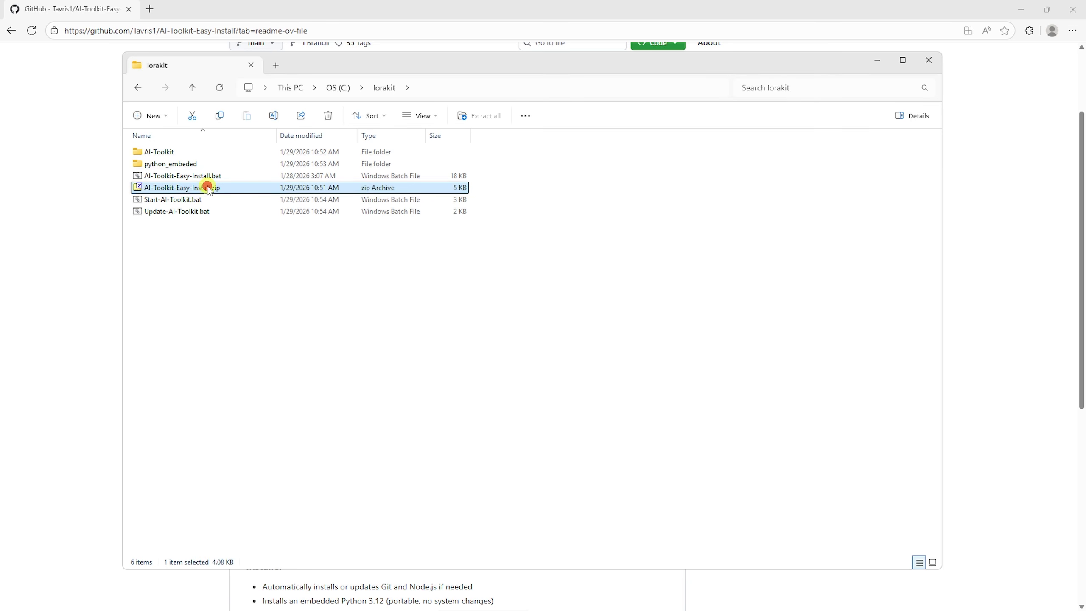
pyautogui.press('Delete')
pyautogui.press('Return')
pyautogui.rightClick(285, 235)
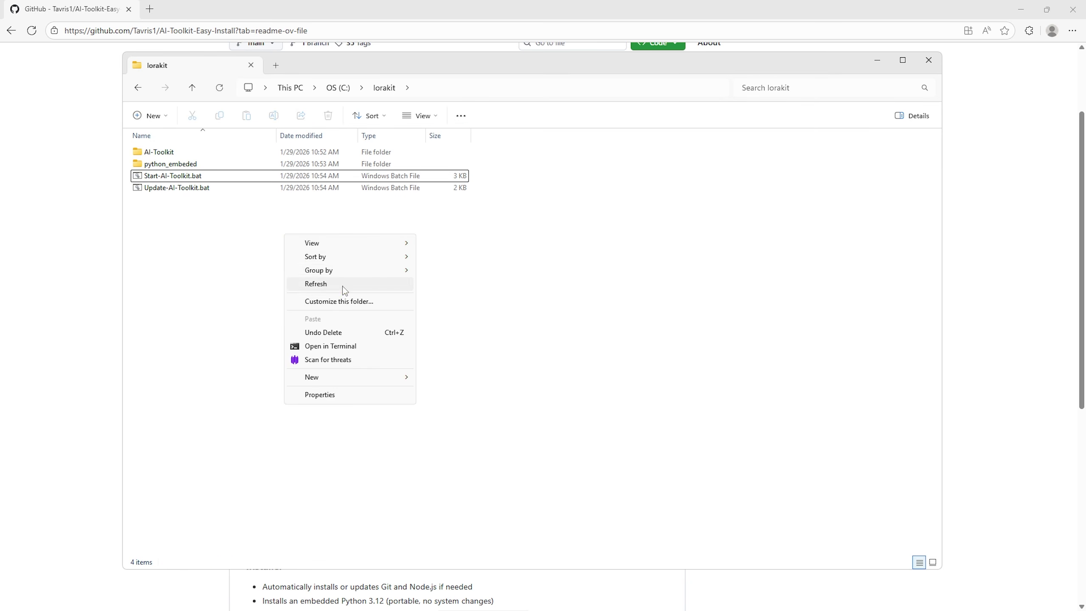
pyautogui.click(342, 285)
# Launch AI-Toolkit with Start-AI-Toolkit.bat and check the training and dataset folder paths in its settings
pyautogui.click(206, 176)
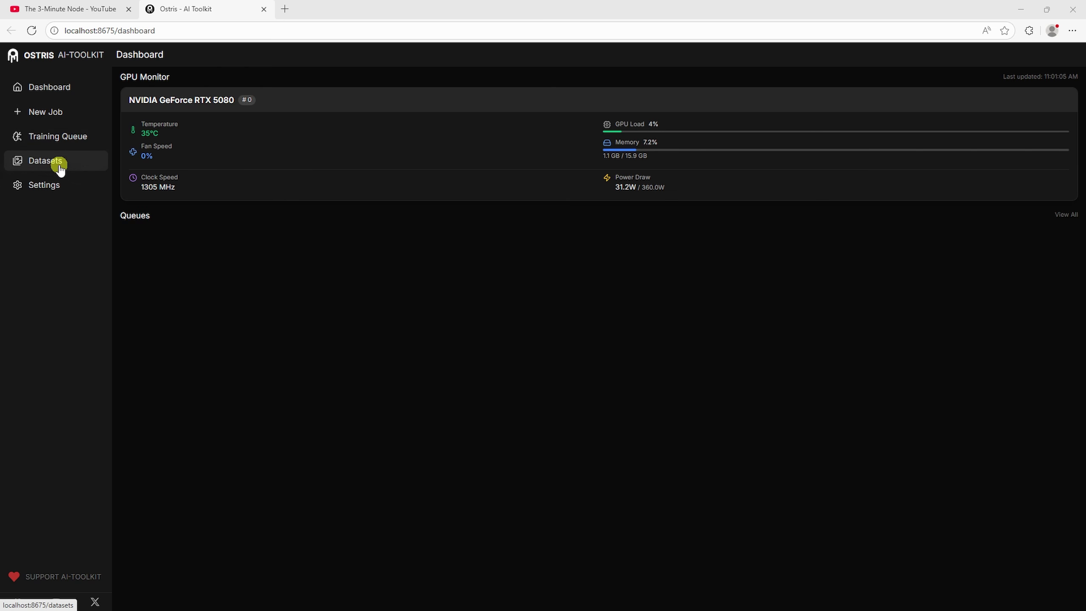
pyautogui.click(61, 186)
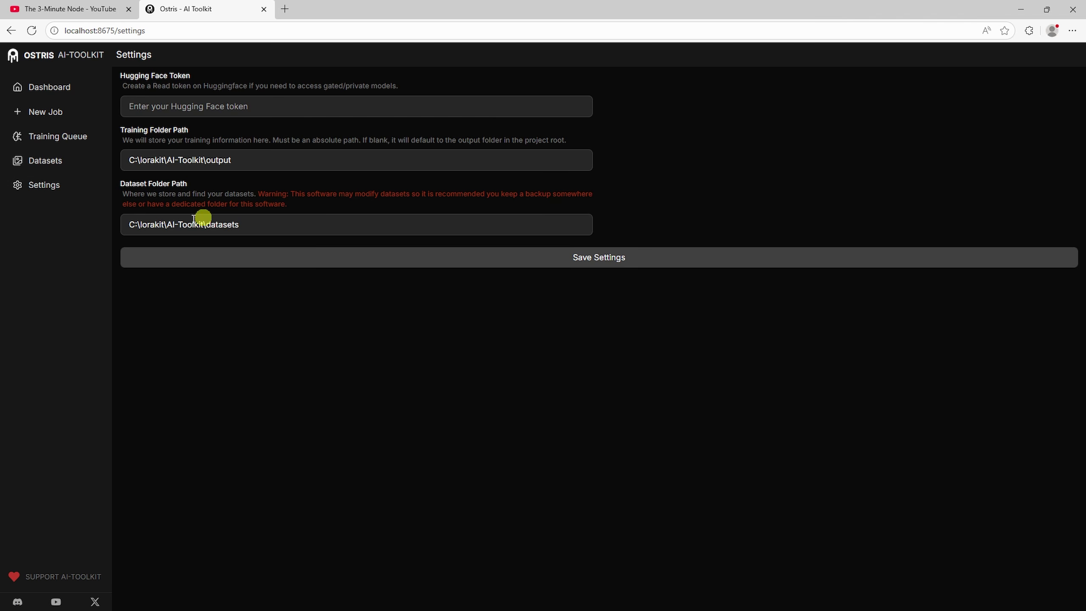
pyautogui.click(235, 160)
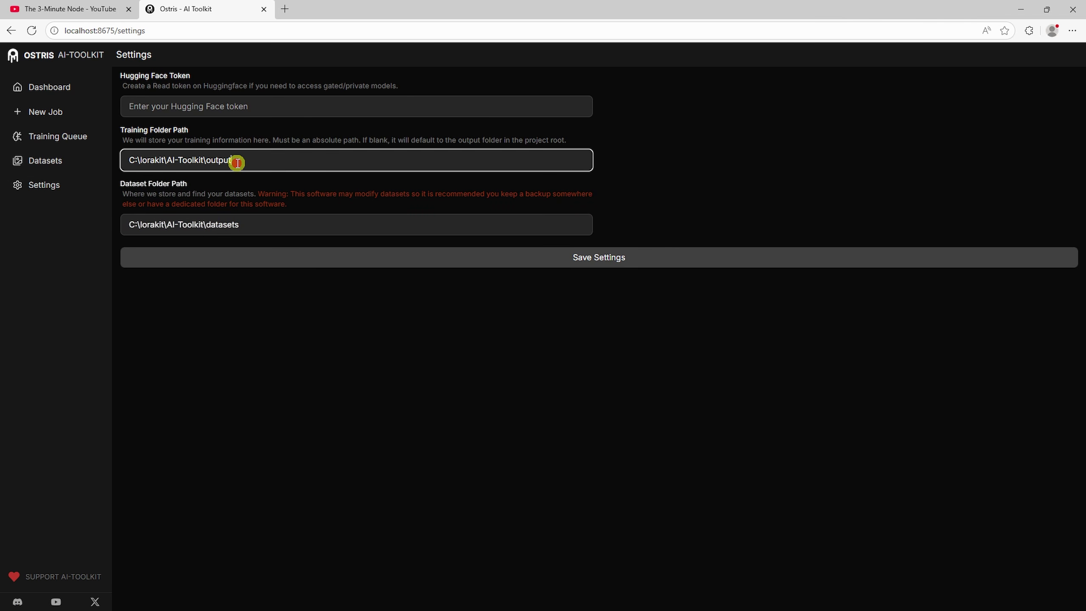
pyautogui.click(250, 223)
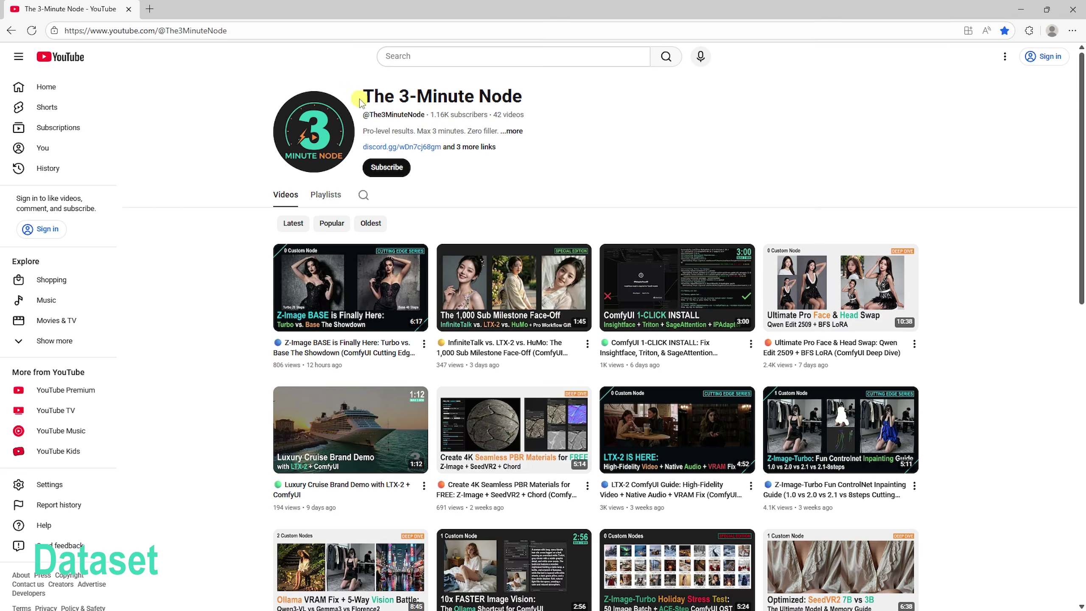
# Look through The 3-Minute Node's YouTube videos for the LoRA dataset captioner and the face and head swap tutorials
pyautogui.moveTo(368, 96); pyautogui.dragTo(544, 98)
pyautogui.click(581, 106)
pyautogui.scroll(-8, 961, 233)
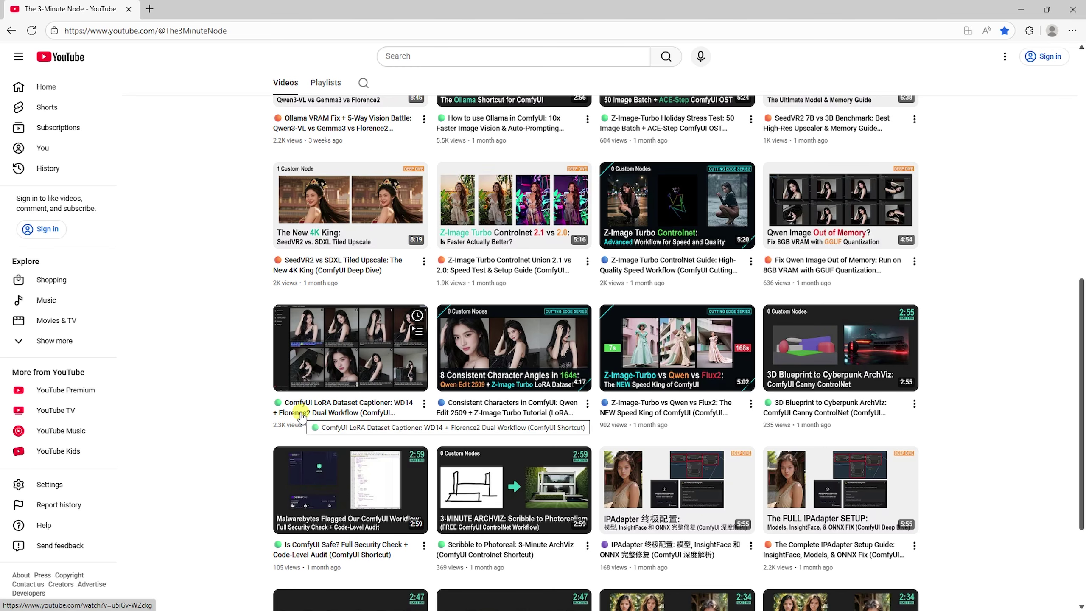
pyautogui.scroll(3, 992, 453)
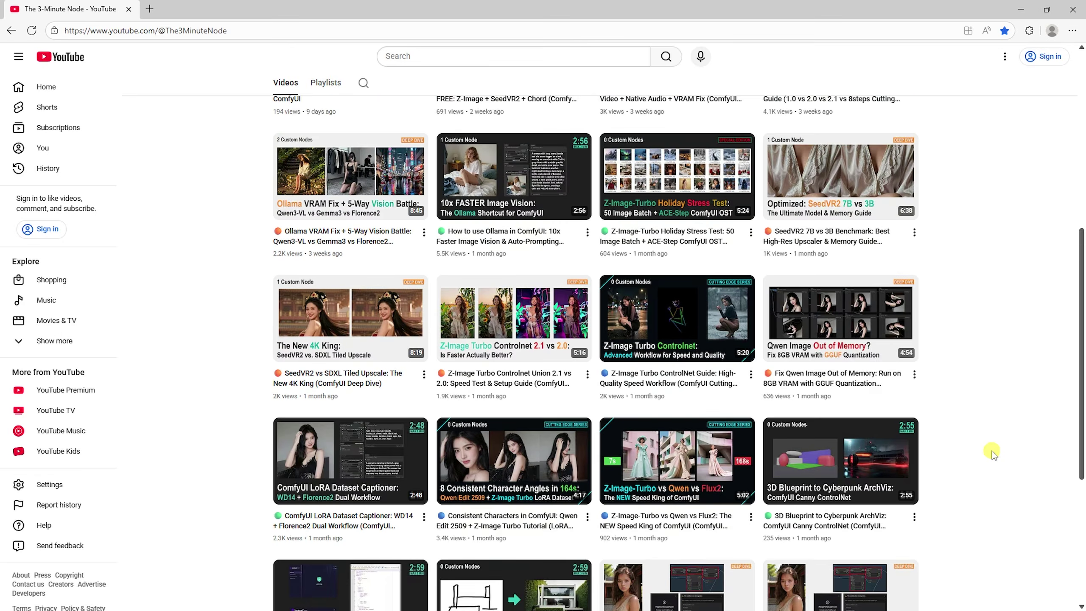
pyautogui.scroll(5, 992, 454)
pyautogui.moveTo(807, 236)
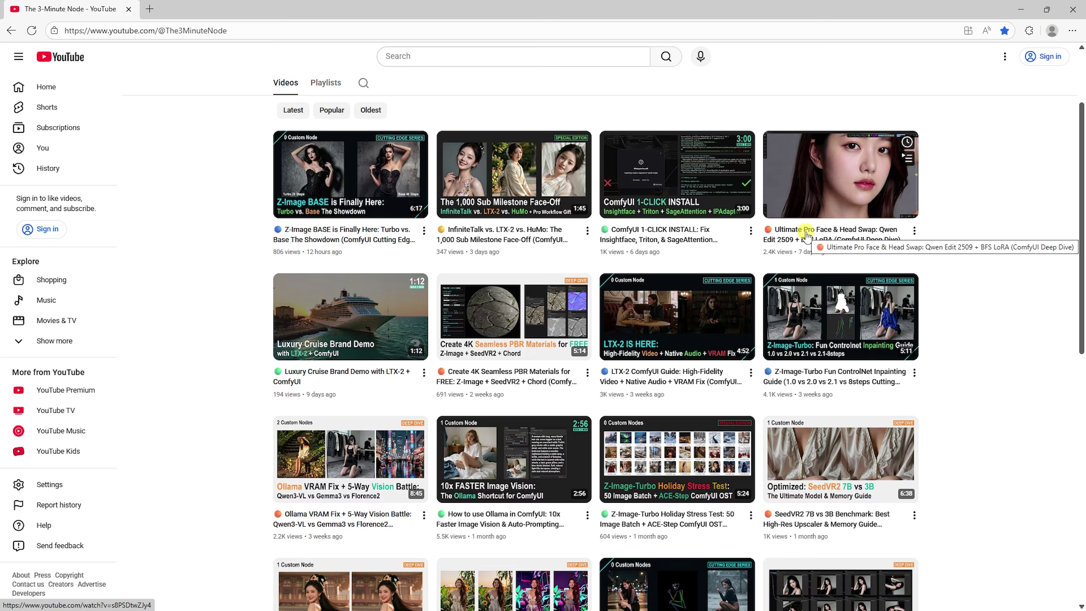
pyautogui.scroll(-5, 971, 291)
pyautogui.moveTo(311, 443)
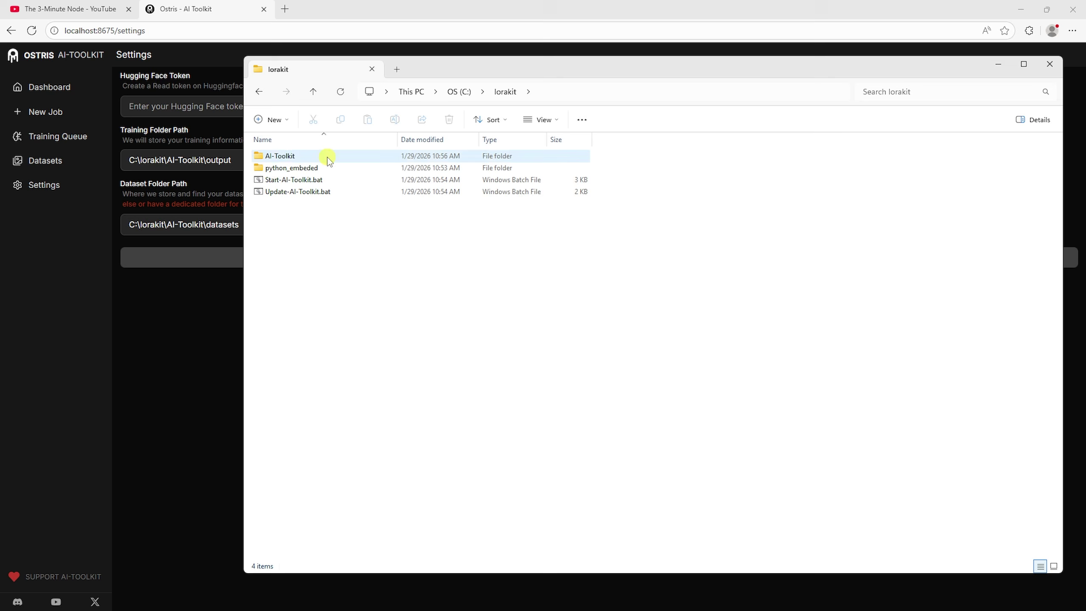
# Open the fl-dataset folder under AI-Toolkit's datasets and examine how images and text files are paired
pyautogui.doubleClick(329, 160)
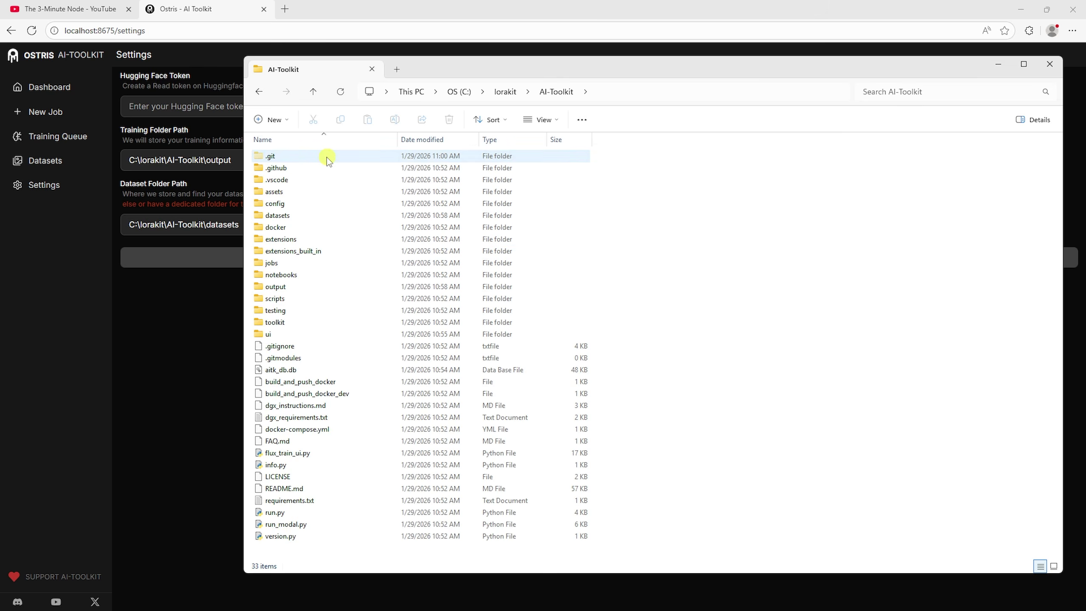
pyautogui.click(288, 290)
pyautogui.doubleClick(289, 218)
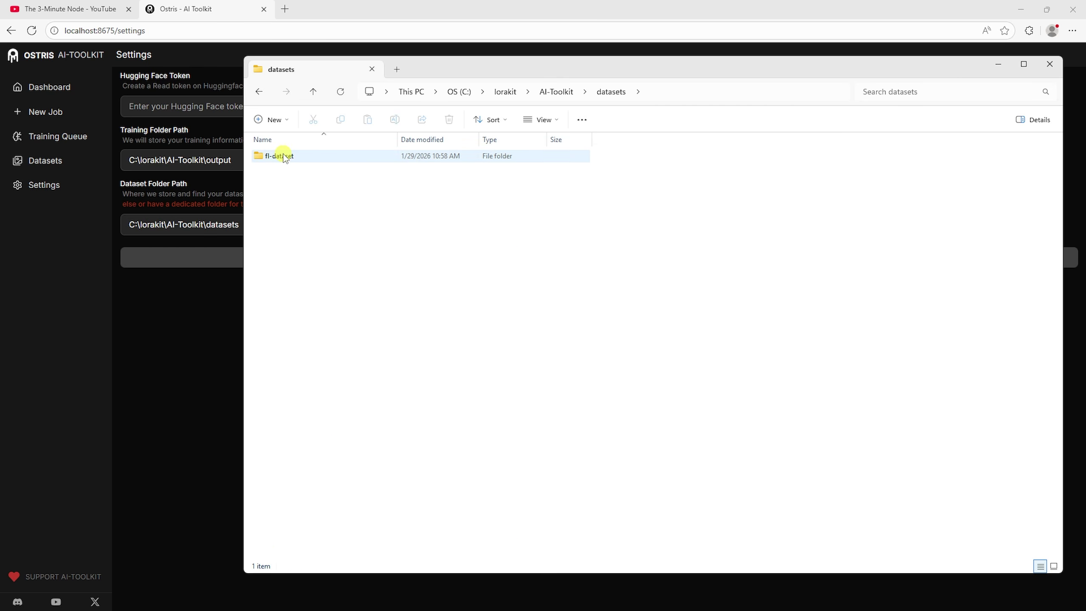
pyautogui.doubleClick(284, 156)
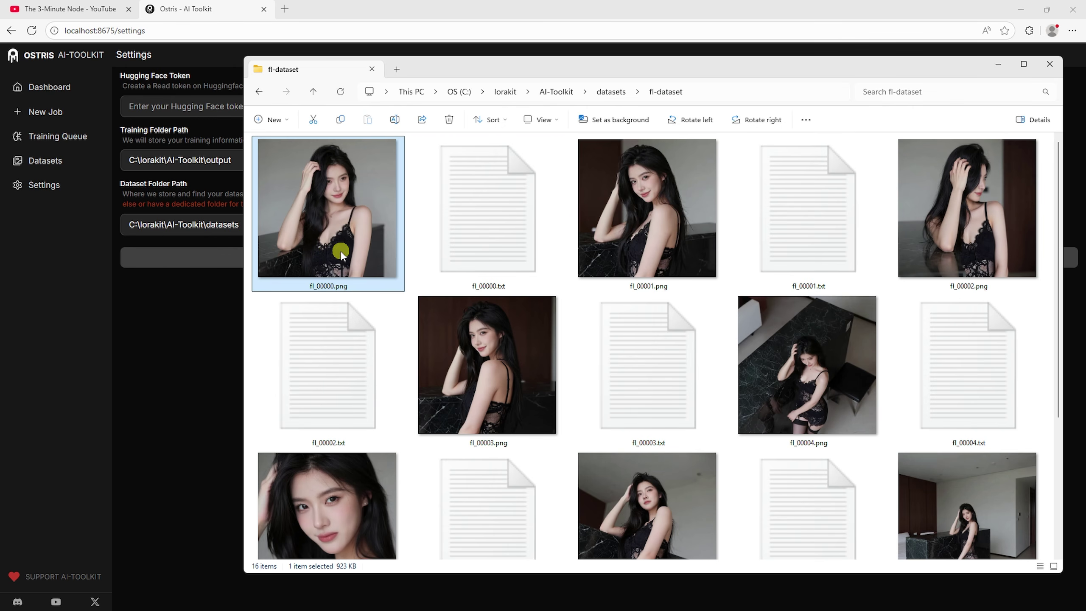
pyautogui.click(505, 252)
pyautogui.click(634, 253)
pyautogui.click(840, 250)
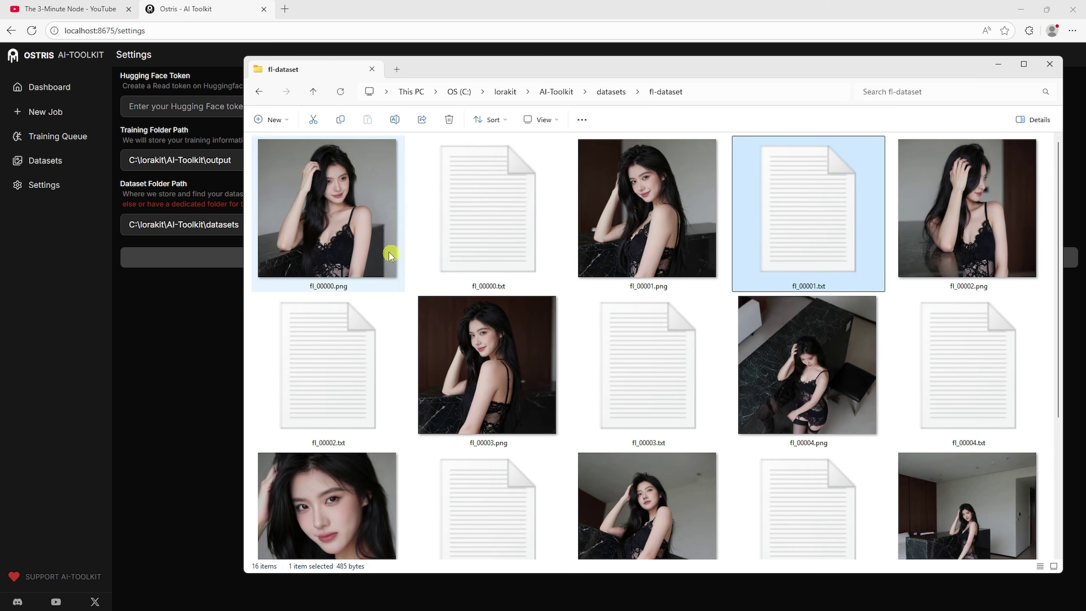
# Open the caption file fl_00000.txt from the dataset and read the description of its matching image
pyautogui.click(388, 250)
pyautogui.click(473, 244)
pyautogui.doubleClick(472, 245)
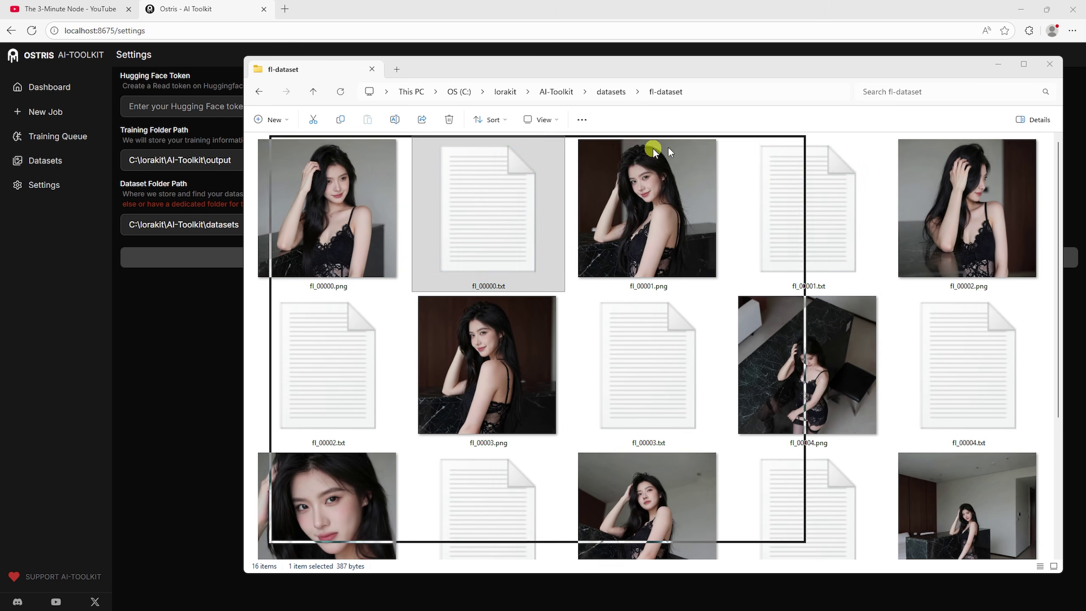
pyautogui.hotkey('ctrl', 'a')
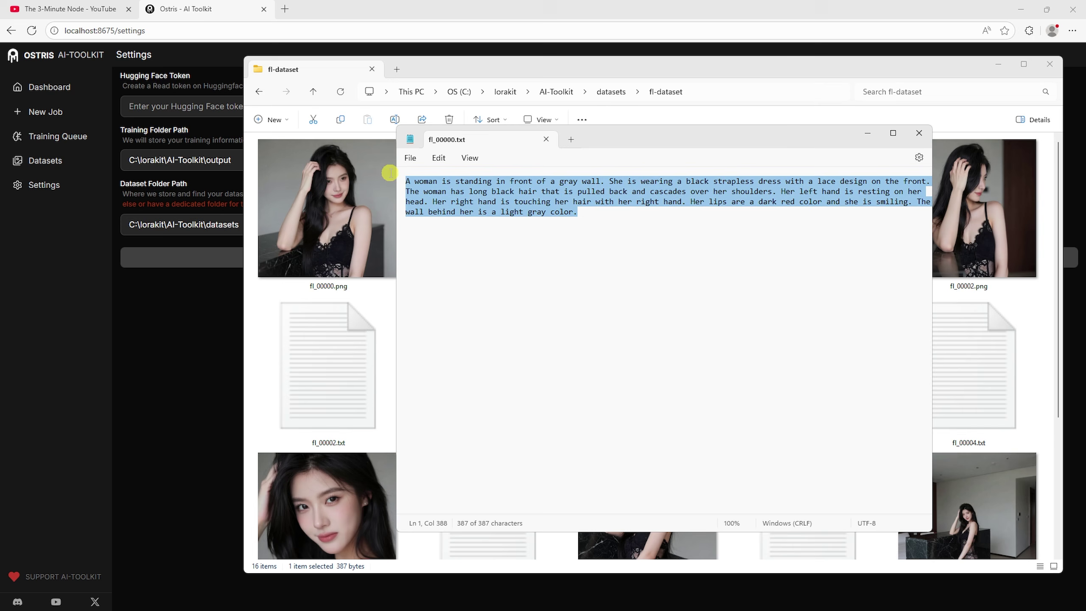
pyautogui.click(564, 213)
pyautogui.moveTo(678, 182); pyautogui.dragTo(930, 182)
pyautogui.click(831, 246)
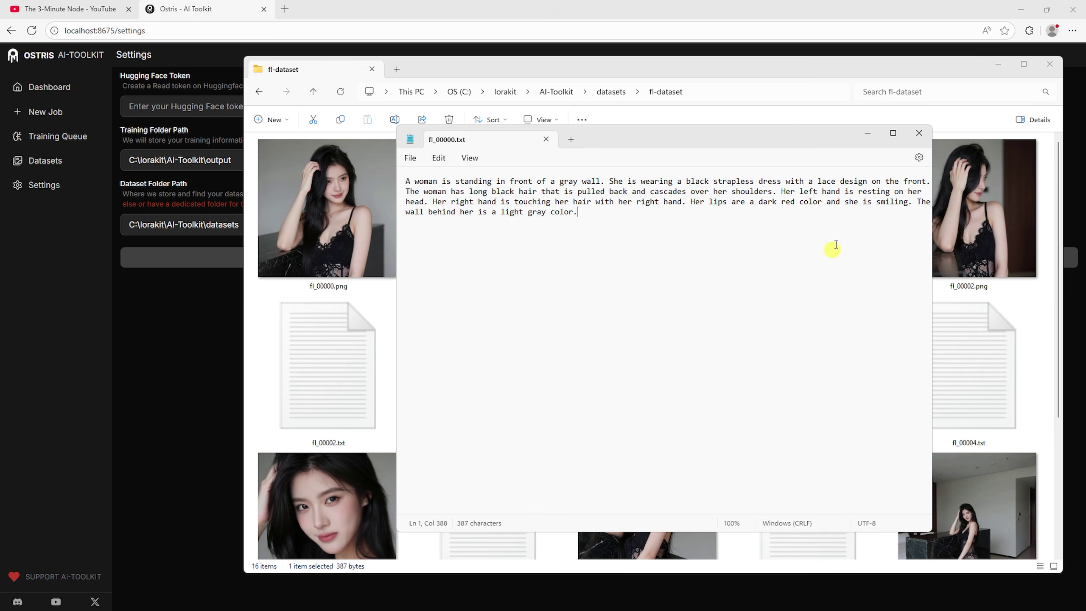
# Close the first caption file and read the description in fl_00001.txt from the fl-dataset folder
pyautogui.click(915, 139)
pyautogui.click(659, 243)
pyautogui.doubleClick(812, 250)
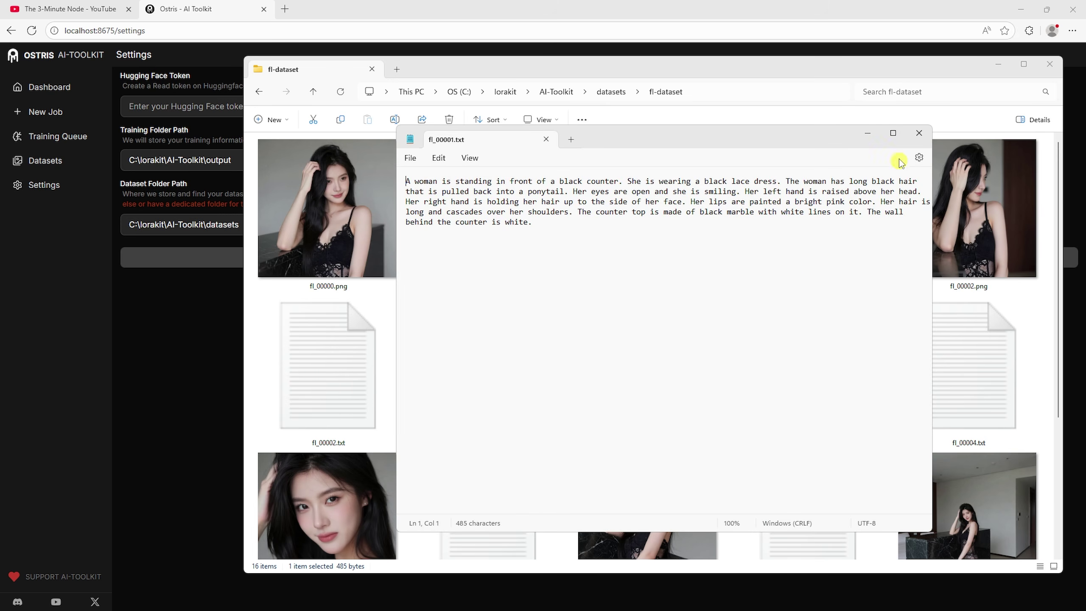
pyautogui.click(919, 133)
# Open fl-dataset in AI-Toolkit's datasets and check that each image is paired with its caption
pyautogui.click(70, 176)
pyautogui.click(69, 162)
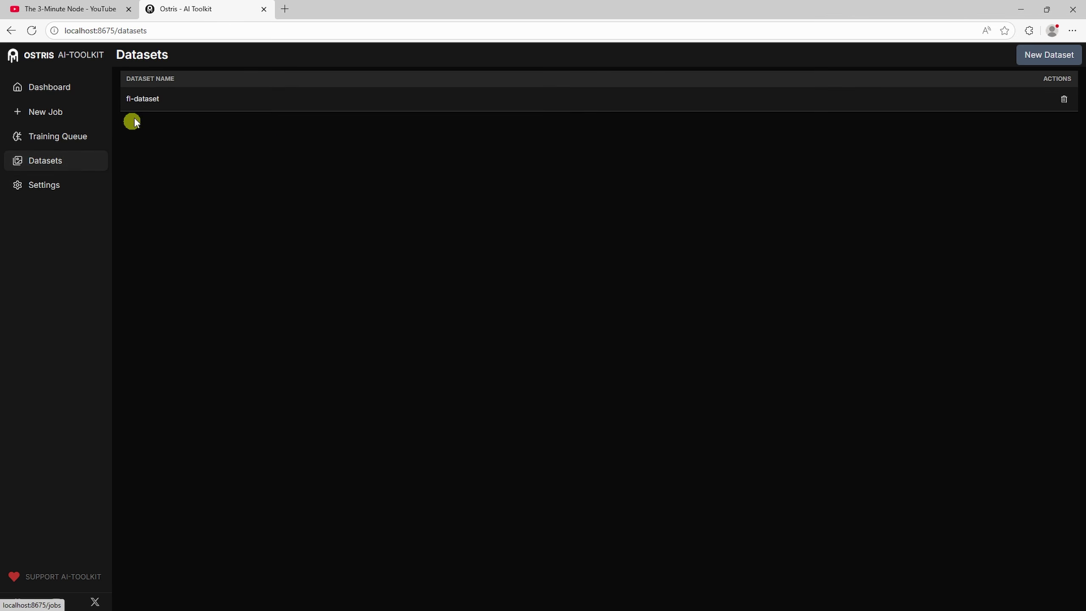
pyautogui.click(148, 102)
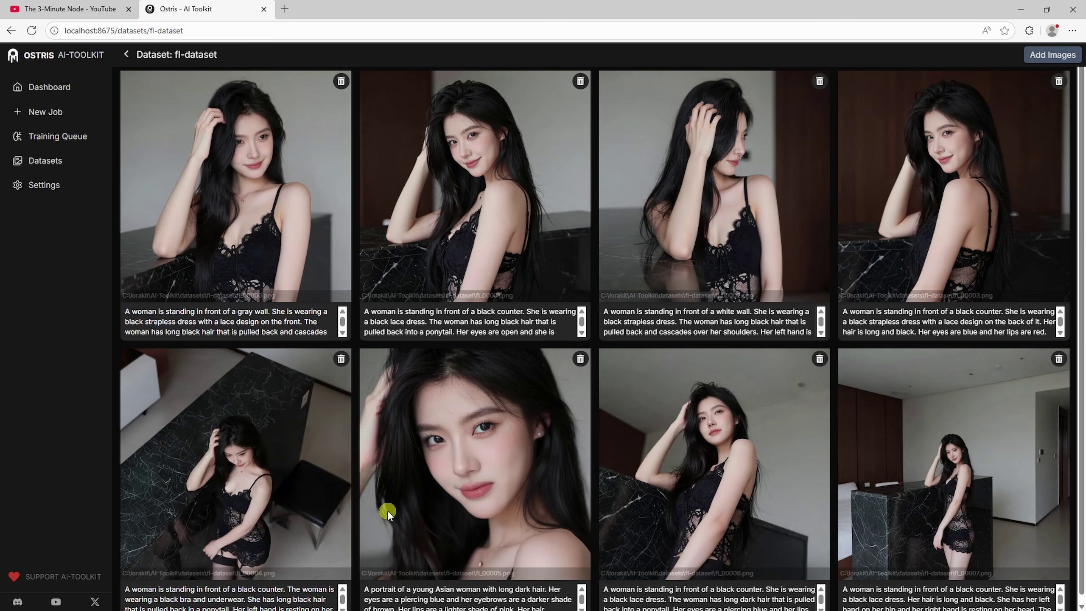
# Start a new full-screen training job, keep the name my_first_lora_v1 and set the trigger word to asdf_wmn
pyautogui.click(72, 113)
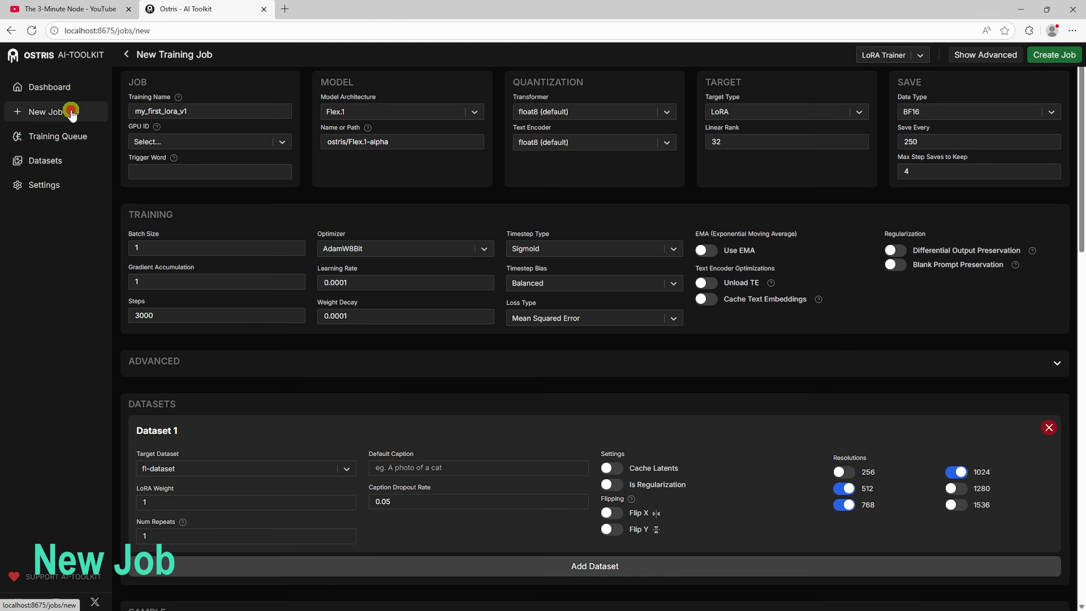
pyautogui.press('F11')
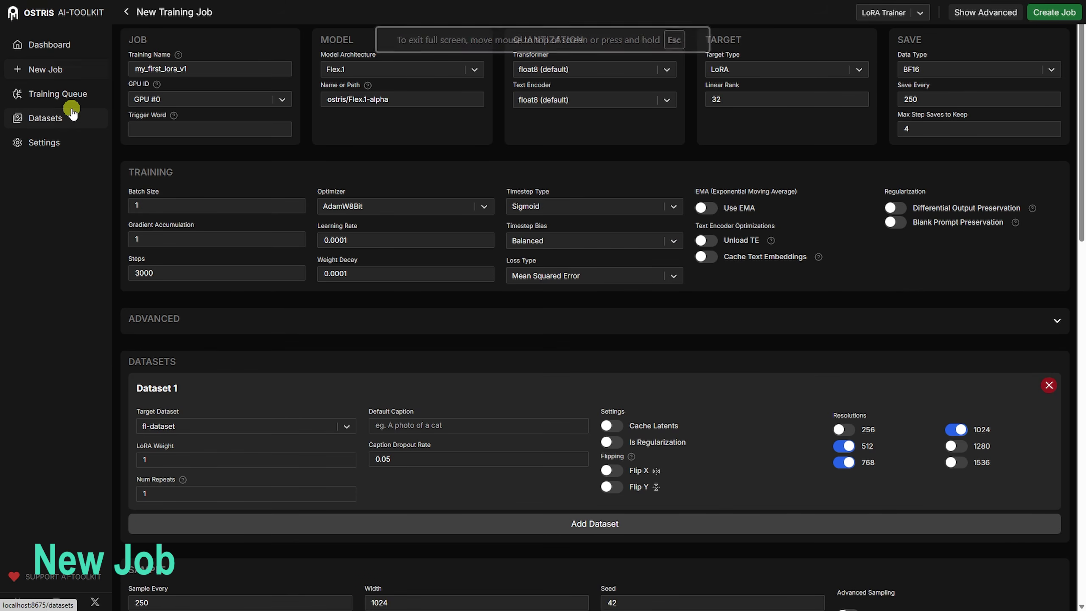
pyautogui.click(214, 72)
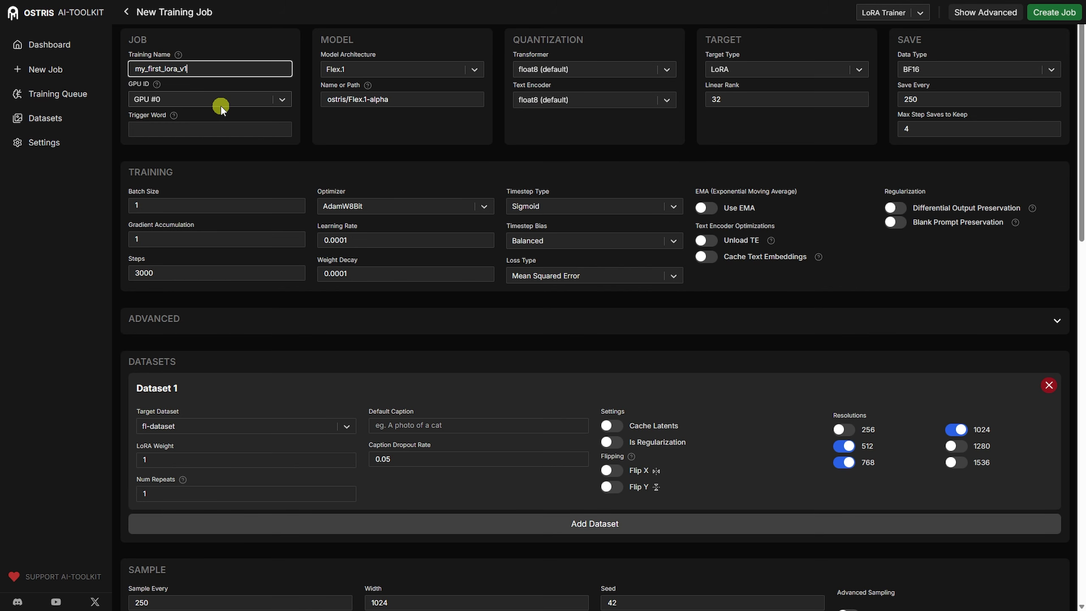
pyautogui.click(252, 127)
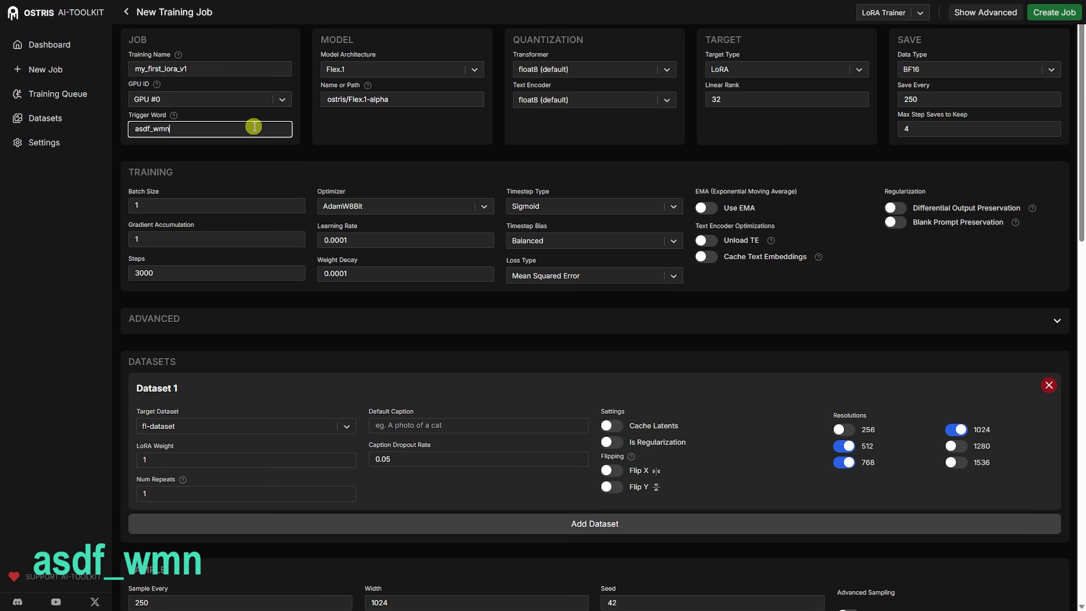
# Set the job's model architecture to Z-Image
pyautogui.click(479, 68)
pyautogui.moveTo(480, 101); pyautogui.dragTo(480, 156)
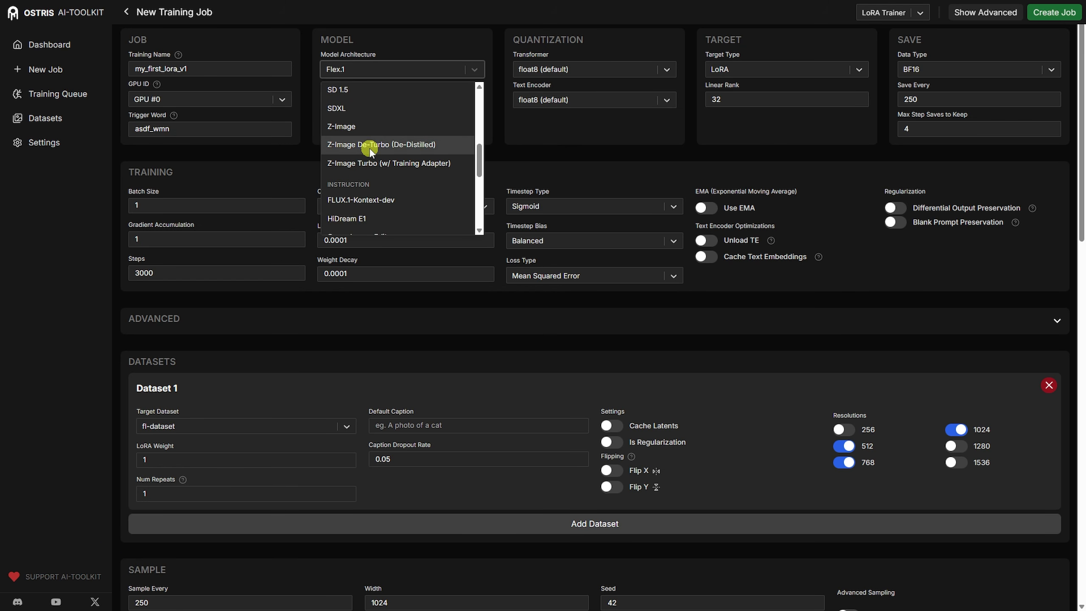
pyautogui.click(341, 129)
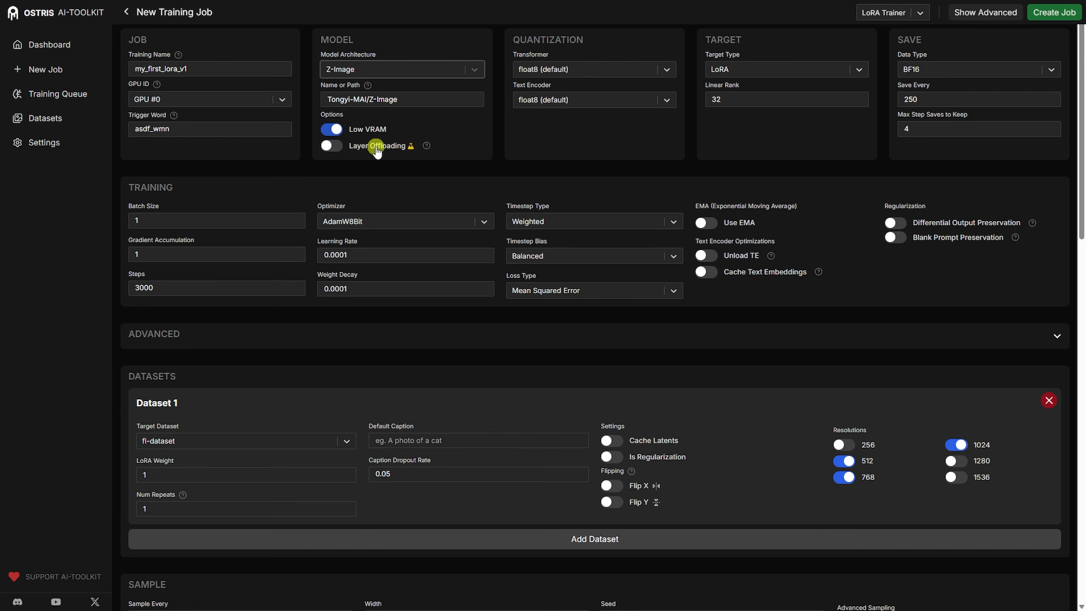
# Keep the LoRA target type and BF16 data type, and set the job to save every 750 steps
pyautogui.click(860, 71)
pyautogui.click(861, 96)
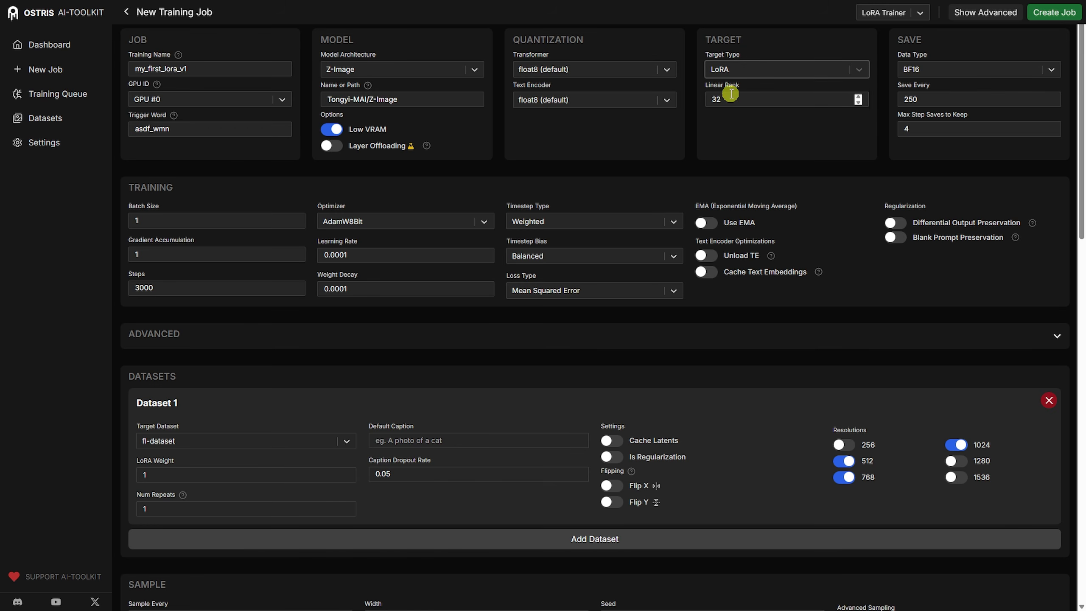
pyautogui.click(1047, 69)
pyautogui.click(1047, 69)
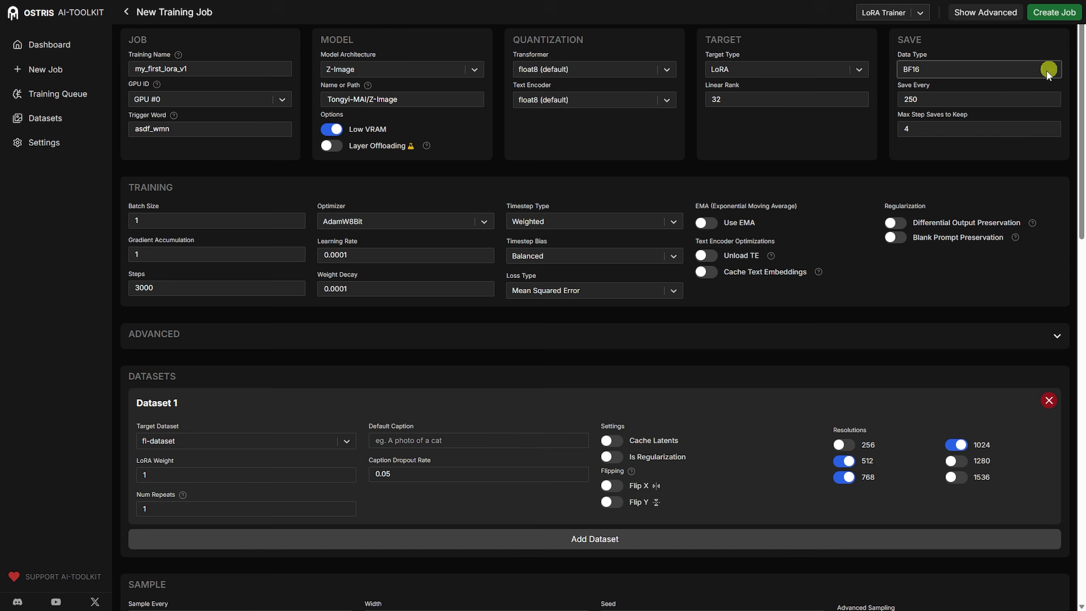
pyautogui.click(916, 99)
pyautogui.write('750')
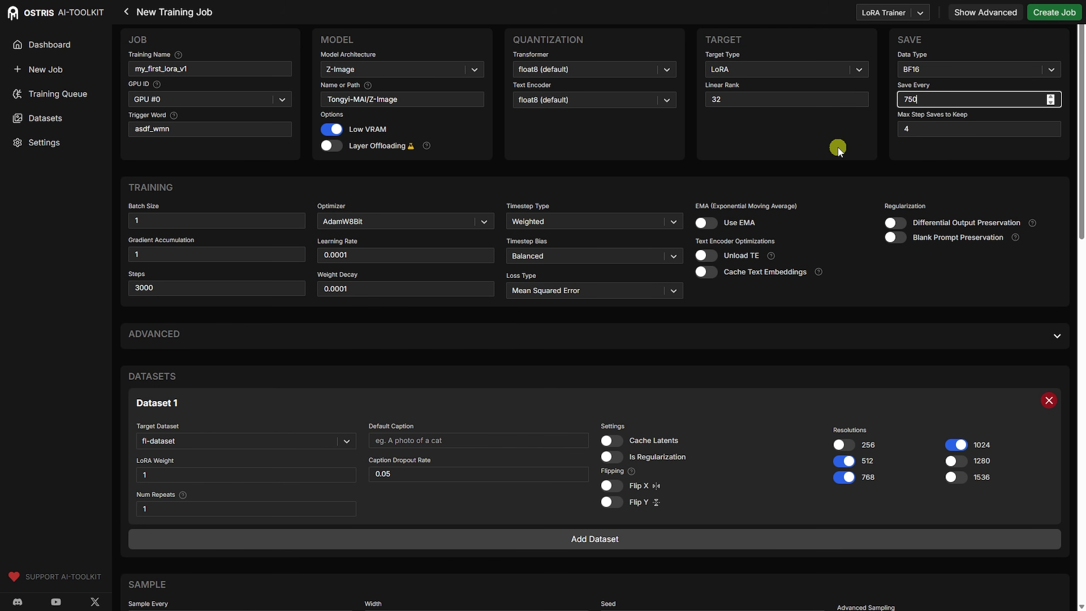
pyautogui.click(918, 131)
# Keep batch size 1, gradient accumulation 1 and 3000 steps, and turn off the 512 and 768 dataset resolutions, leaving only 1024
pyautogui.click(138, 220)
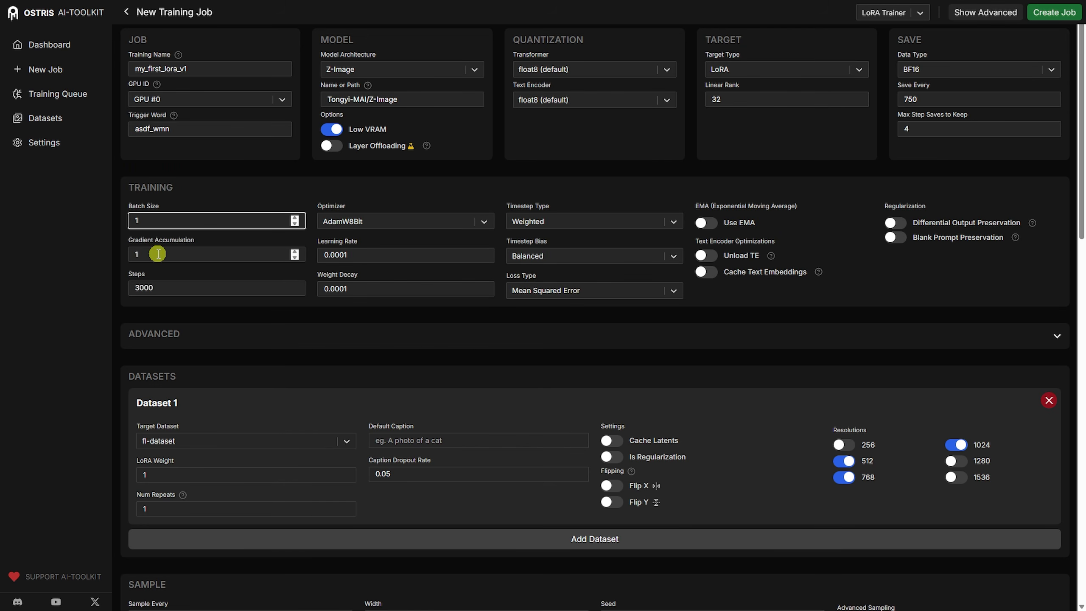
pyautogui.click(157, 254)
pyautogui.click(152, 287)
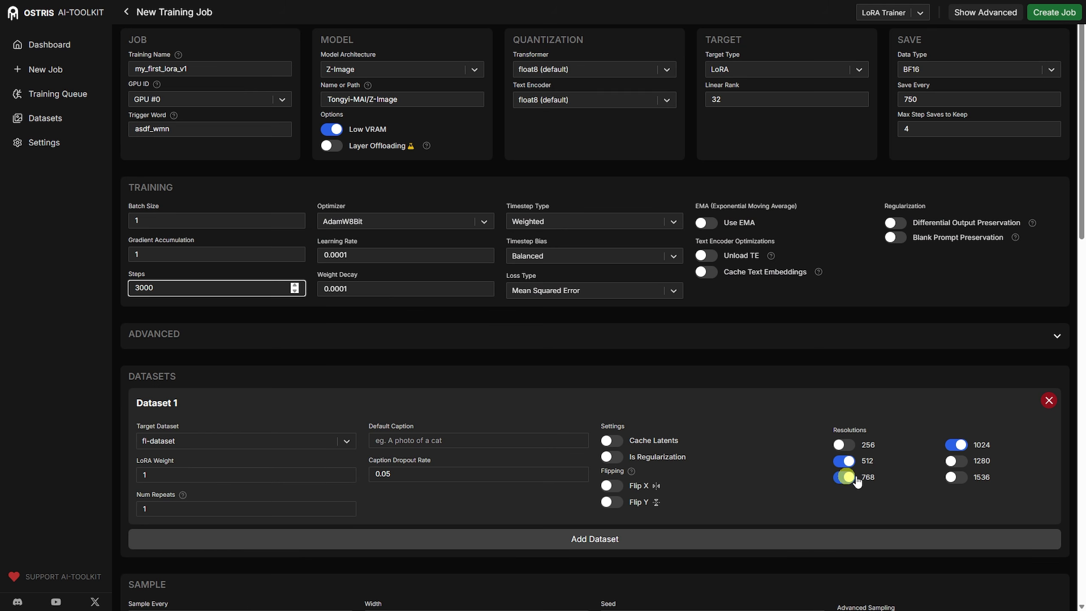
pyautogui.click(844, 462)
pyautogui.click(844, 477)
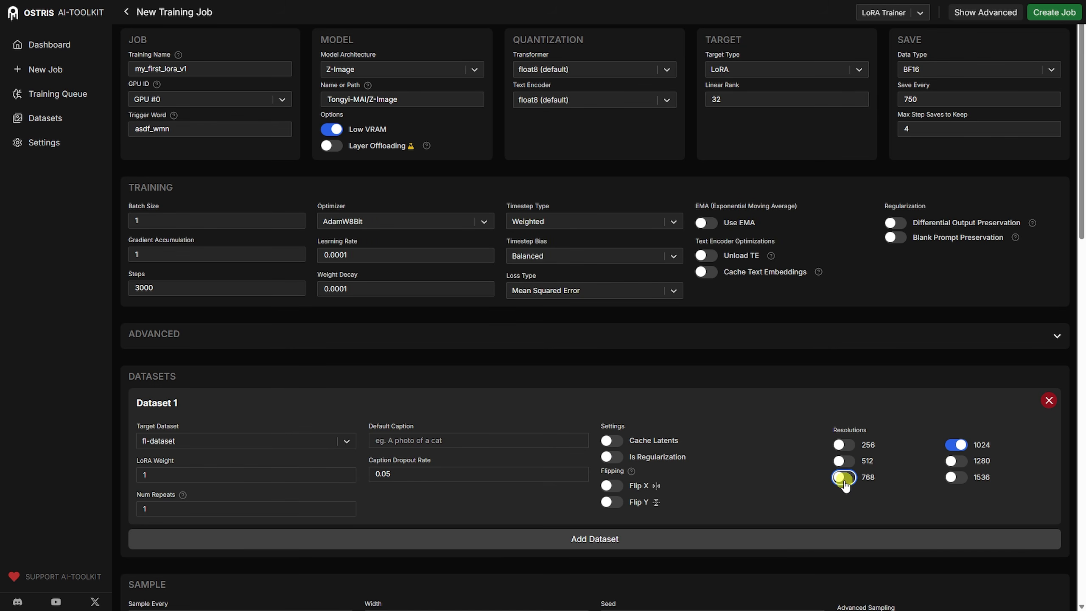
# Set sample generation to every 750 steps with the DDPM sampler
pyautogui.click(1082, 233)
pyautogui.moveTo(1082, 233); pyautogui.dragTo(1082, 357)
pyautogui.doubleClick(138, 252)
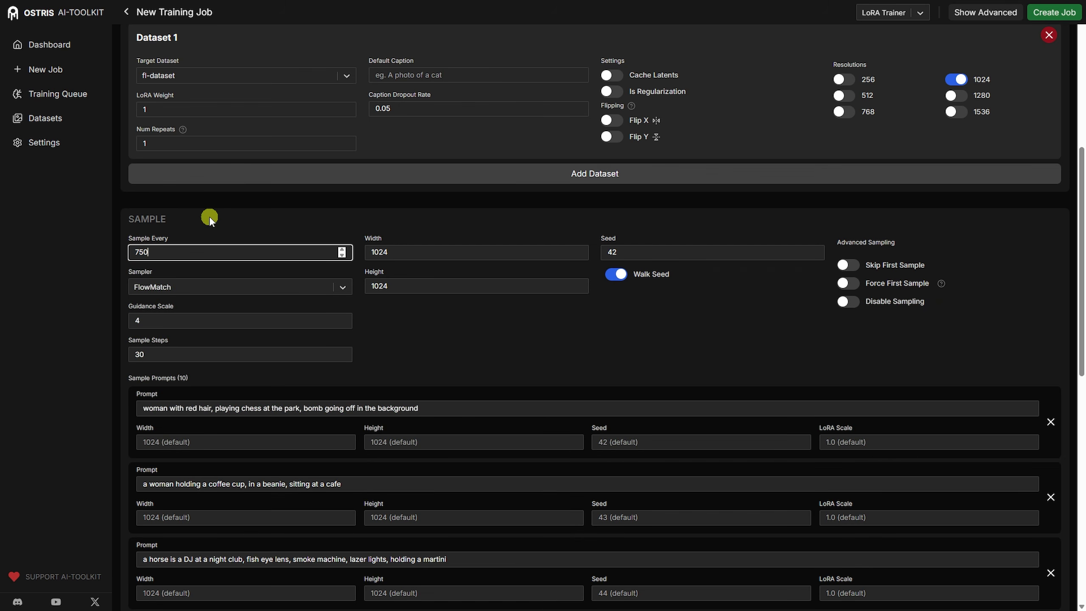
pyautogui.click(342, 288)
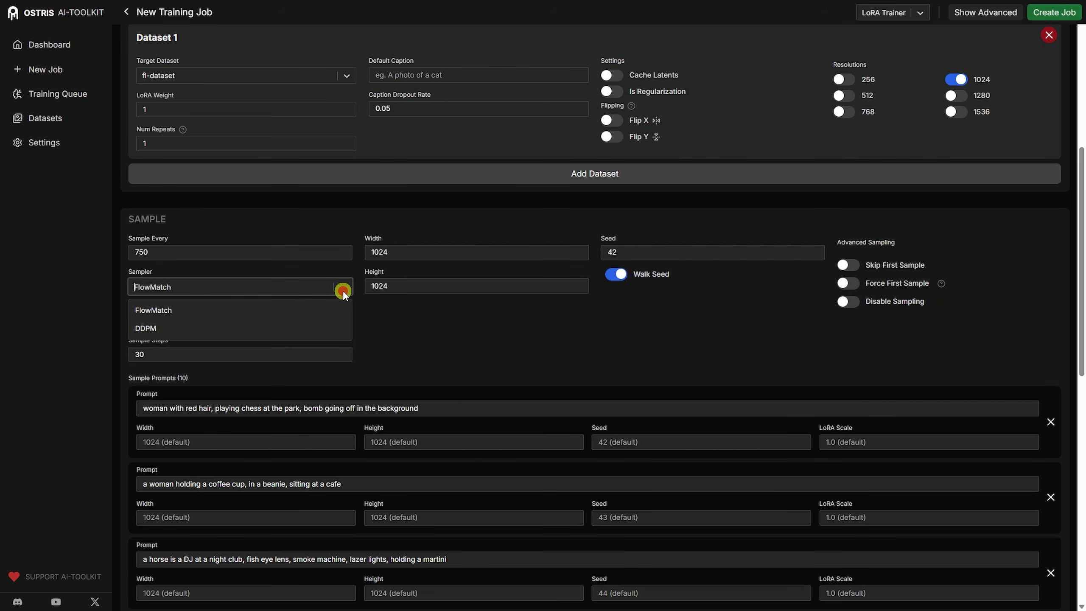
pyautogui.click(149, 328)
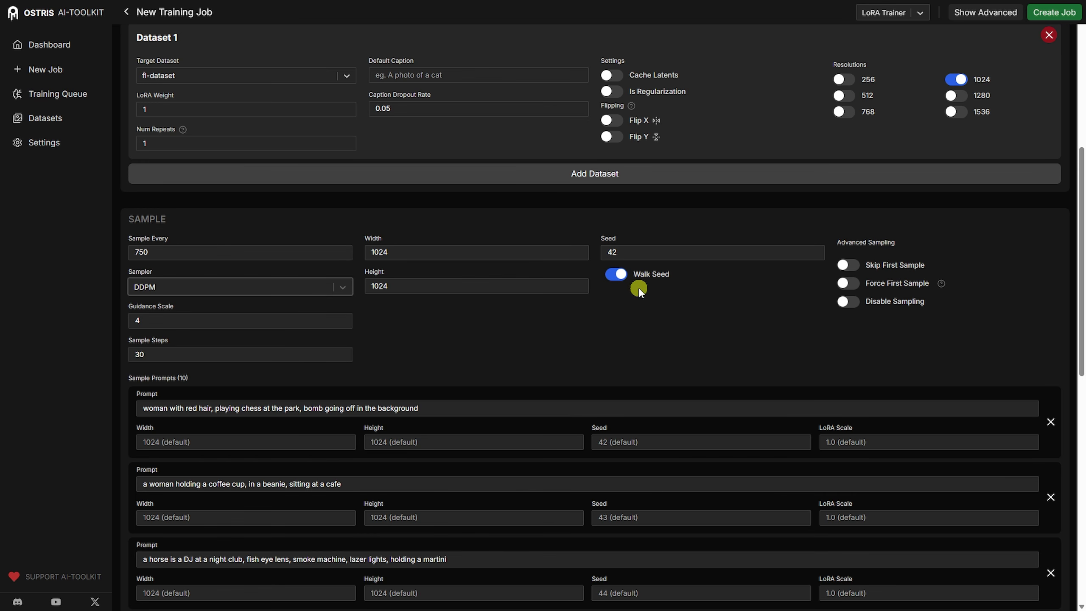
# Delete the unneeded sample prompts, keeping only the red-haired chess player, the woman with a coffee cup and the woman playing guitar
pyautogui.moveTo(1082, 295); pyautogui.dragTo(1082, 525)
pyautogui.click(1050, 501)
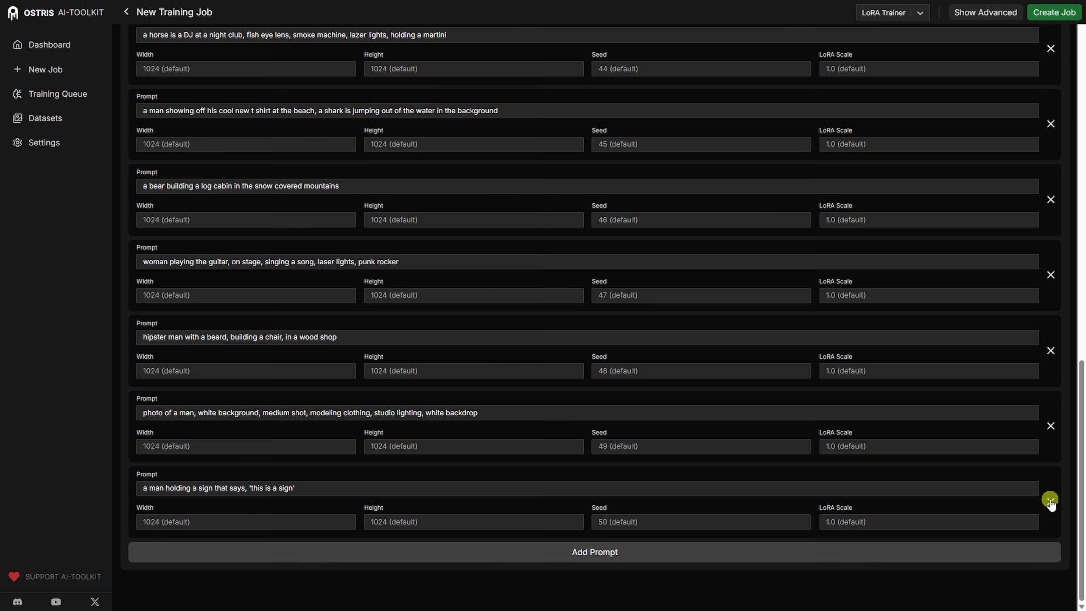
pyautogui.click(1051, 500)
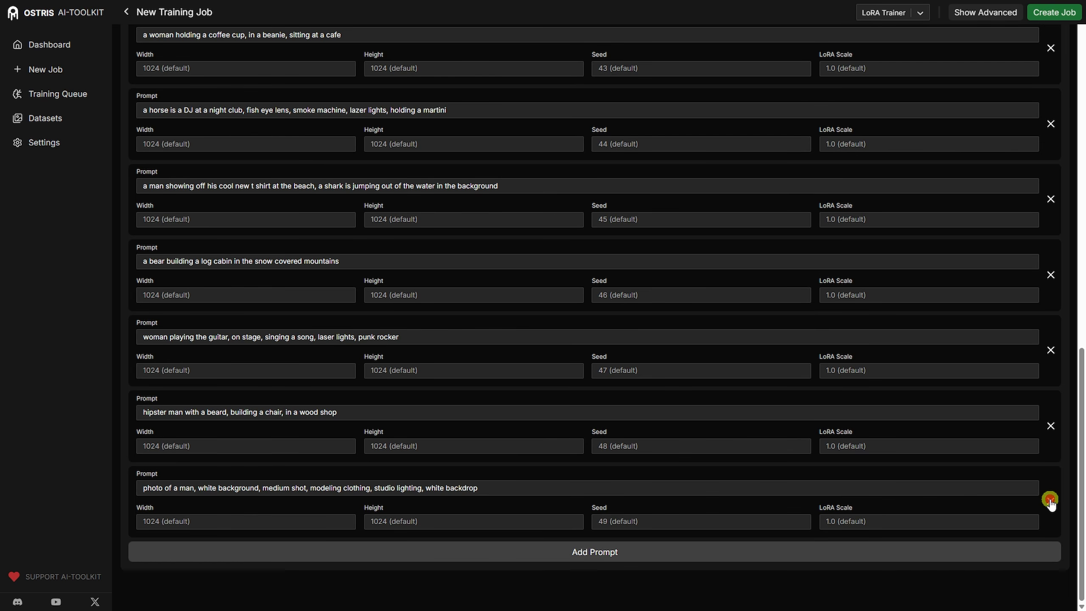
pyautogui.click(1050, 501)
pyautogui.click(1051, 501)
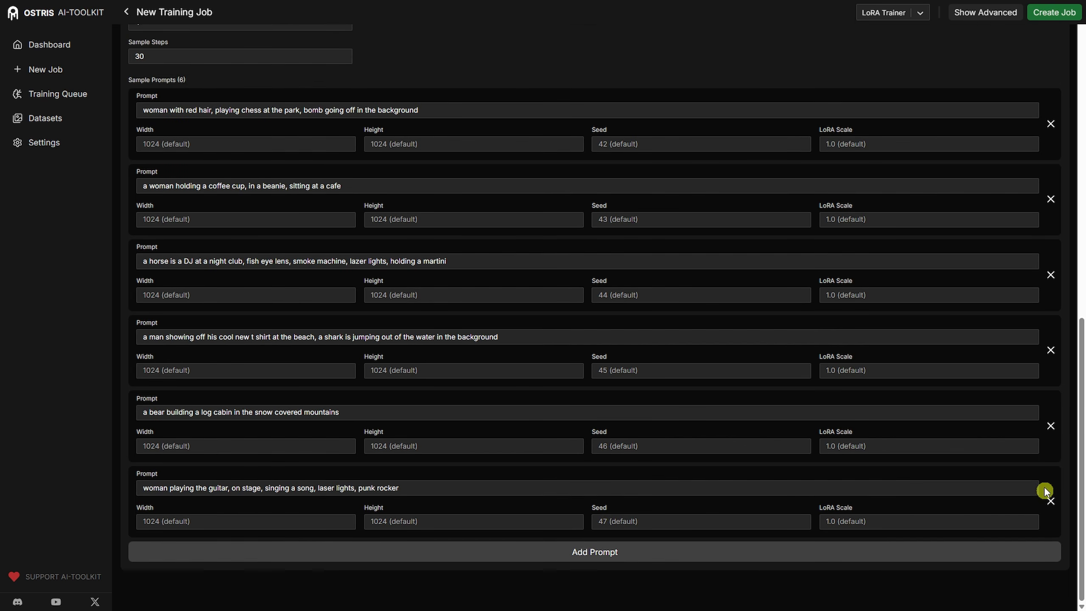
pyautogui.click(1051, 426)
pyautogui.click(1051, 427)
pyautogui.click(1051, 426)
# Create the my_first_lora_v1 training job, start it and examine its log output
pyautogui.click(1037, 11)
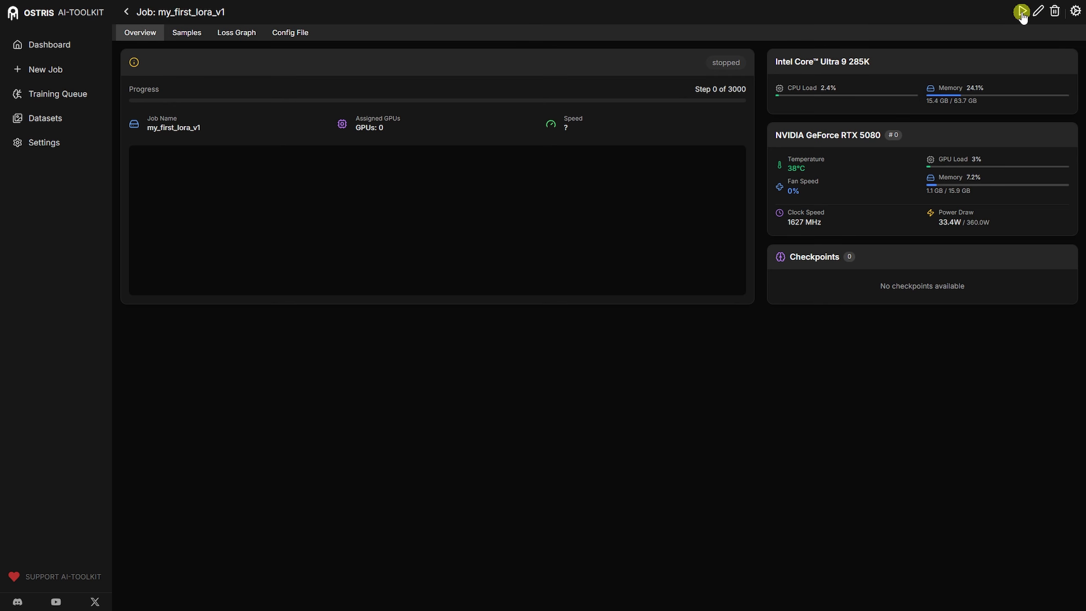
pyautogui.click(1021, 11)
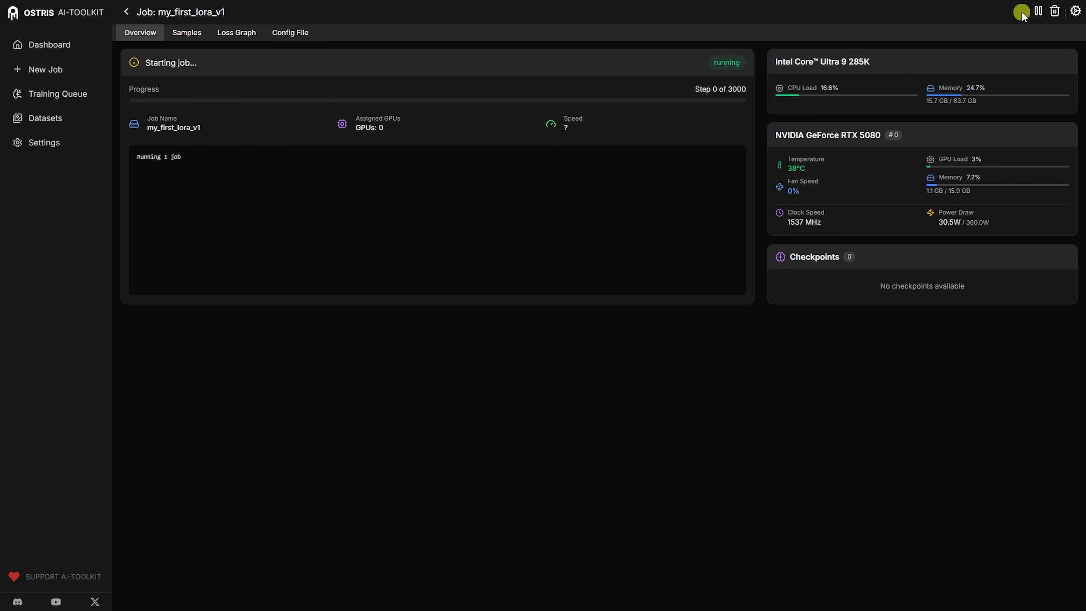
pyautogui.moveTo(423, 180); pyautogui.dragTo(105, 152)
pyautogui.click(460, 364)
pyautogui.scroll(15, 744, 214)
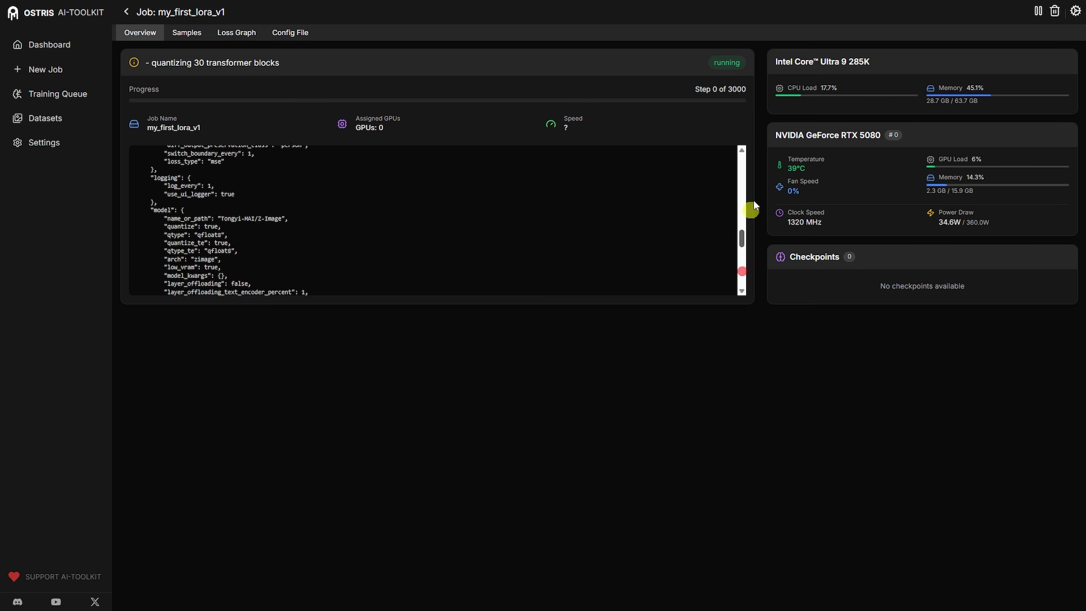
pyautogui.scroll(-6, 242, 207)
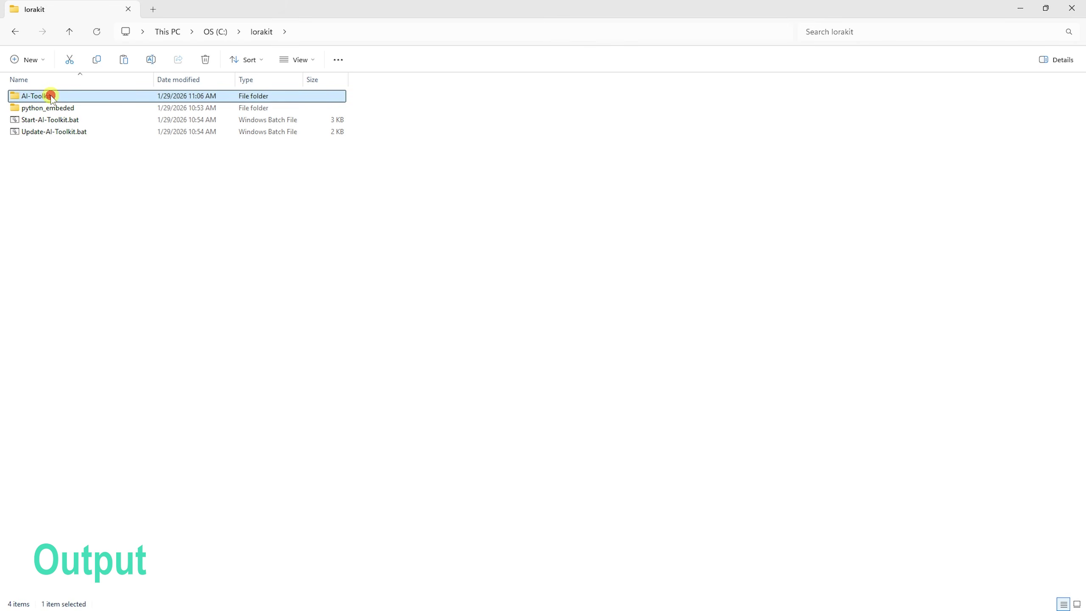
# In AI-Toolkit's output folder my_first_lora_v1, rename my_first_lora_v1.safetensors with a zero-padded step-number suffix like the other checkpoints
pyautogui.doubleClick(48, 92)
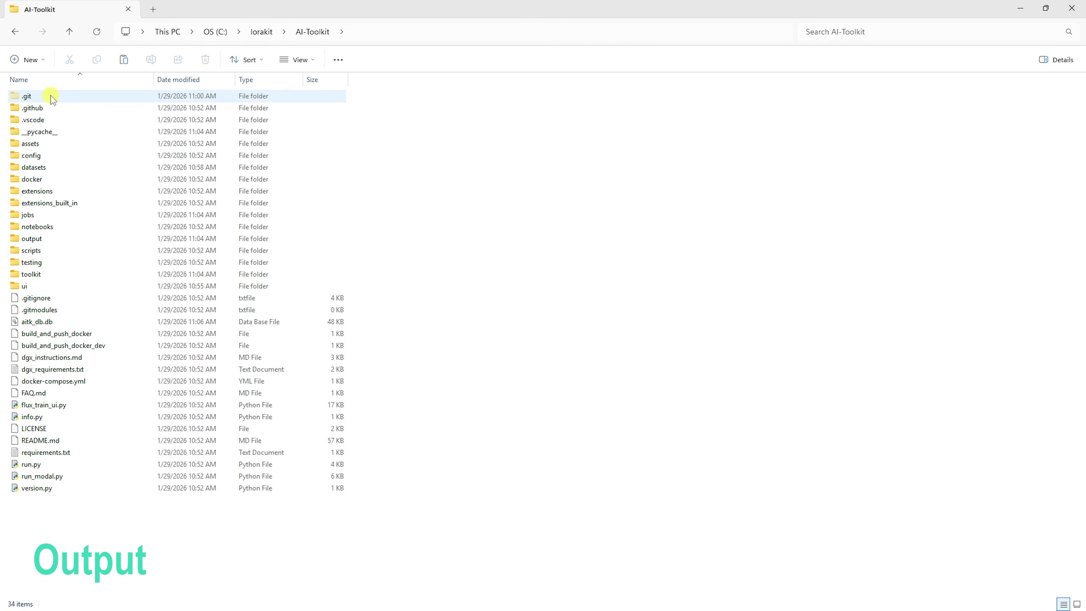
pyautogui.doubleClick(46, 239)
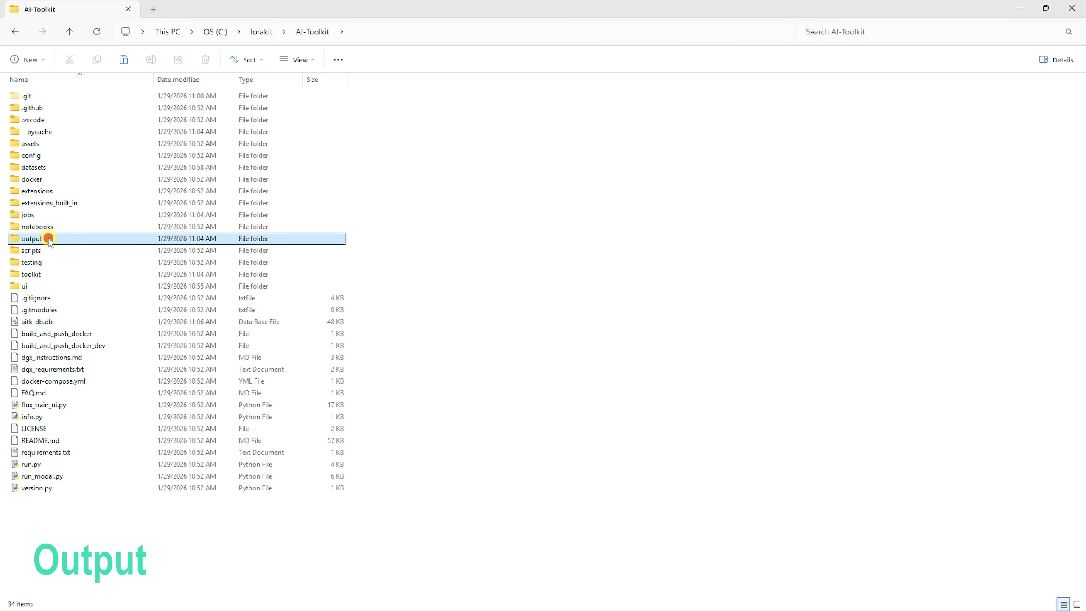
pyautogui.doubleClick(52, 97)
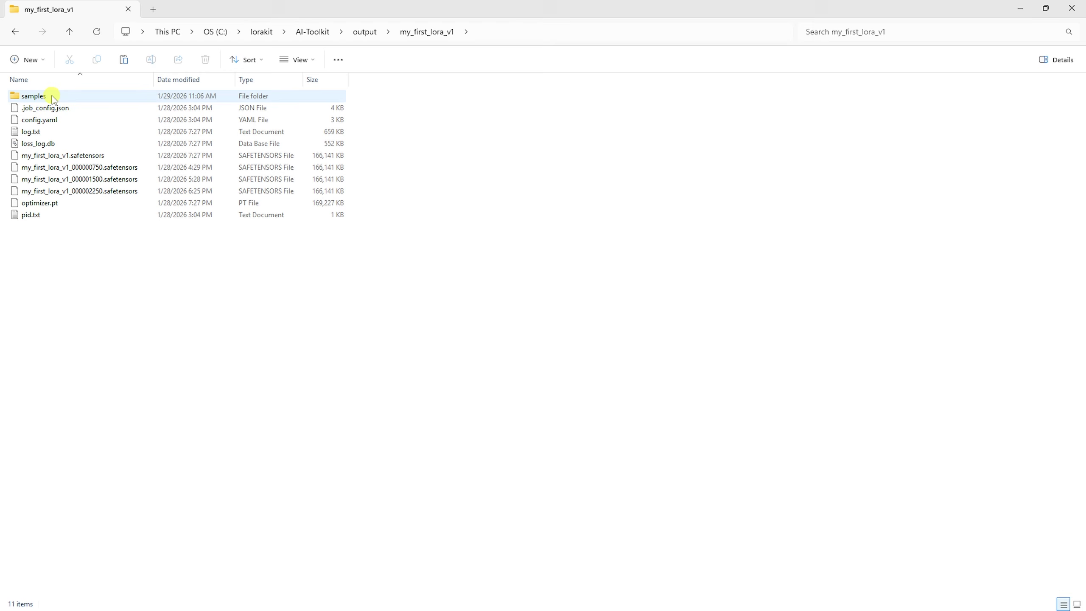
pyautogui.click(70, 155)
pyautogui.press('F2')
pyautogui.press('Right')
pyautogui.write('_0000030')
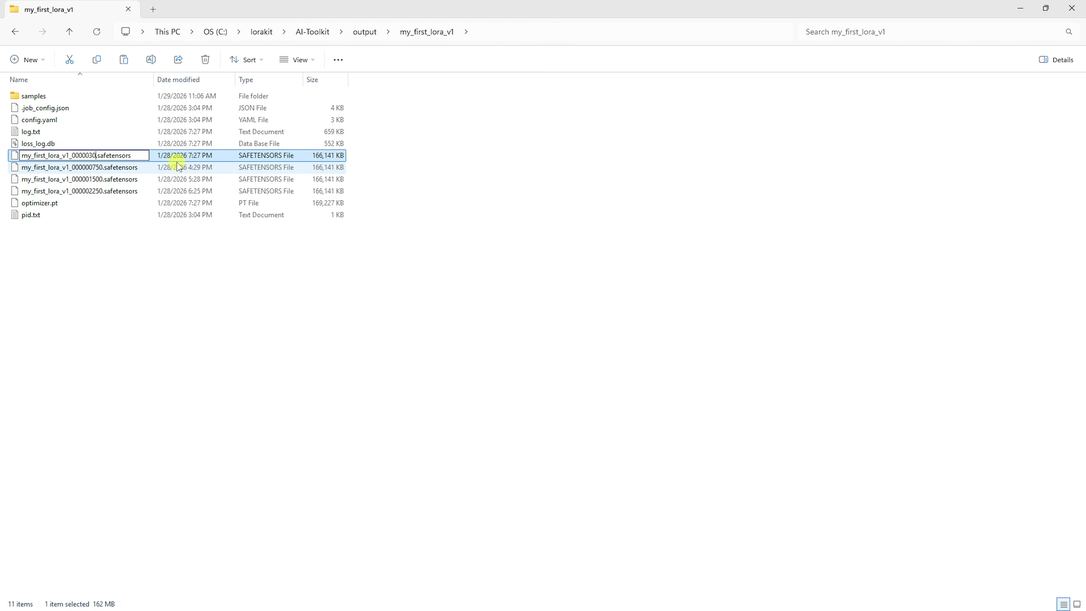
pyautogui.click(179, 166)
# Open the samples folder and compare the chess-scene thumbnails generated at the different training steps
pyautogui.doubleClick(50, 96)
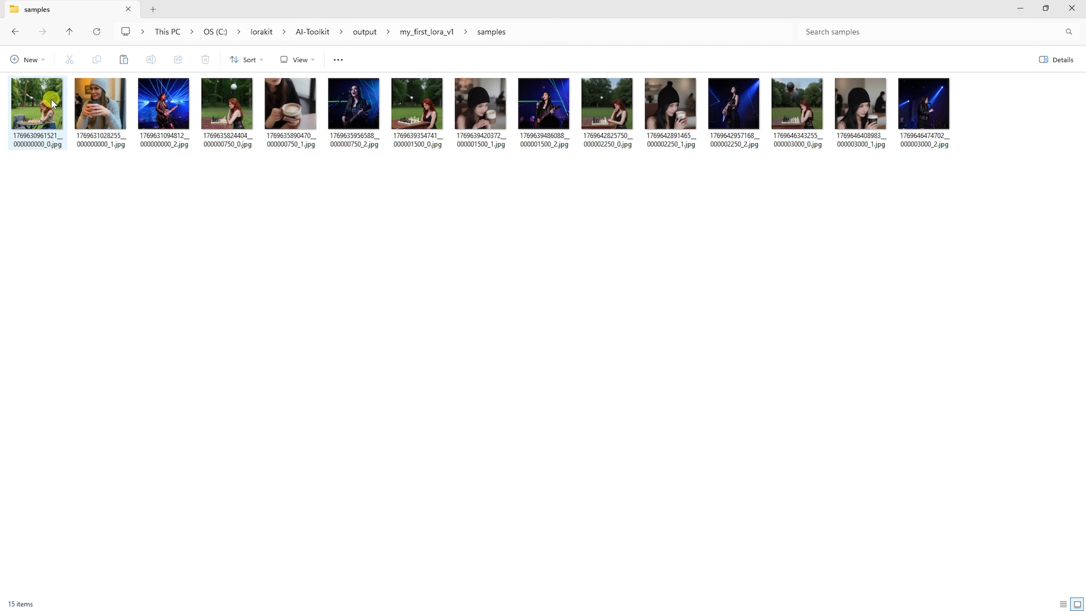
pyautogui.click(255, 120)
pyautogui.click(432, 119)
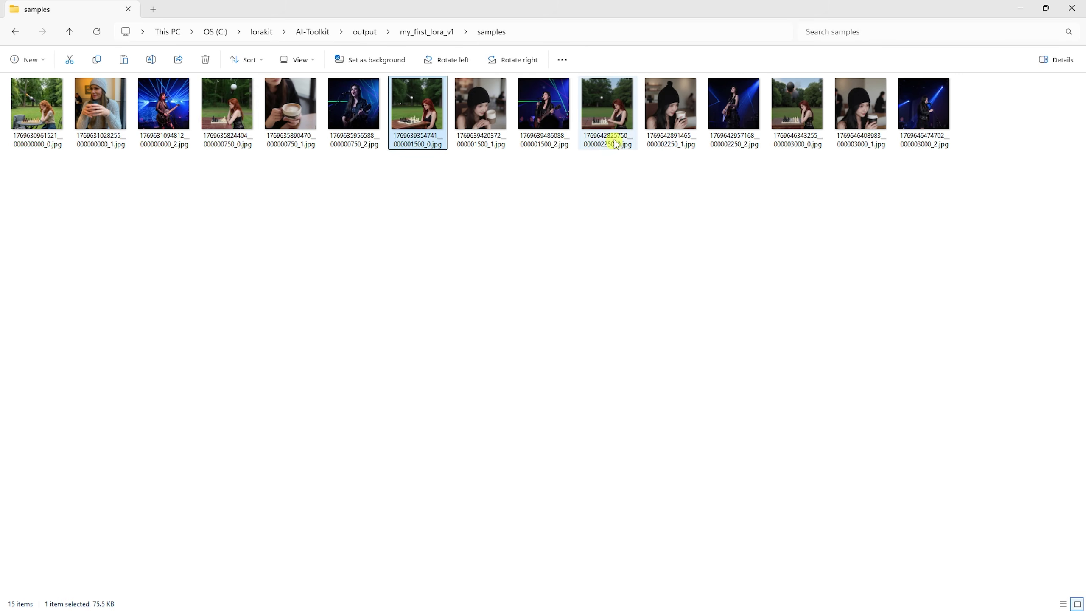
pyautogui.click(616, 123)
pyautogui.click(805, 121)
# Open the first sample image full size and page through the samples to compare the scenes across the training steps
pyautogui.doubleClick(38, 115)
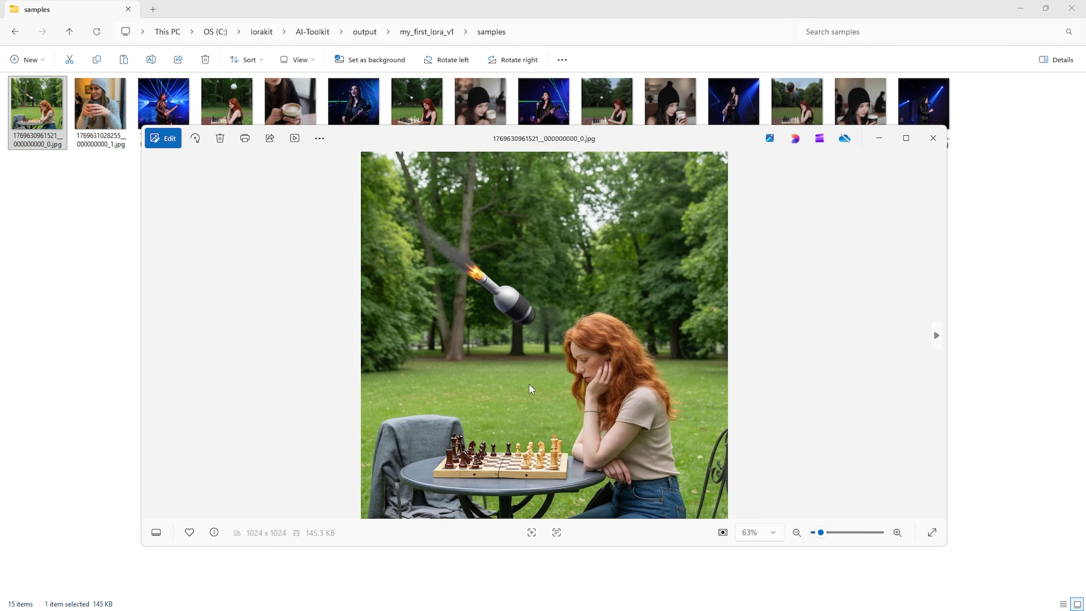
pyautogui.click(937, 338)
pyautogui.click(936, 337)
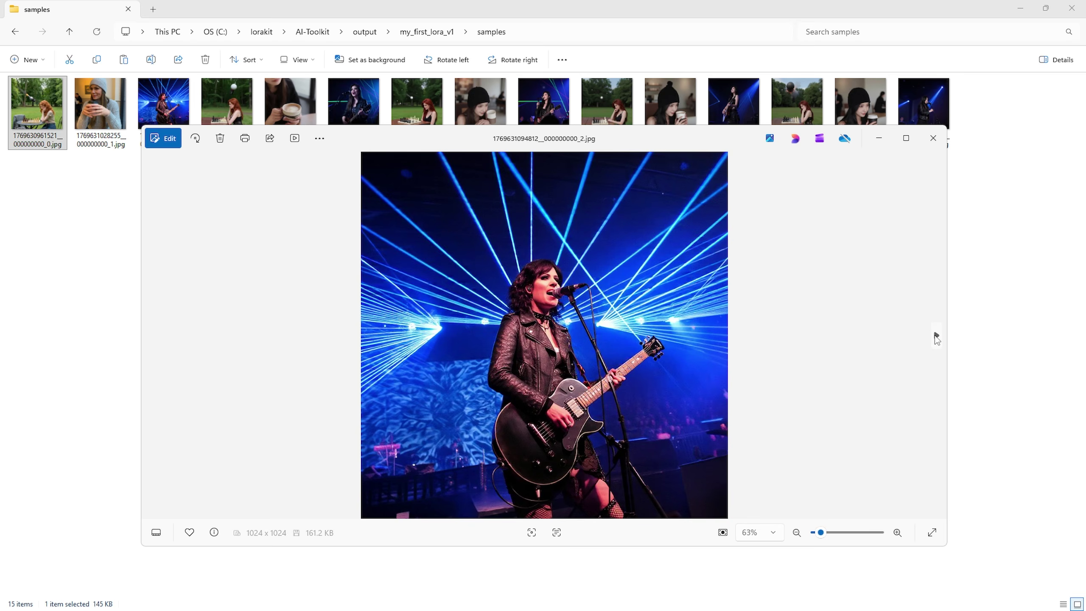
pyautogui.click(936, 338)
pyautogui.click(936, 337)
pyautogui.click(936, 338)
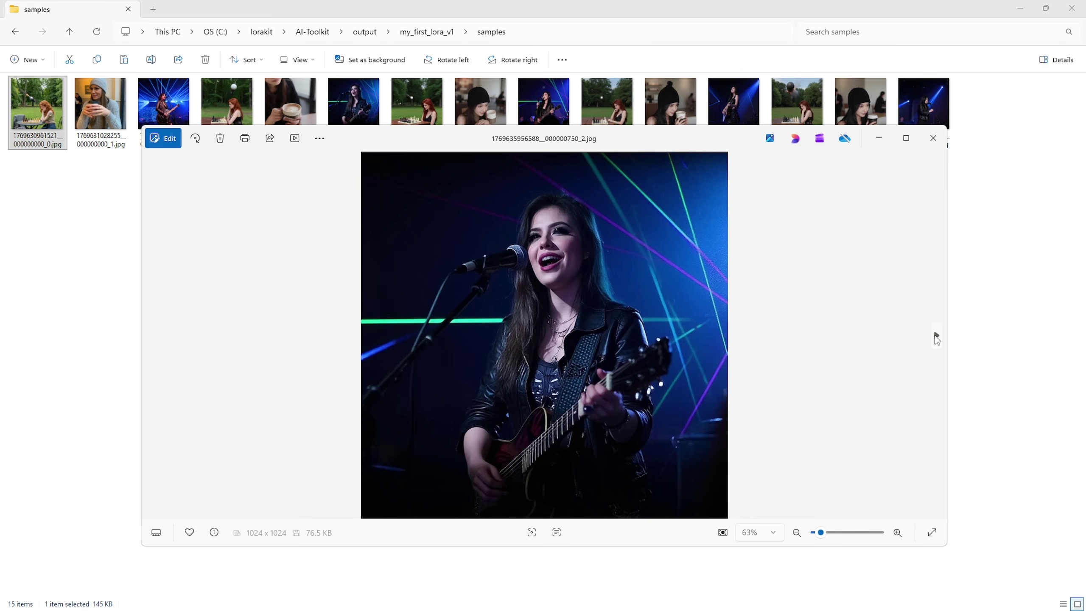
pyautogui.click(936, 337)
pyautogui.click(937, 337)
pyautogui.click(937, 337)
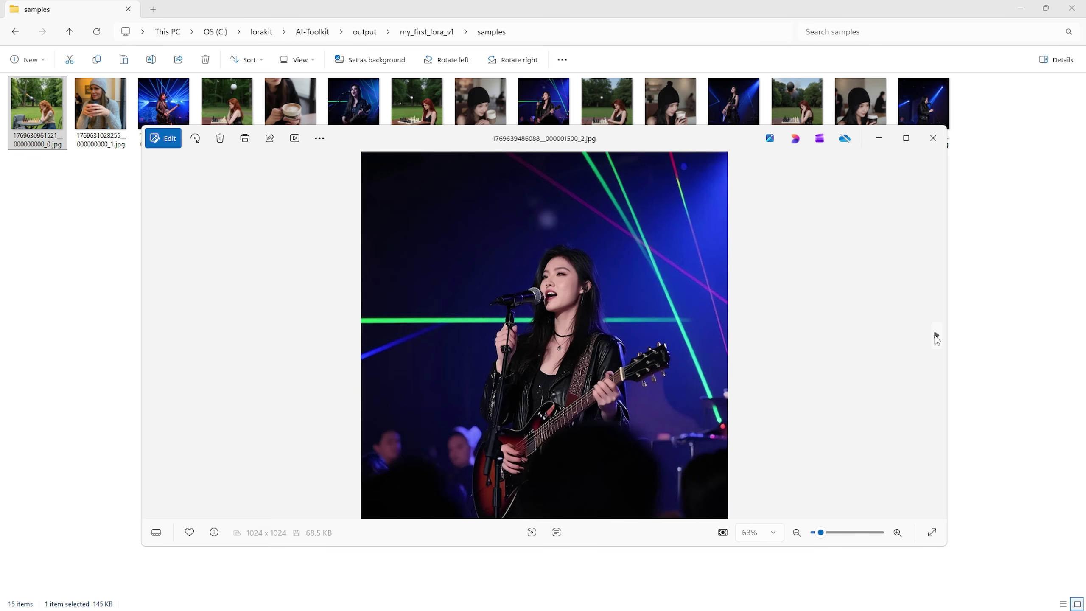
pyautogui.click(936, 337)
pyautogui.click(937, 338)
pyautogui.click(936, 337)
pyautogui.click(937, 337)
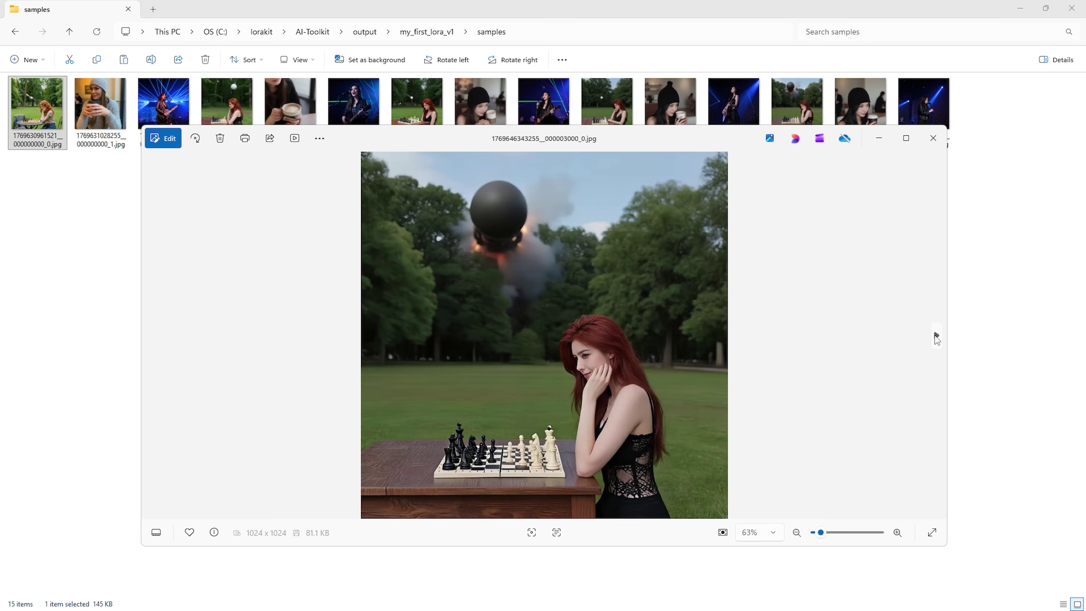
pyautogui.click(936, 338)
pyautogui.click(936, 337)
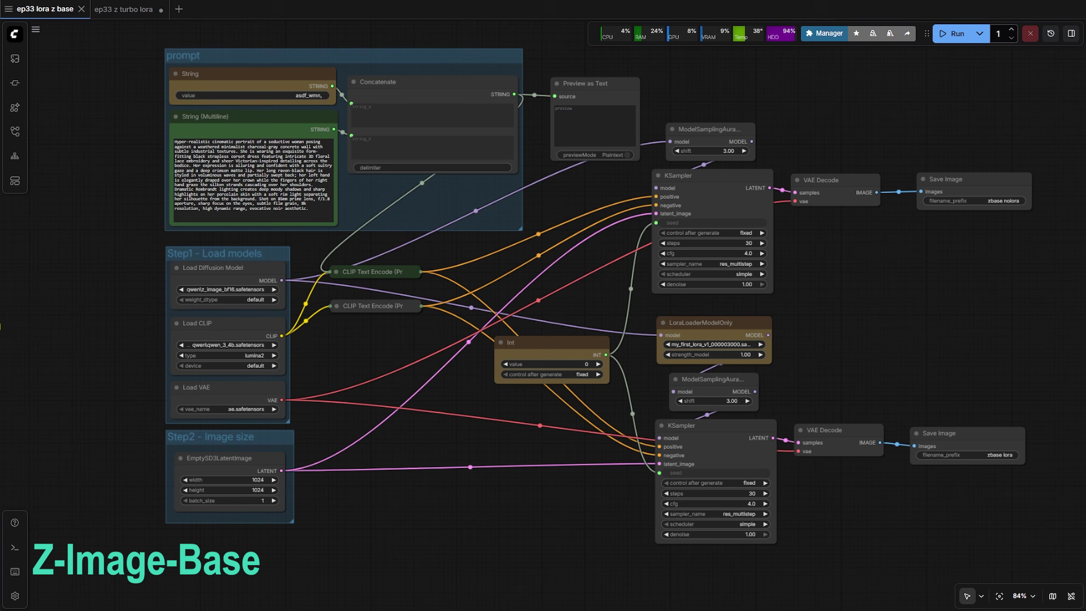
# In ComfyUI's ep33 lora z base workflow, examine the diffusion model, CLIP and VAE loader nodes
pyautogui.scroll(5, 138, 271)
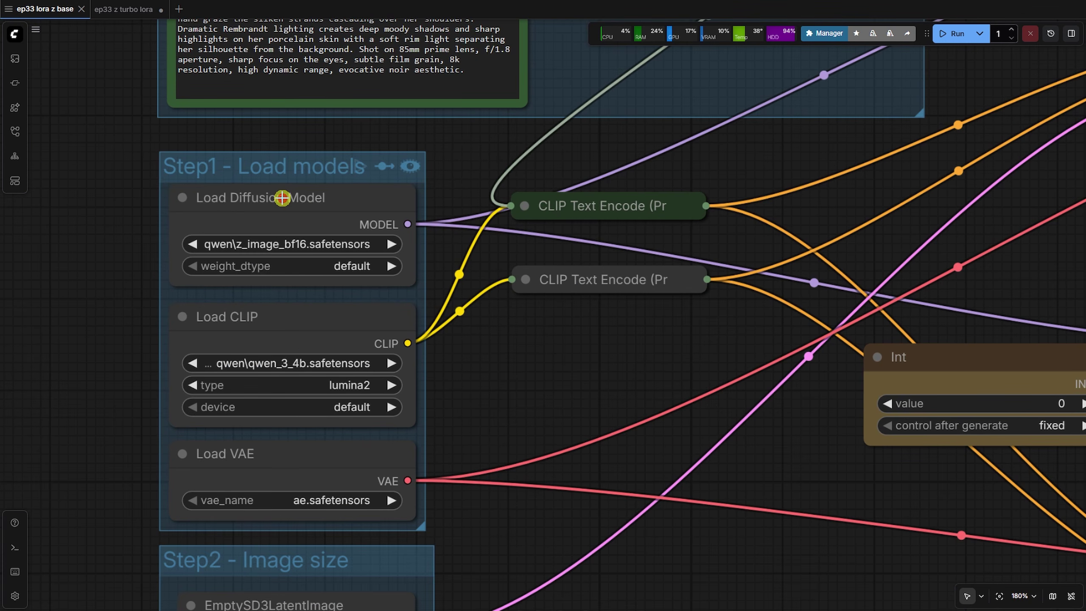
pyautogui.click(282, 198)
pyautogui.click(299, 338)
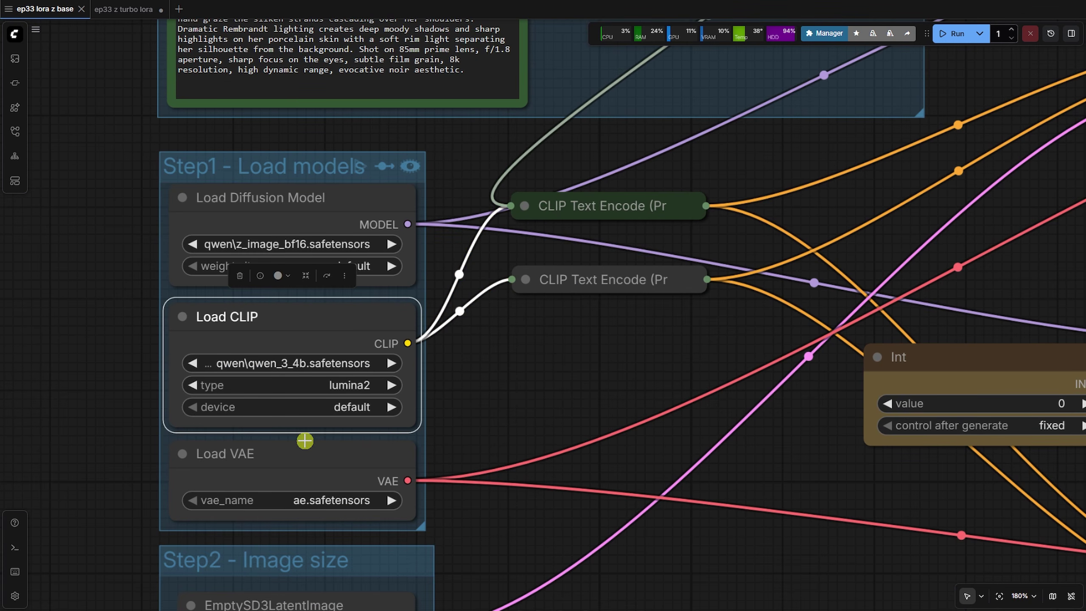
pyautogui.click(306, 445)
pyautogui.hscroll(3, 487, 419)
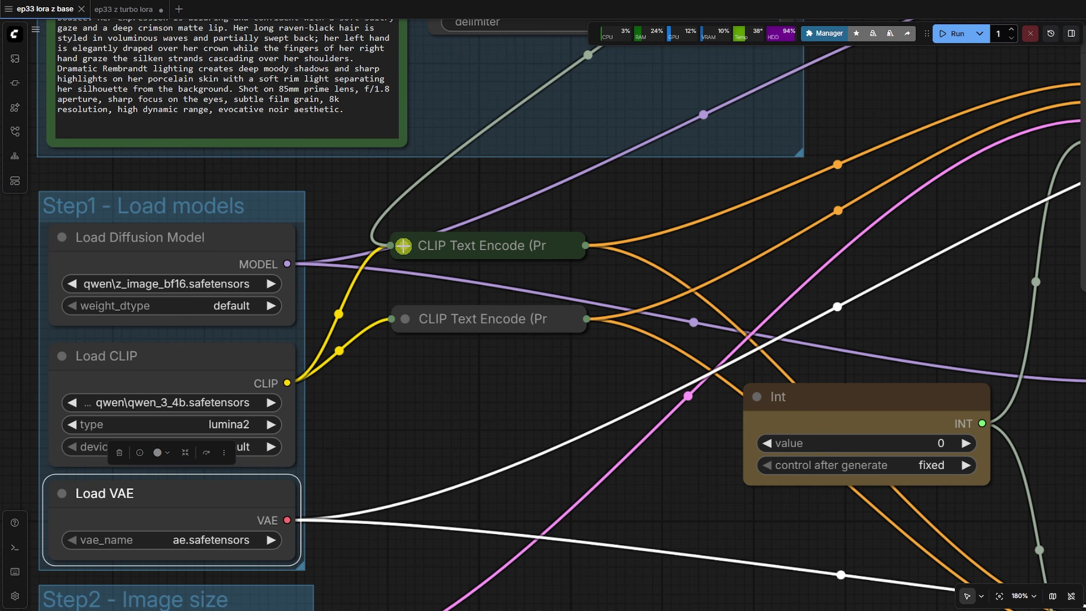
# Expand the positive CLIP Text Encode node and branch a ConditioningZeroOut node from its conditioning output
pyautogui.click(410, 249)
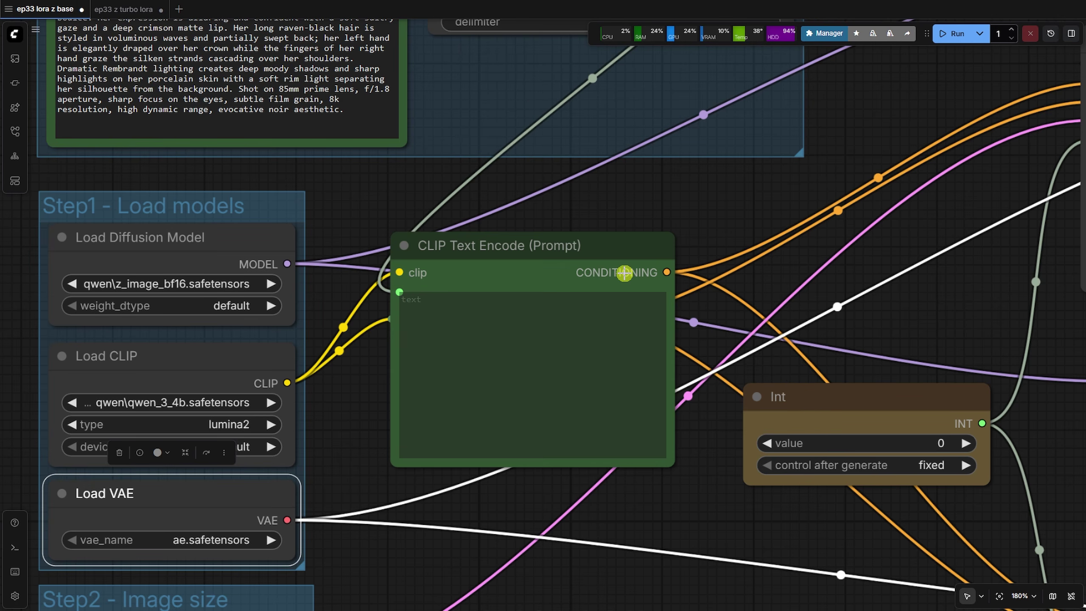
pyautogui.moveTo(660, 271); pyautogui.dragTo(712, 216)
pyautogui.write('zer')
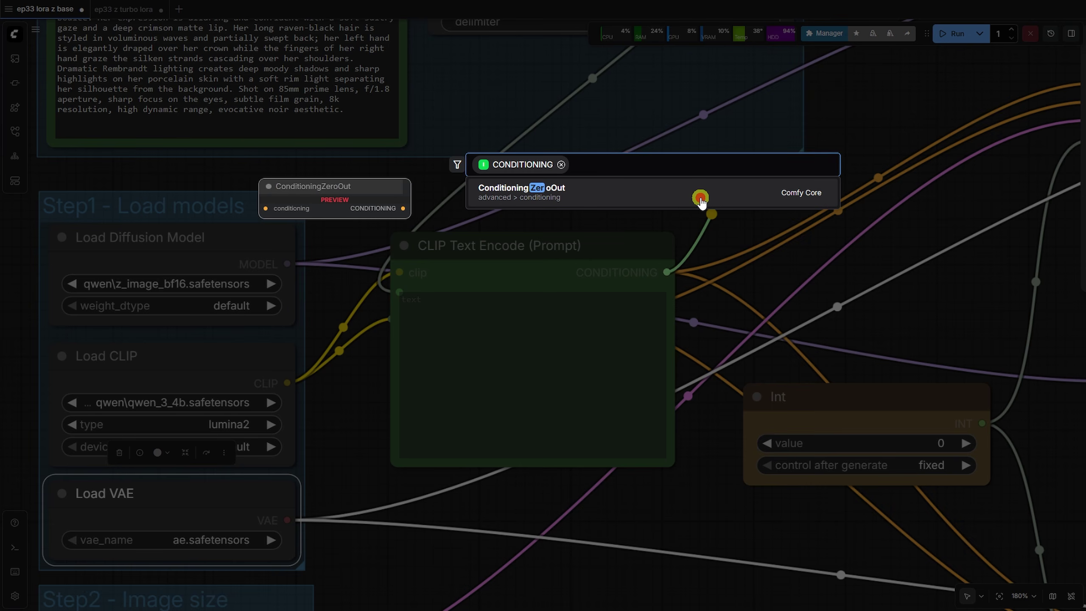
pyautogui.click(701, 201)
pyautogui.scroll(-3, 817, 214)
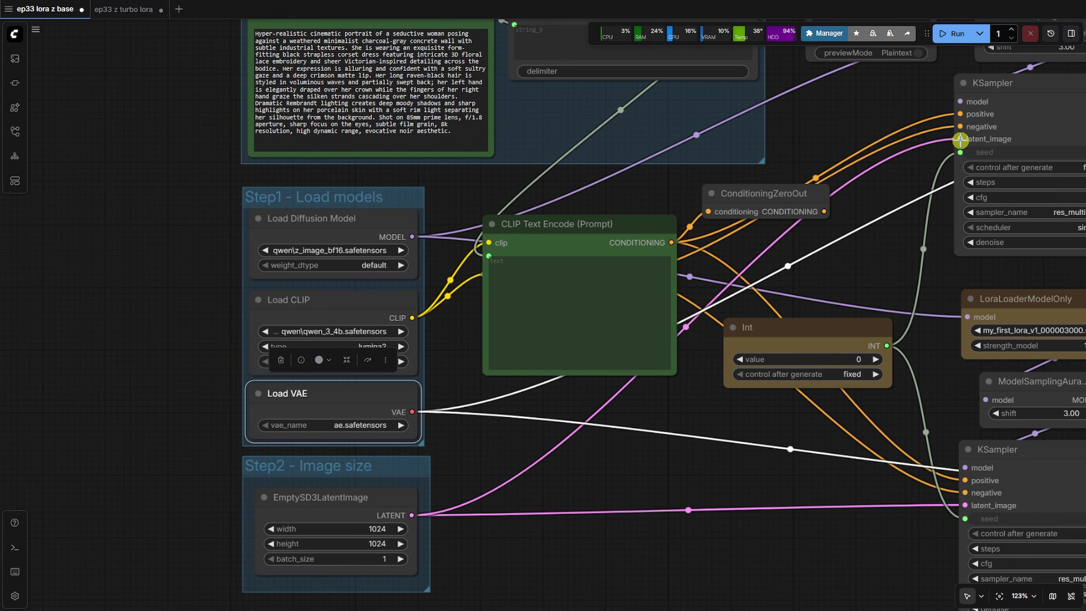
# Delete the ConditioningZeroOut node, collapse the positive CLIP Text Encode node and check the contents of the negative one
pyautogui.click(748, 204)
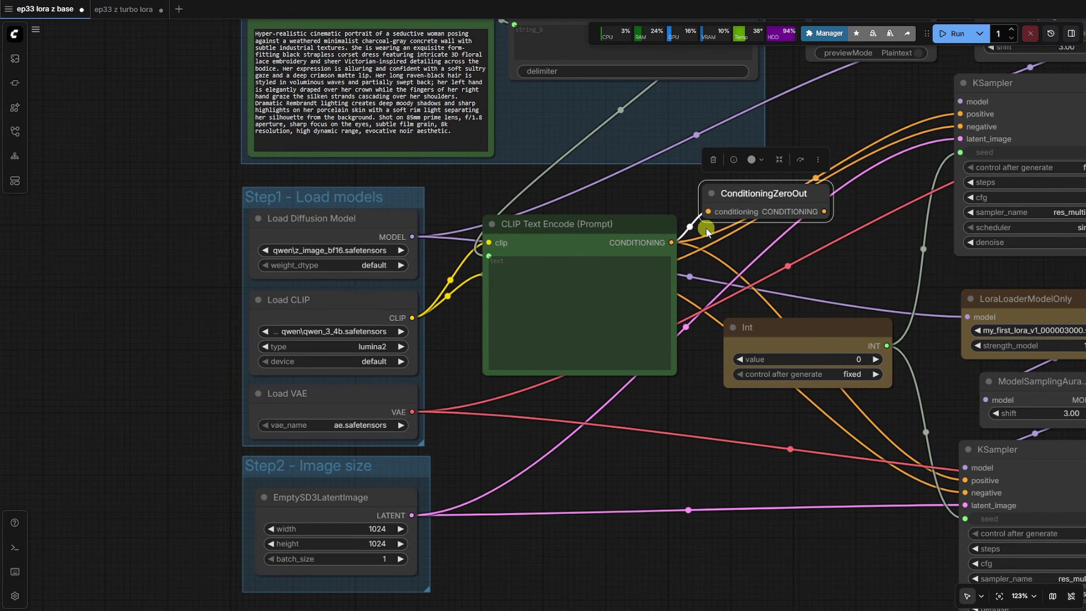
pyautogui.click(518, 224)
pyautogui.click(492, 223)
pyautogui.click(491, 276)
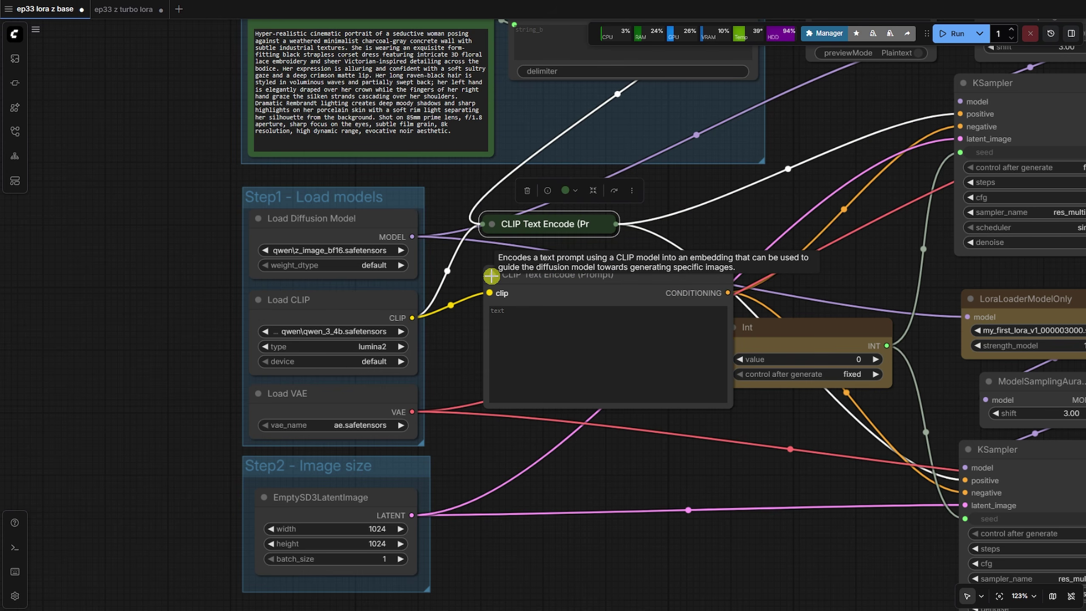
pyautogui.click(492, 276)
# Inspect the prompt group's Concatenate node together with its trigger-word string and multiline prompt inputs
pyautogui.moveTo(580, 312); pyautogui.dragTo(459, 533)
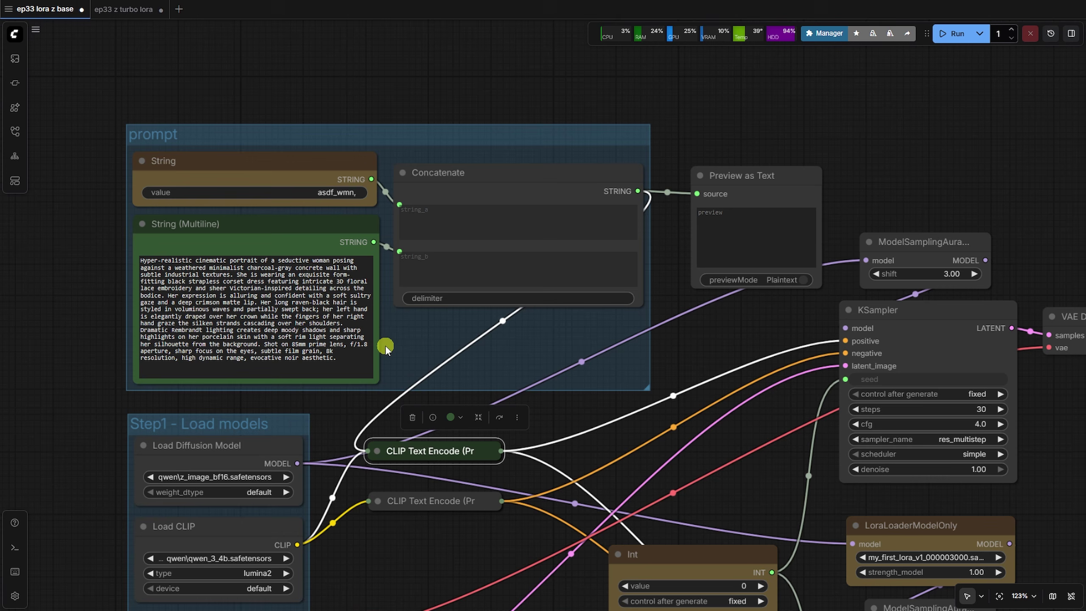
pyautogui.click(540, 194)
pyautogui.scroll(5, 290, 193)
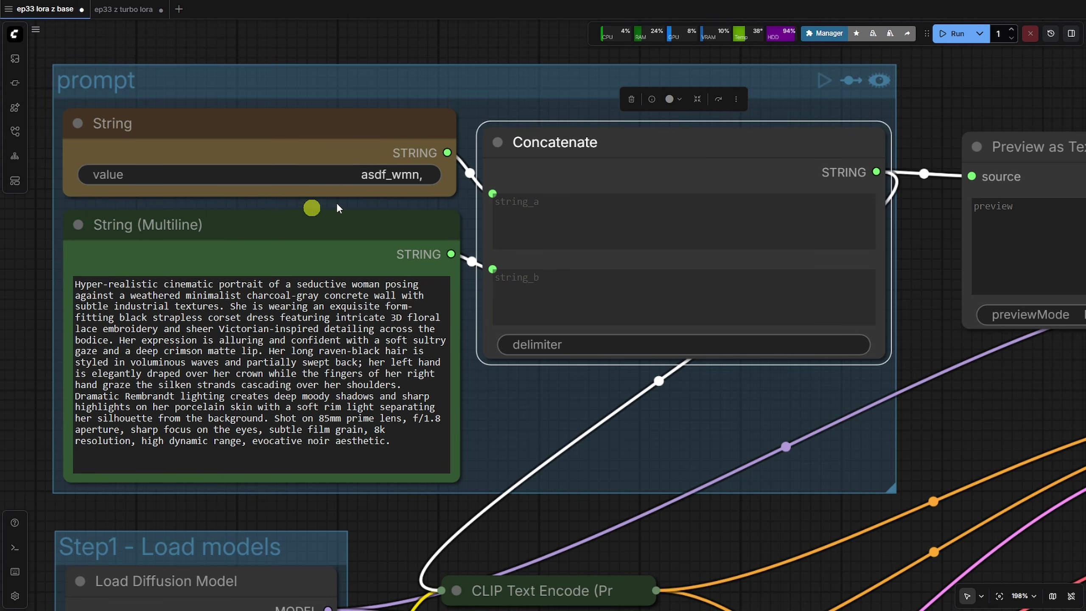
pyautogui.click(381, 174)
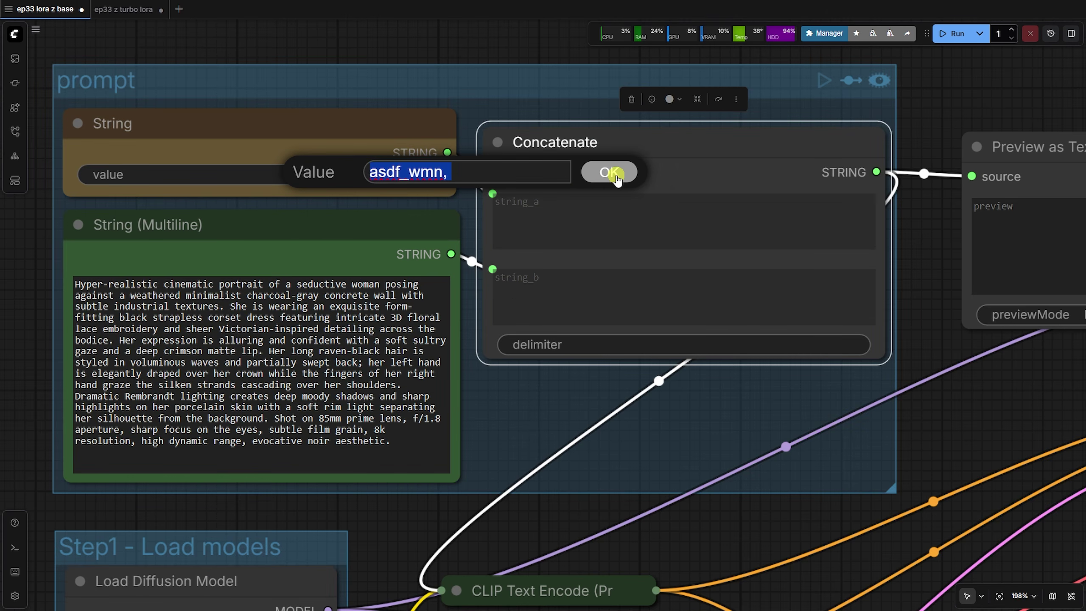
pyautogui.click(611, 173)
pyautogui.click(282, 261)
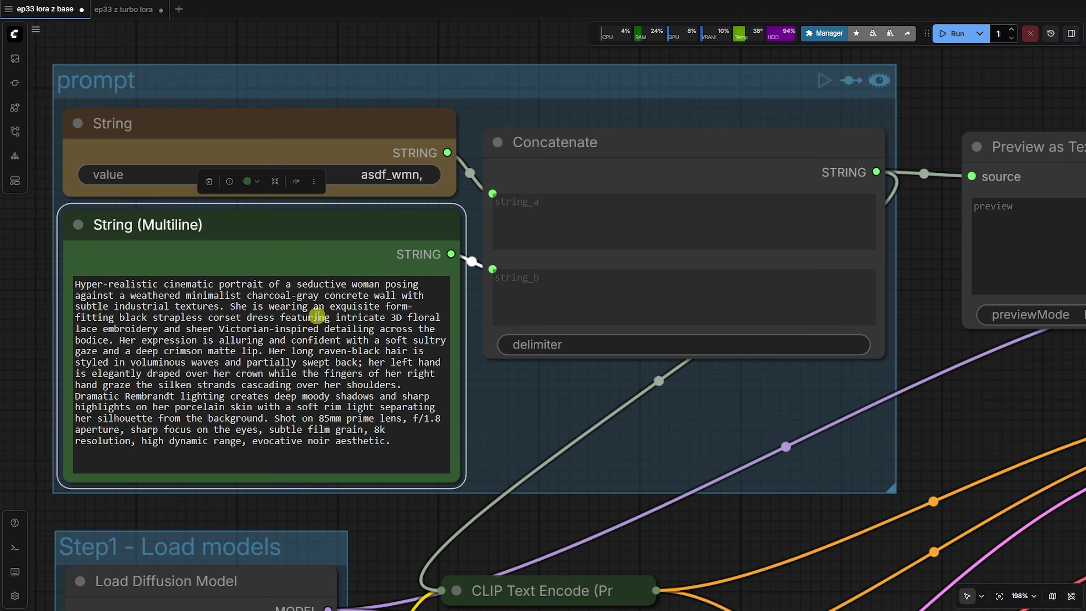
# Run only the Preview as Text node to display the concatenated prompt
pyautogui.scroll(-3, 317, 315)
pyautogui.click(854, 198)
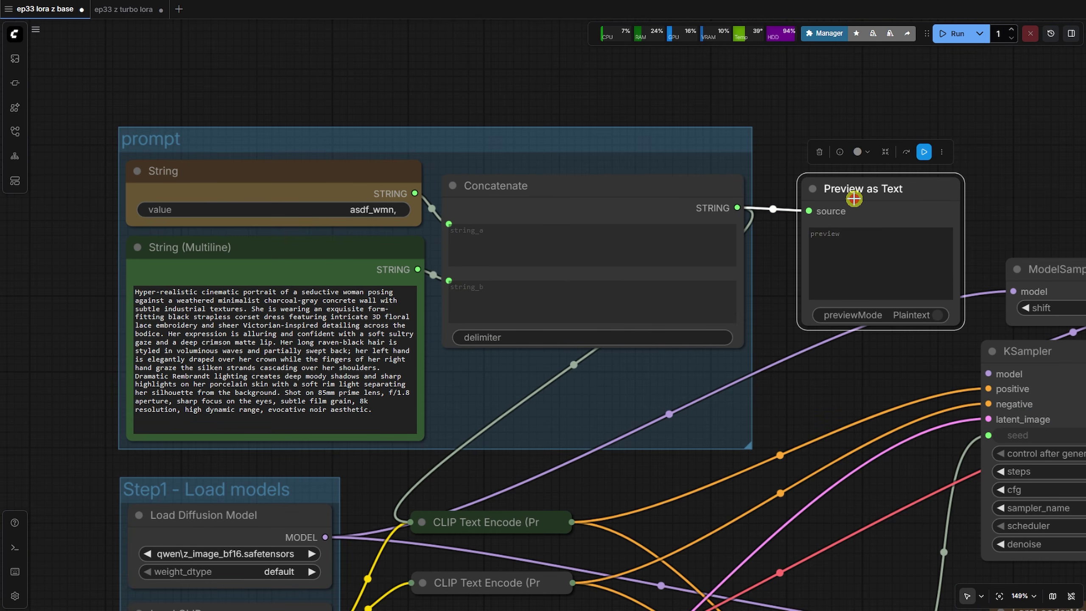
pyautogui.click(924, 151)
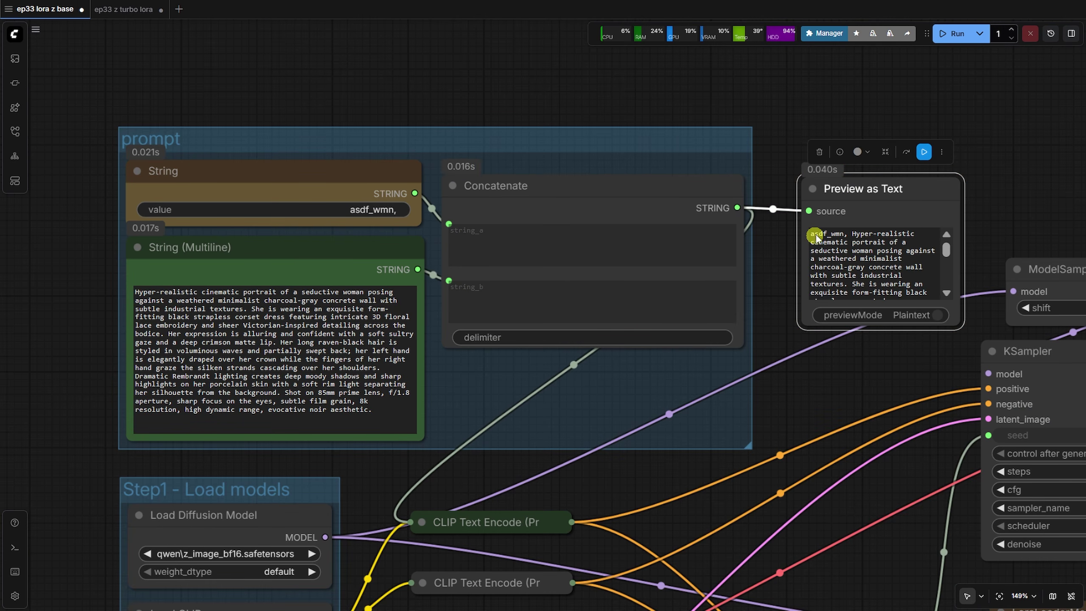
# Examine the two KSampler nodes, with and without the LoRA, and compare their sampling settings
pyautogui.moveTo(1011, 223); pyautogui.dragTo(826, 147)
pyautogui.scroll(-1, 826, 146)
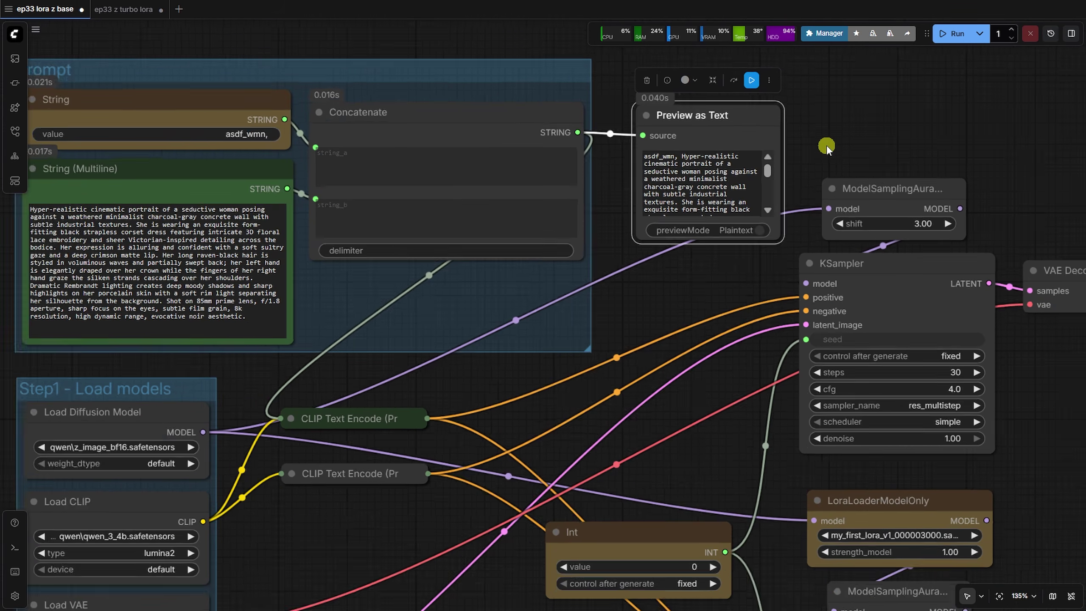
pyautogui.scroll(-4, 827, 146)
pyautogui.hscroll(5, 666, 243)
pyautogui.hscroll(2, 539, 165)
pyautogui.click(521, 149)
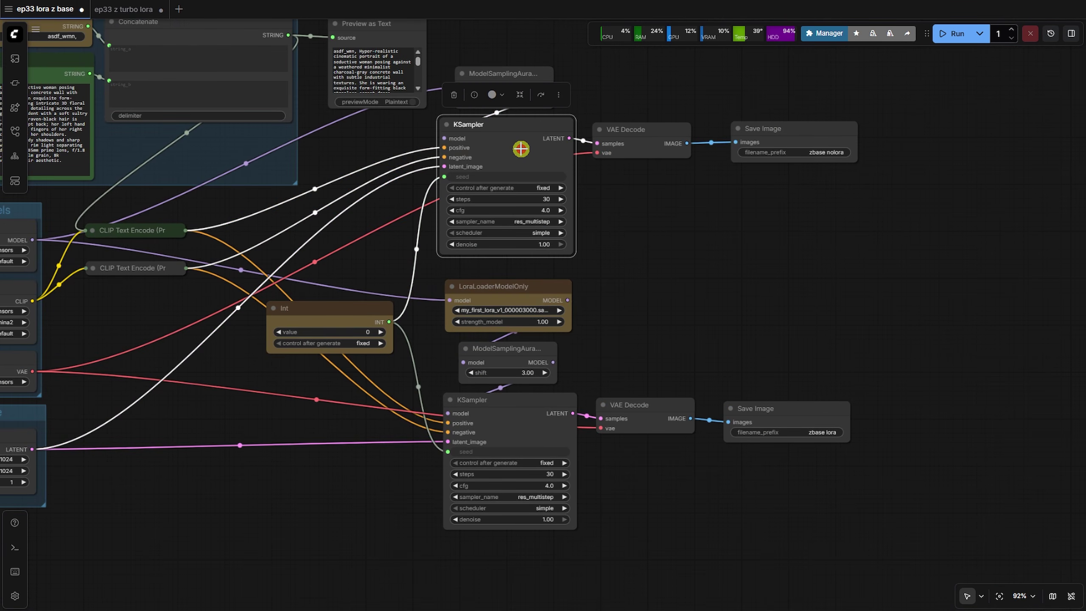
pyautogui.click(504, 410)
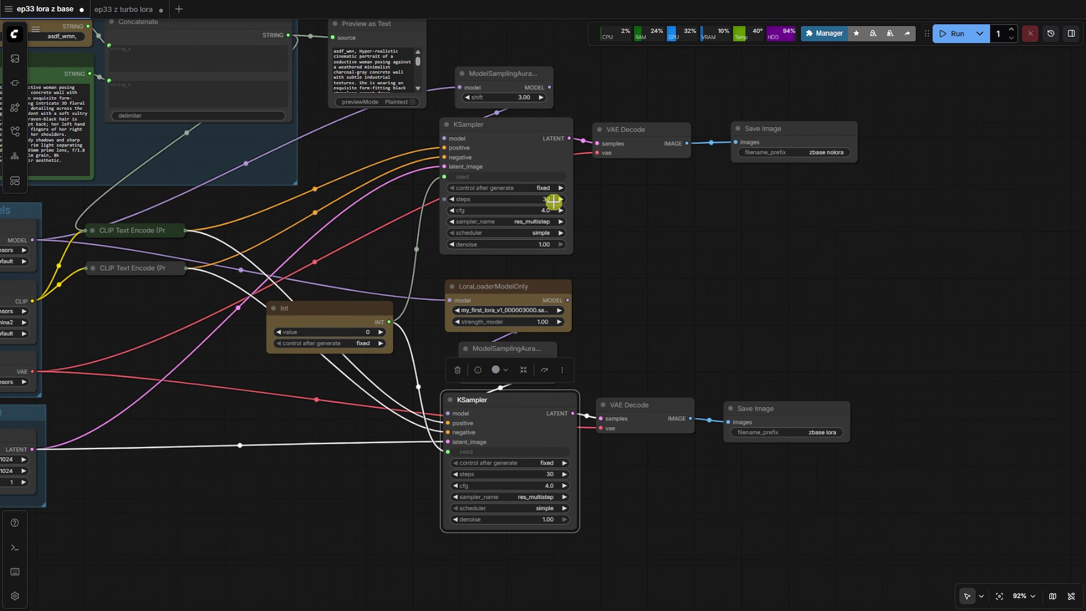
pyautogui.scroll(4, 597, 533)
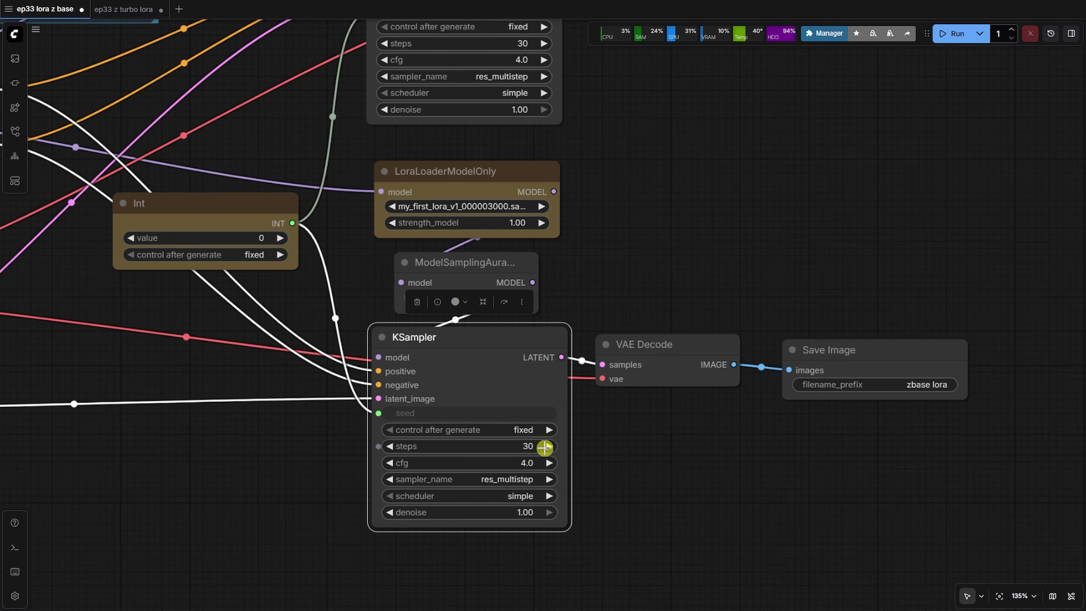
pyautogui.click(622, 526)
pyautogui.scroll(-2, 650, 524)
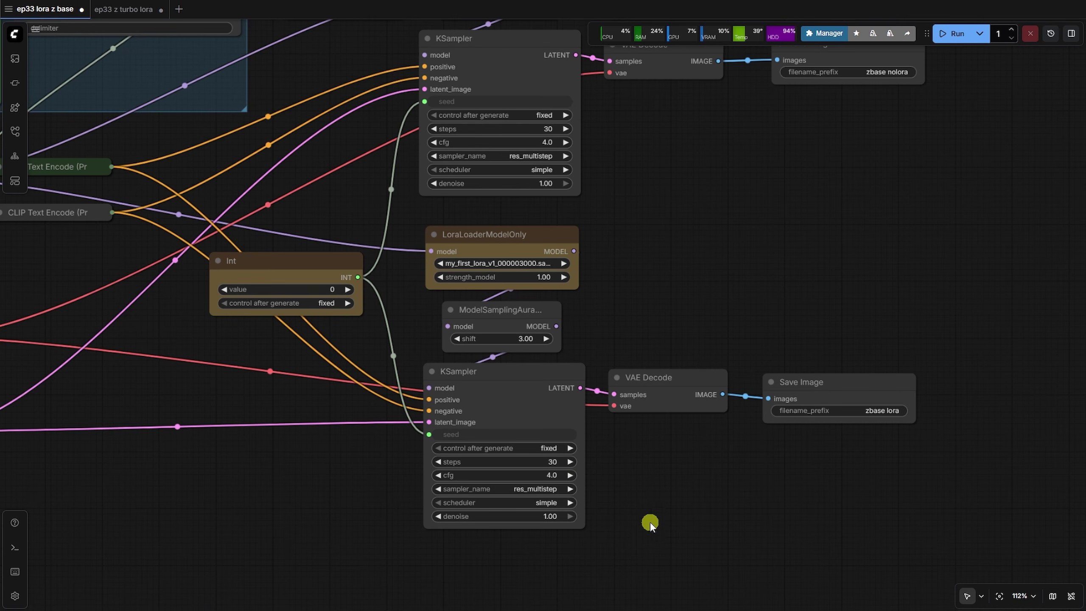
# Examine the Int node that feeds the seed of both KSamplers and the filename prefixes of the Save Image nodes
pyautogui.click(324, 271)
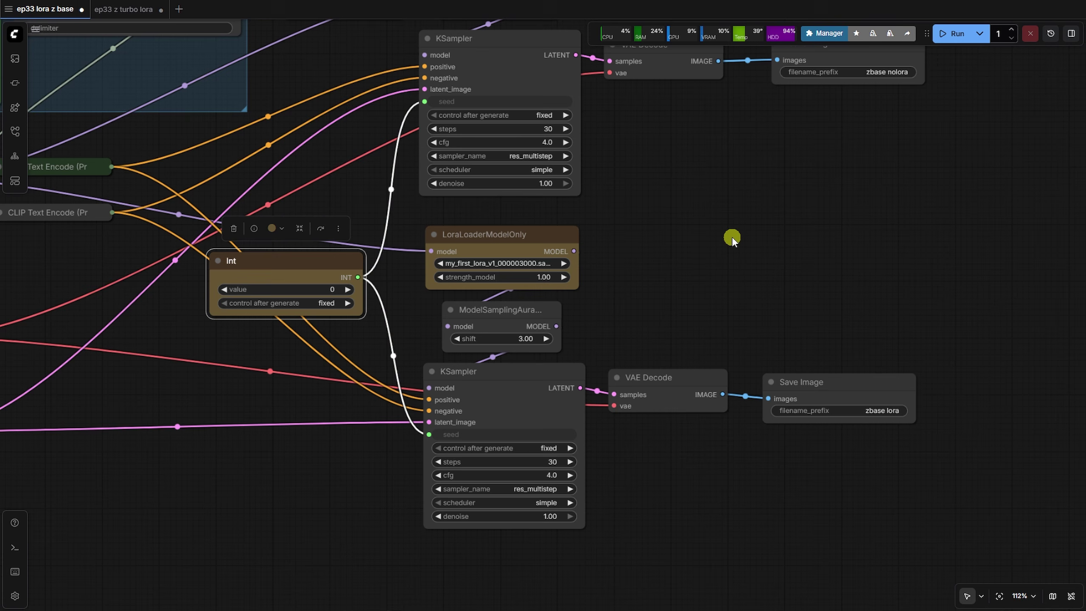
pyautogui.moveTo(732, 237); pyautogui.dragTo(628, 395)
pyautogui.scroll(3, 802, 241)
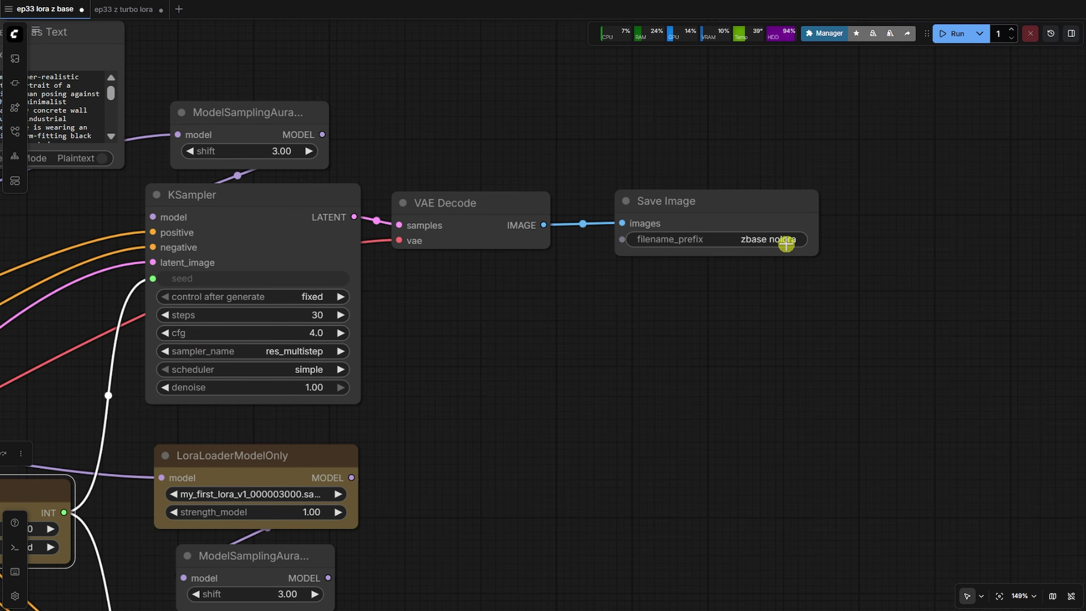
pyautogui.moveTo(740, 496); pyautogui.dragTo(740, 149)
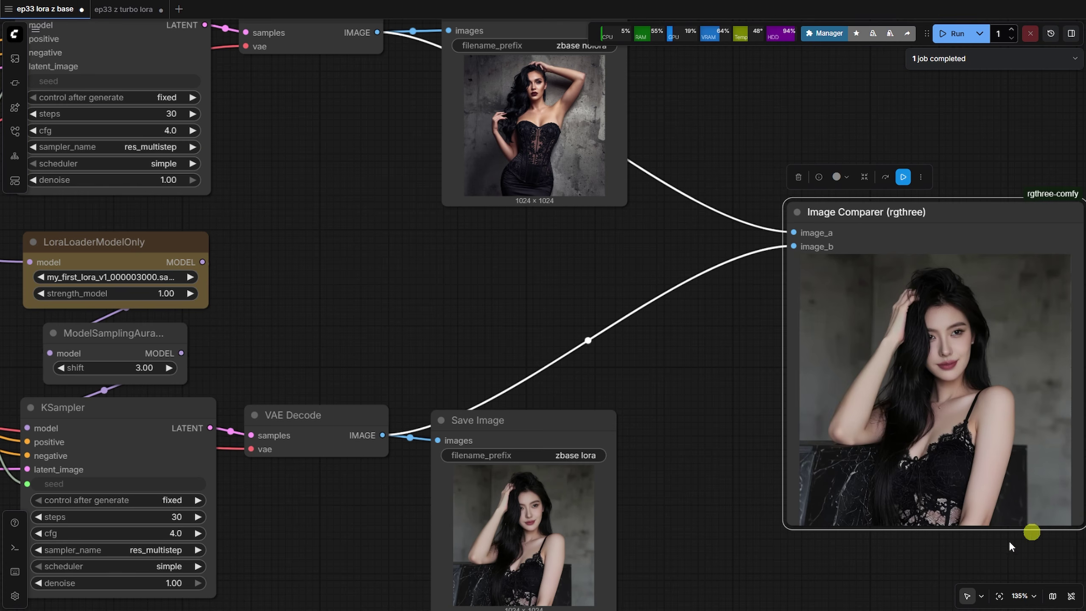
# Compare the images generated with and without the LoRA in the Image Comparer, checking the likeness against the fl-dataset photos
pyautogui.moveTo(1031, 529); pyautogui.dragTo(722, 519)
pyautogui.scroll(3, 859, 324)
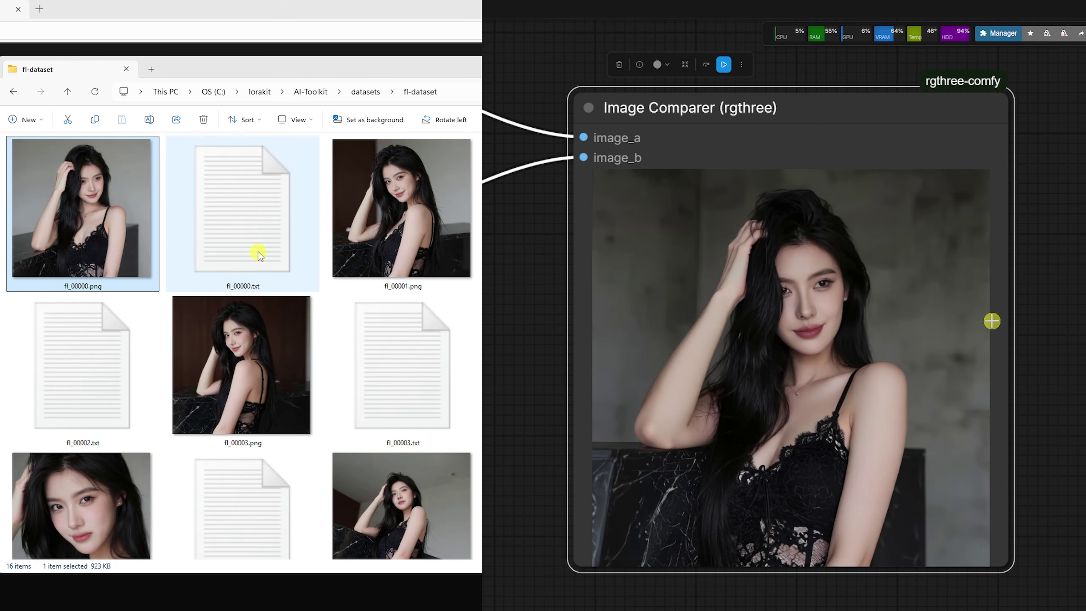
pyautogui.scroll(-7, 782, 316)
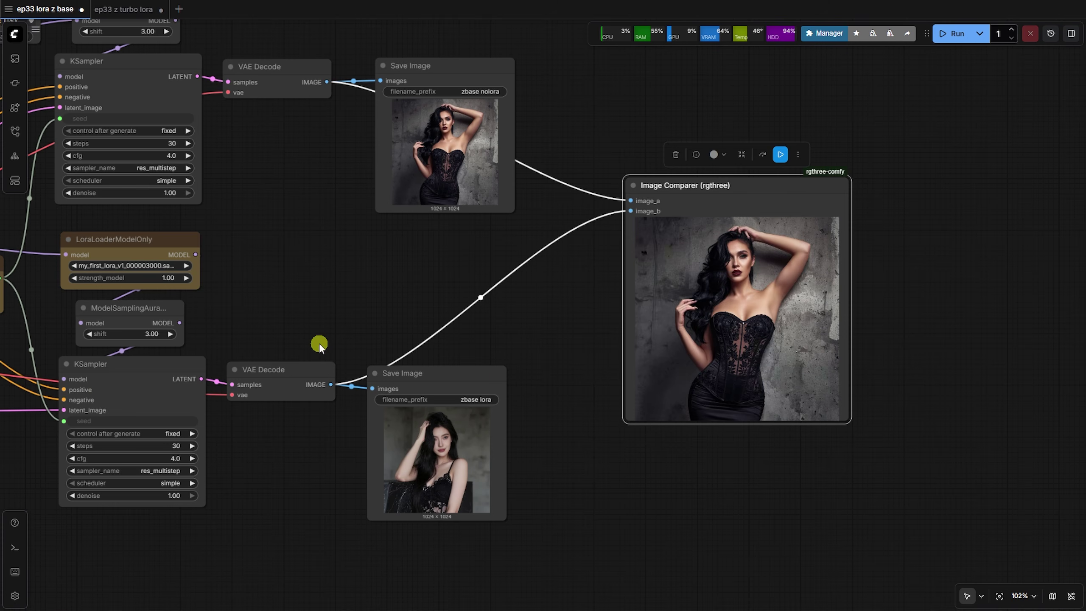
# Set the shared Int seed value to 42 and run the workflow again
pyautogui.moveTo(319, 346); pyautogui.dragTo(487, 299)
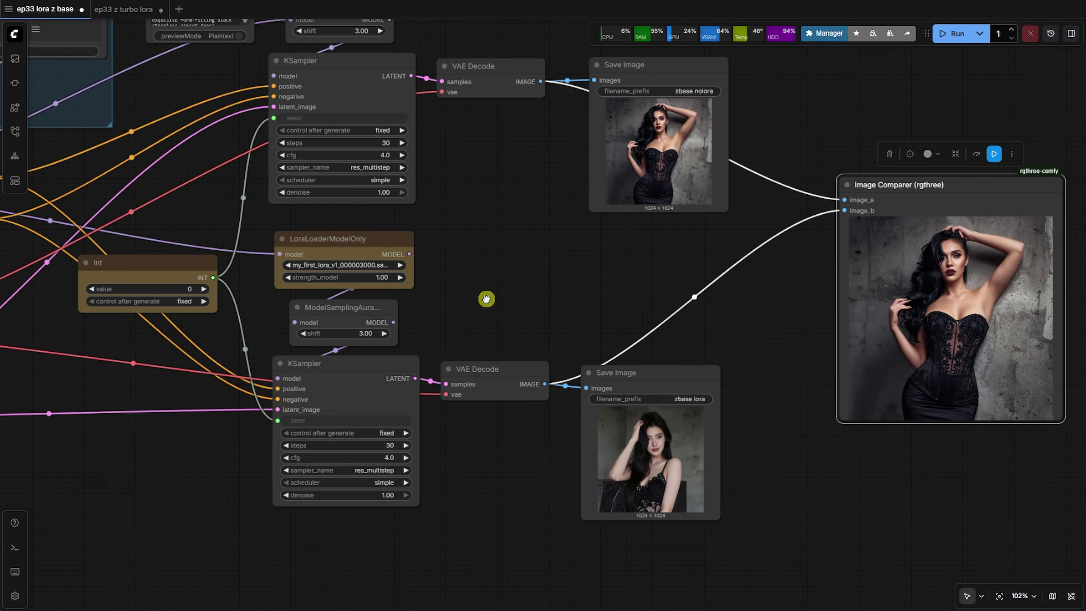
pyautogui.scroll(3, 230, 316)
pyautogui.click(178, 279)
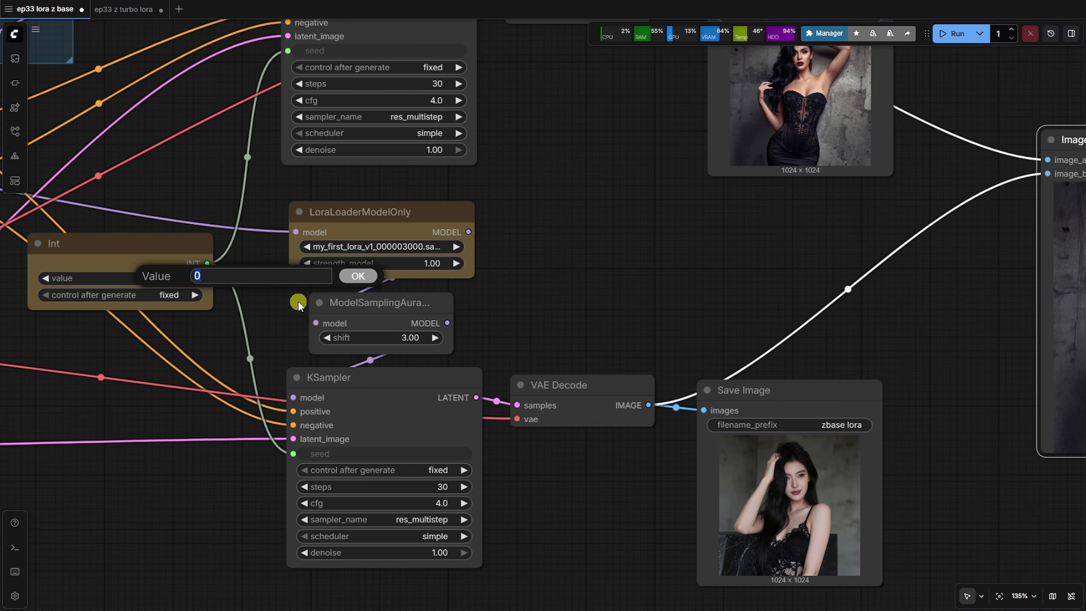
pyautogui.press('Return')
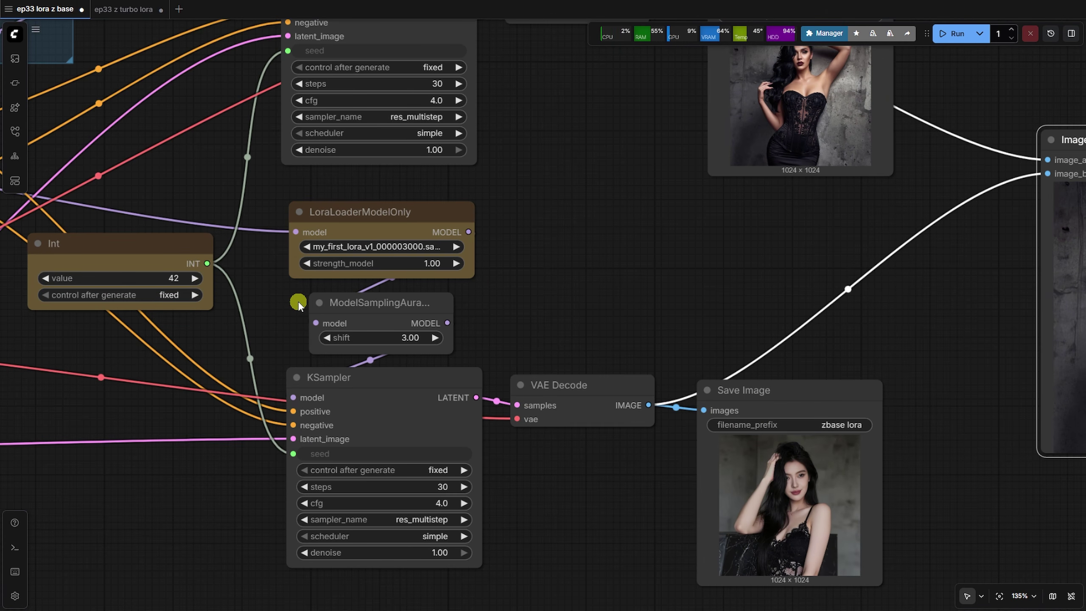
pyautogui.click(954, 34)
# Review the newly generated pair of images in the Save Image and Image Comparer nodes
pyautogui.scroll(-3, 601, 221)
pyautogui.moveTo(567, 236); pyautogui.dragTo(545, 294)
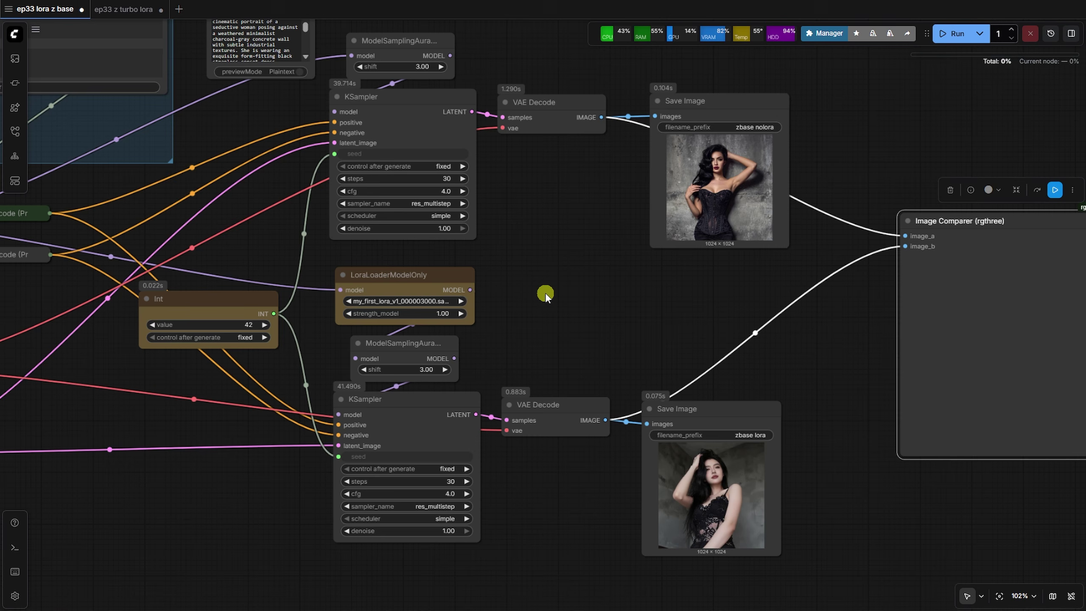
pyautogui.moveTo(751, 316); pyautogui.dragTo(519, 303)
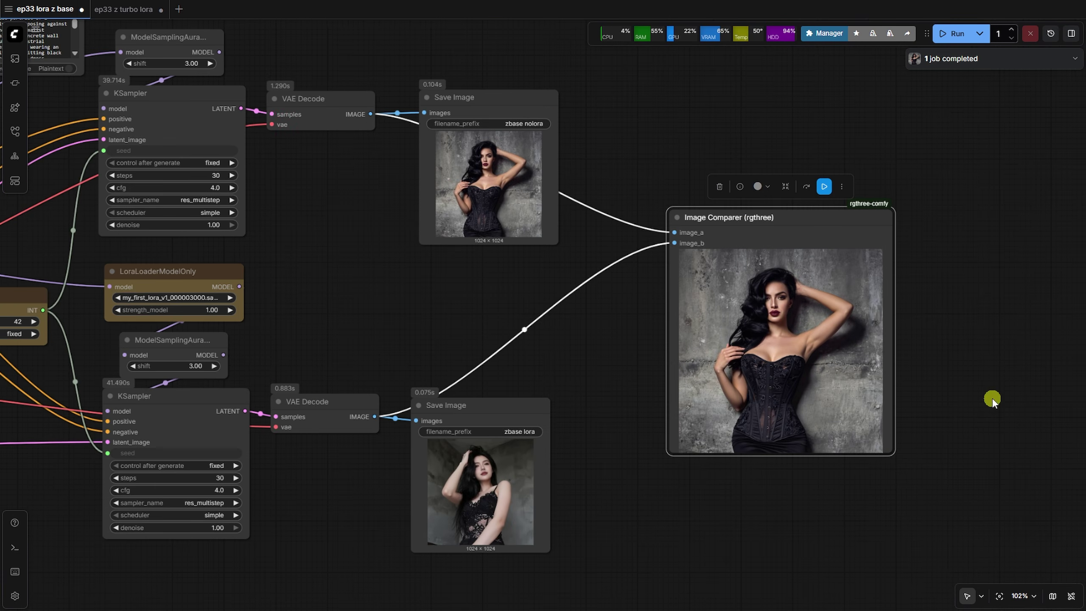
# Bypass the String node holding the asdf_wmn trigger word and run the Preview as Text node to refresh the combined prompt
pyautogui.scroll(8, 885, 364)
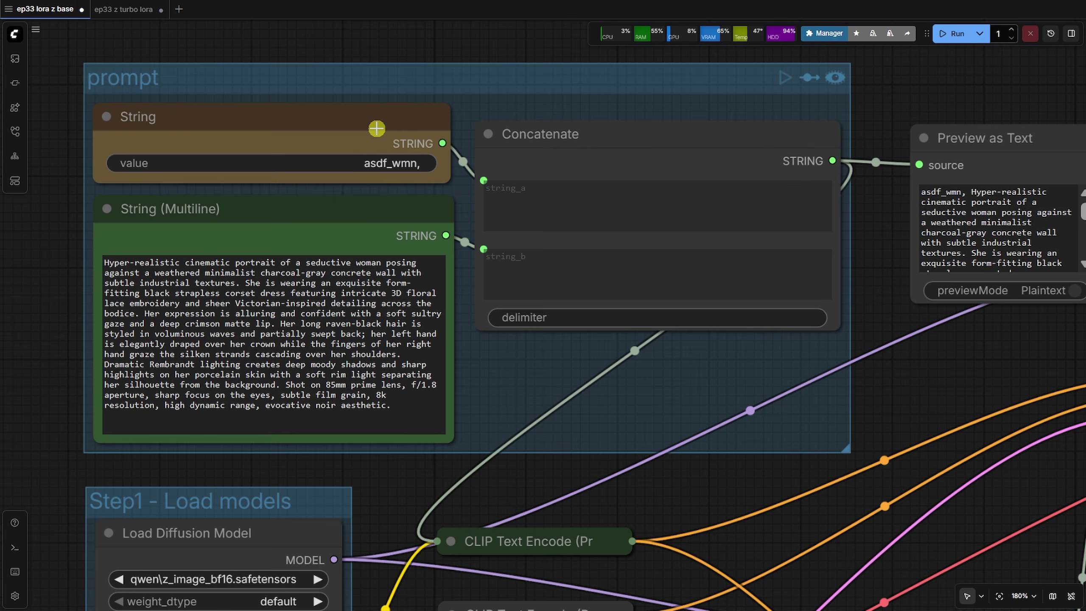
pyautogui.click(376, 129)
pyautogui.hotkey('ctrl', 'b')
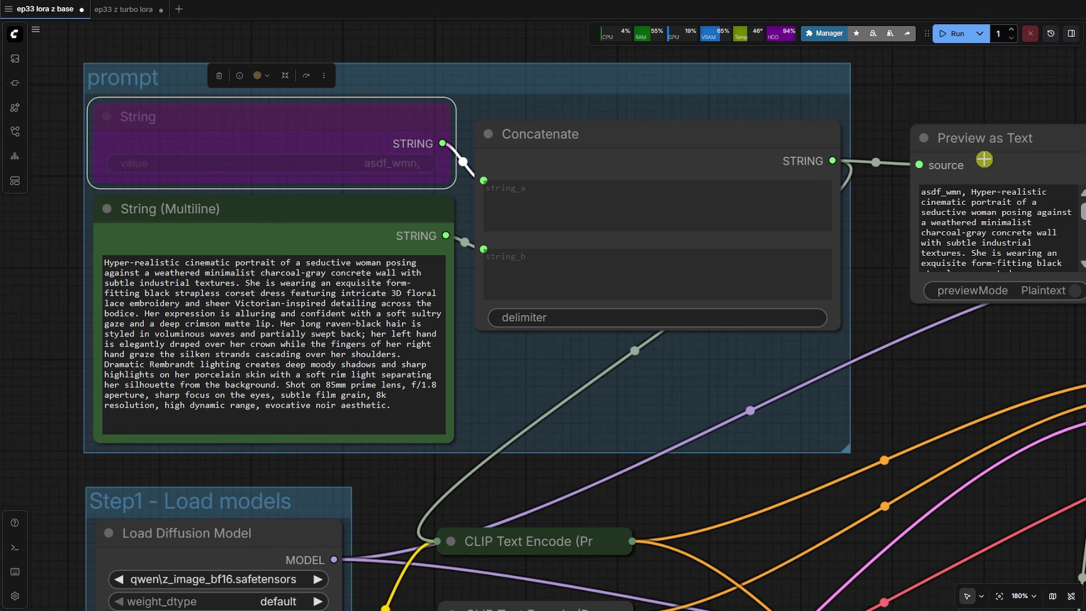
pyautogui.click(983, 138)
pyautogui.click(1050, 97)
# Set strength_model in the LoraLoaderModelOnly node to 0.5 and run the workflow
pyautogui.moveTo(870, 248); pyautogui.dragTo(306, 156)
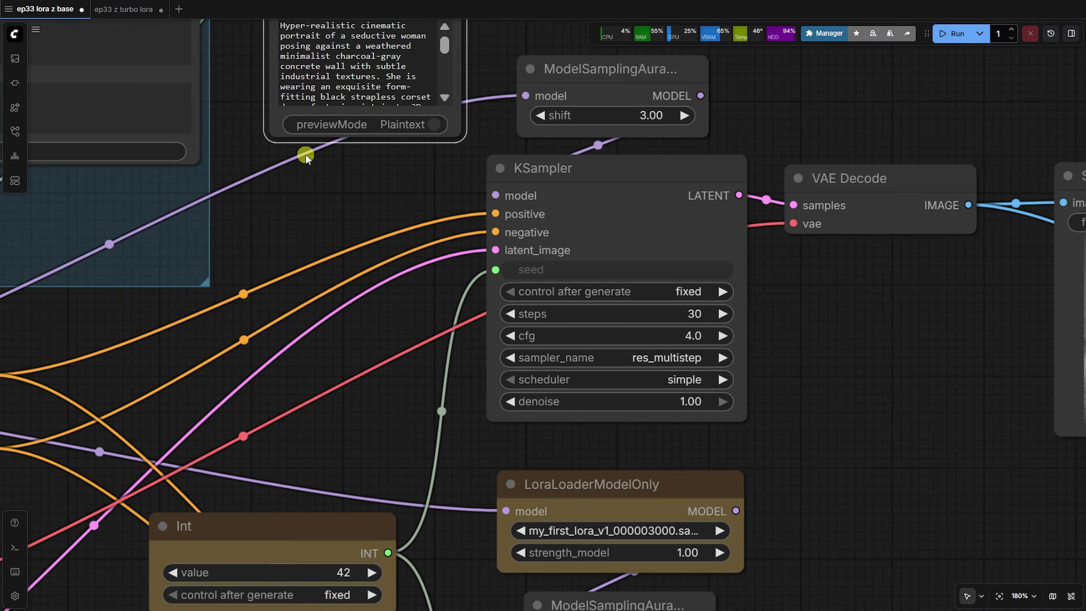
pyautogui.moveTo(773, 502); pyautogui.dragTo(749, 270)
pyautogui.click(584, 349)
pyautogui.write('0.5')
pyautogui.press('Return')
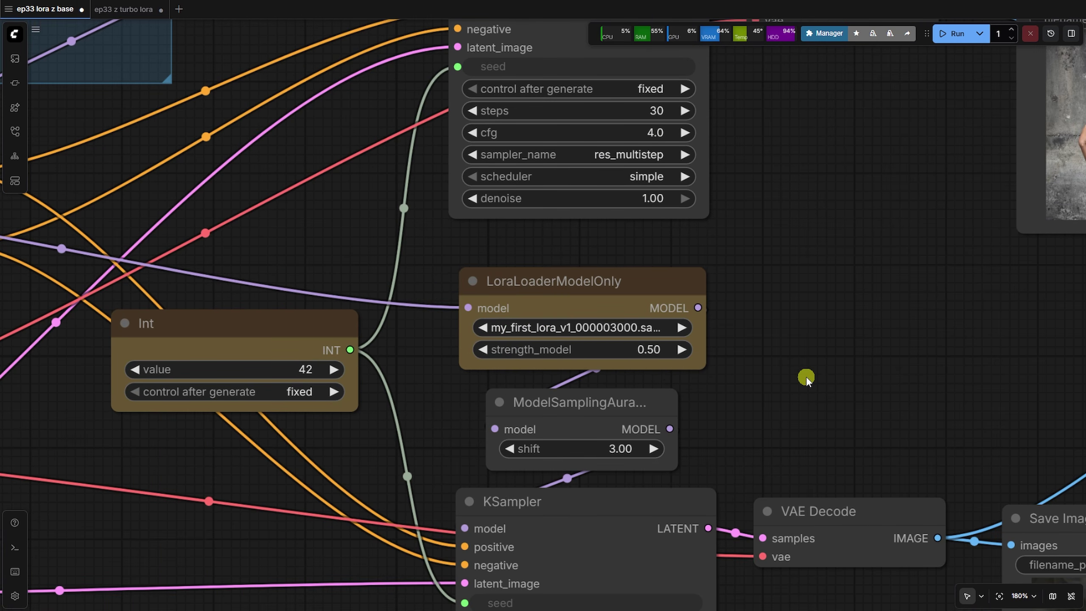
pyautogui.scroll(-5, 804, 377)
pyautogui.moveTo(800, 375); pyautogui.dragTo(598, 335)
pyautogui.click(947, 38)
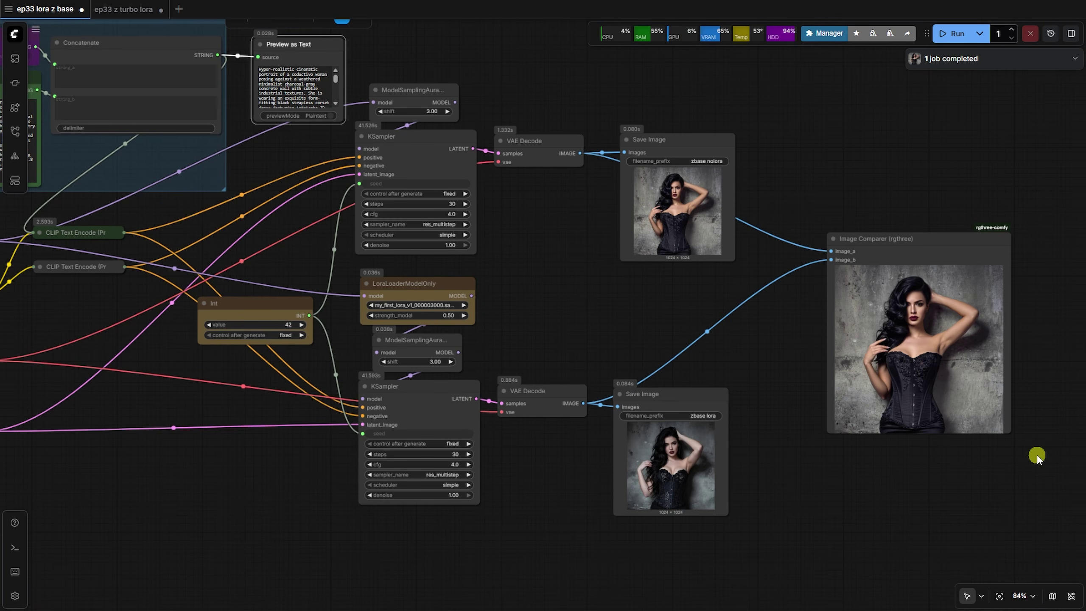
# Set the LoRA's strength_model back to 1.00 and re-enable the bypassed trigger-word String node
pyautogui.scroll(12, 1042, 342)
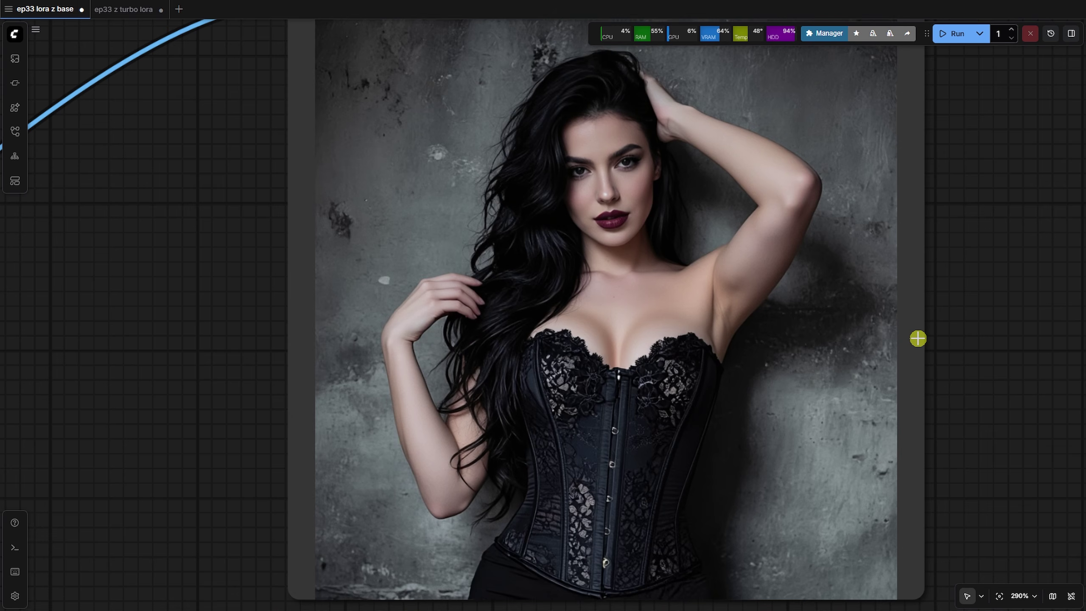
pyautogui.scroll(-7, 1055, 354)
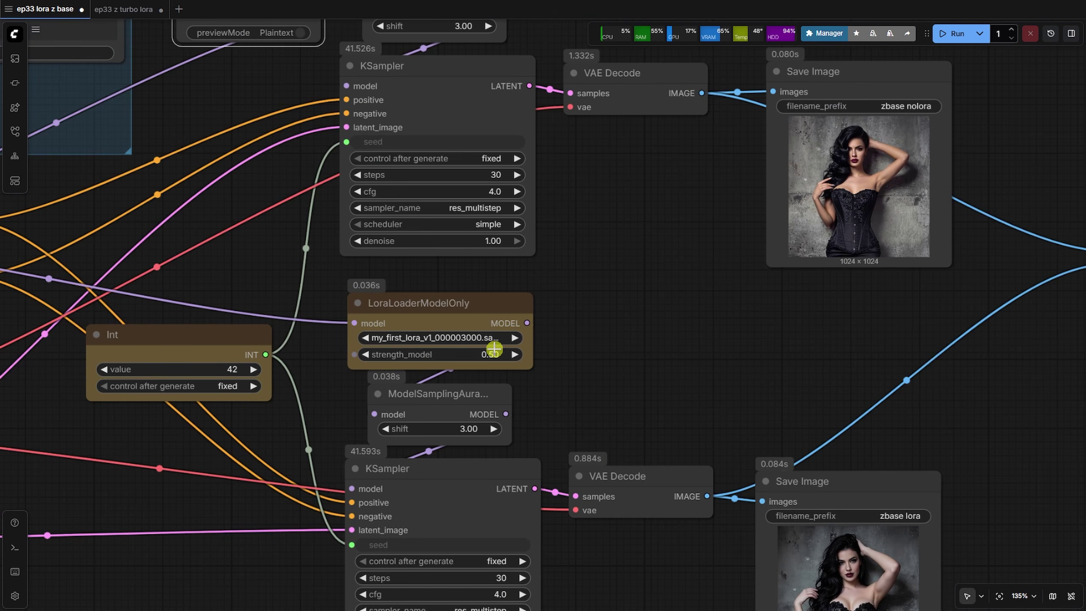
pyautogui.click(492, 354)
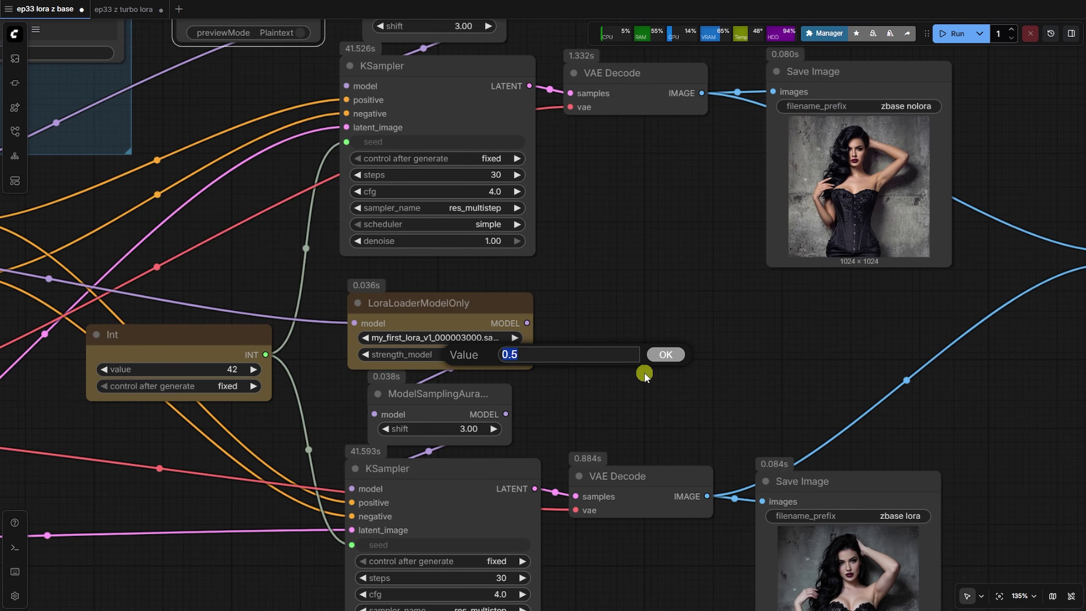
pyautogui.press('Return')
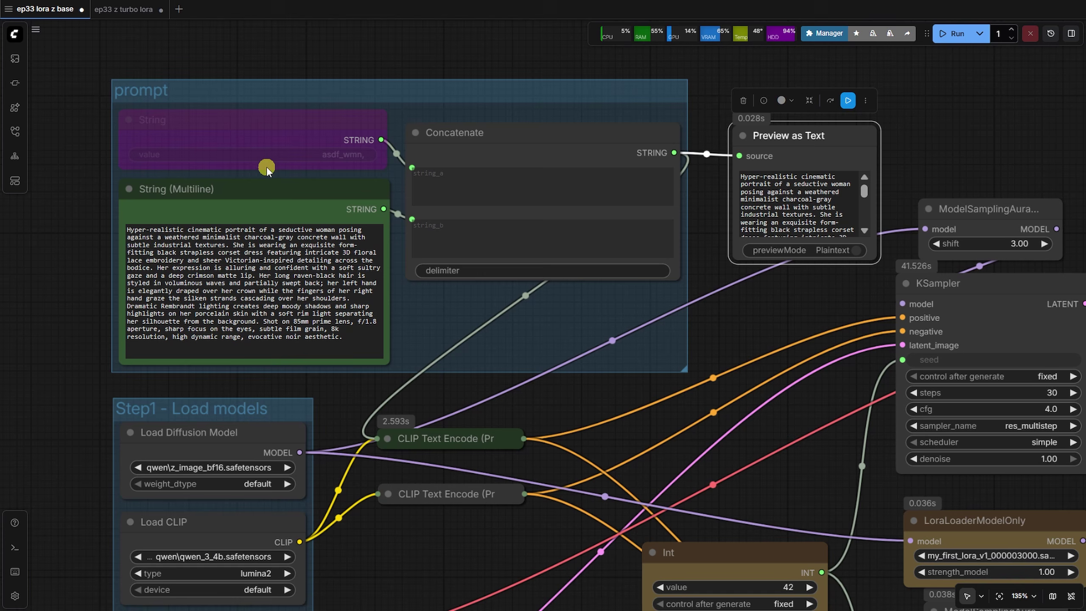
pyautogui.click(240, 139)
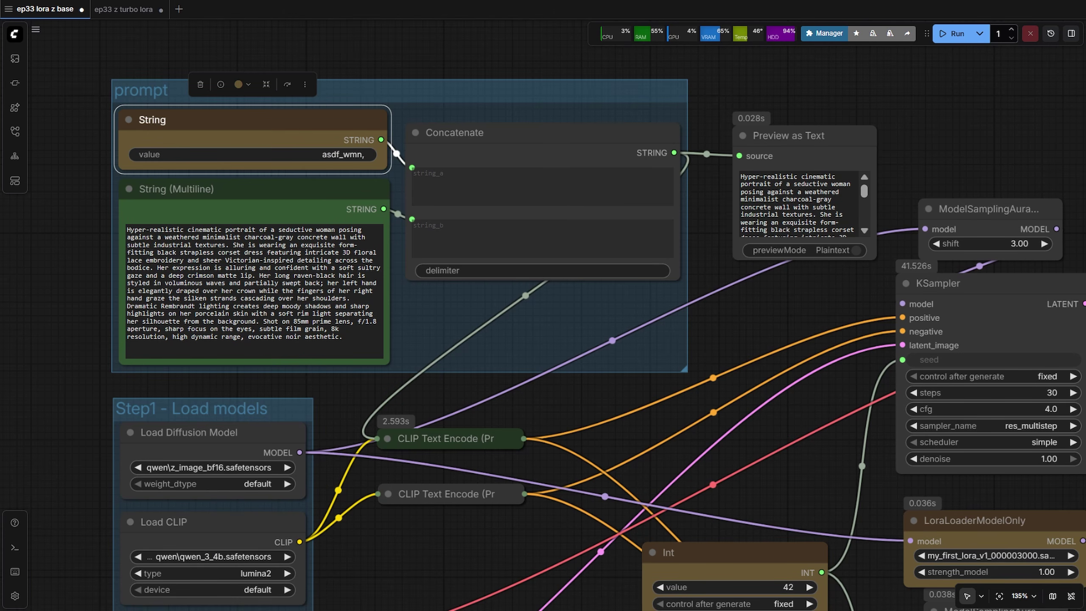
# Replace the multiline prompt with the full-body shot of the woman on a sleek glass balcony and refresh Preview as Text
pyautogui.click(239, 277)
pyautogui.hotkey('ctrl', 'a')
pyautogui.write('Hyper-realistic cinematic full-body shot of the woman standing on a sleek glass balcony. She is wearing a high-slit metallic emerald silk gown with a structured architectural neckline. Her expression is enigmatic, glancing over her shoulder at the camera. Her raven-black hair is styled in a sleek, wet-look high ponytail. Vivid cyan and magenta neon lights reflect off her skin, balanced by a warm golden backlight. Cinematic bokeh, raindrops on glass, shot on 35mm wide-angle, f/2.8, hyper-detailed textures, cyberpunk noir aesthetic.')
pyautogui.hotkey('ctrl', 'Return')
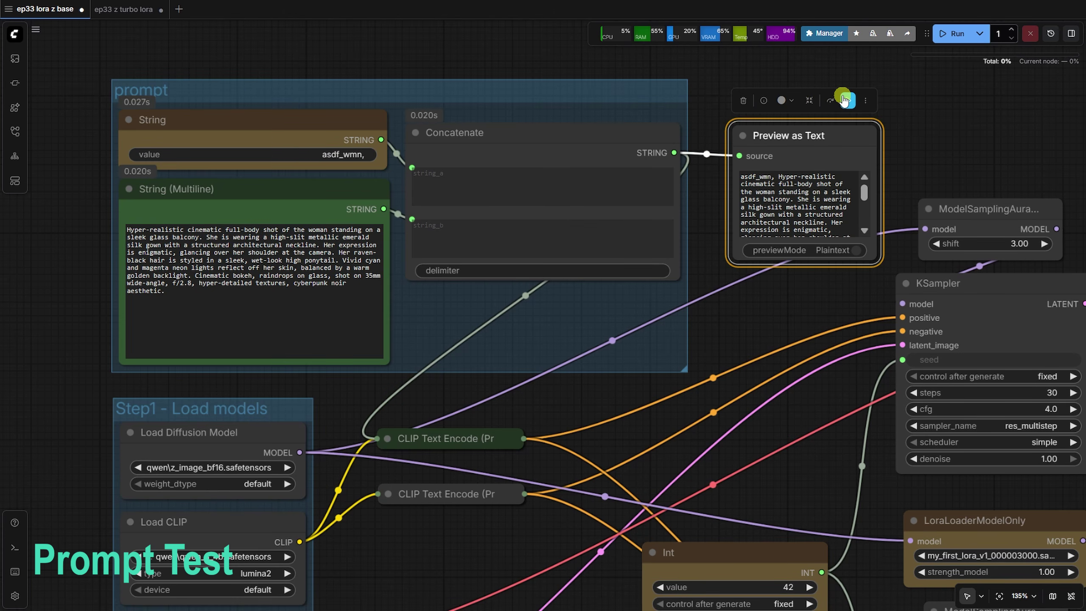
# Run the workflow with the glass balcony prompt and compare both resulting images in the Image Comparer
pyautogui.moveTo(1006, 153); pyautogui.dragTo(319, 65)
pyautogui.scroll(-4, 319, 65)
pyautogui.click(955, 34)
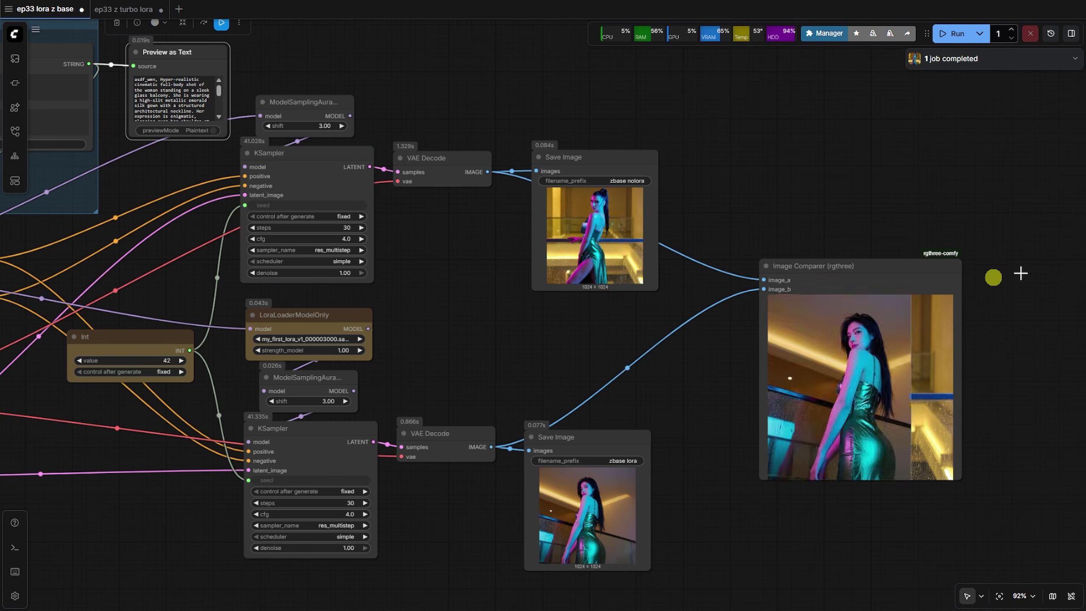
pyautogui.scroll(10, 971, 375)
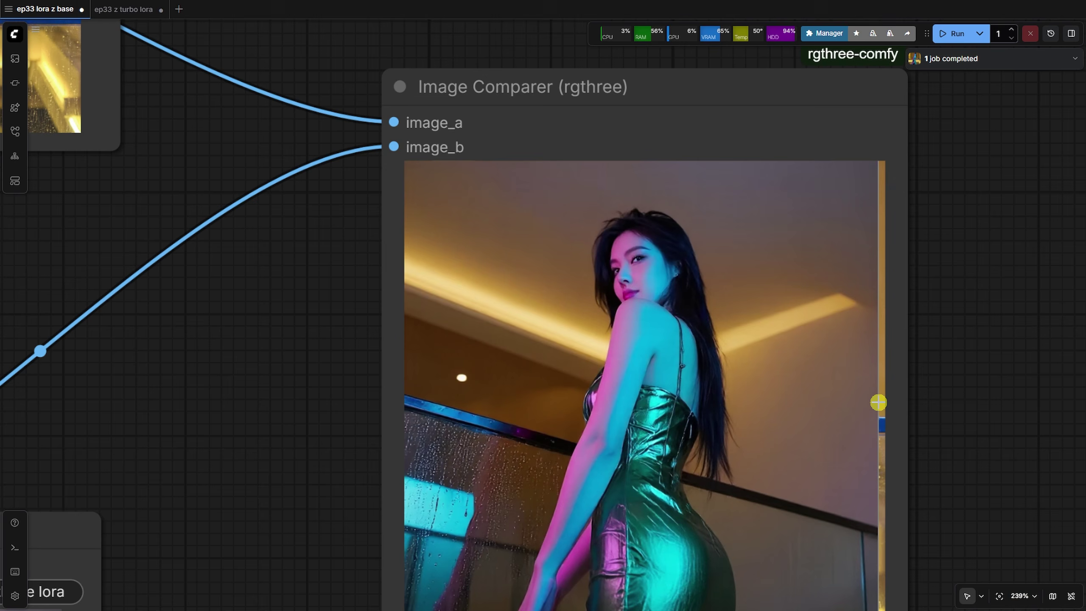
pyautogui.scroll(-3, 877, 395)
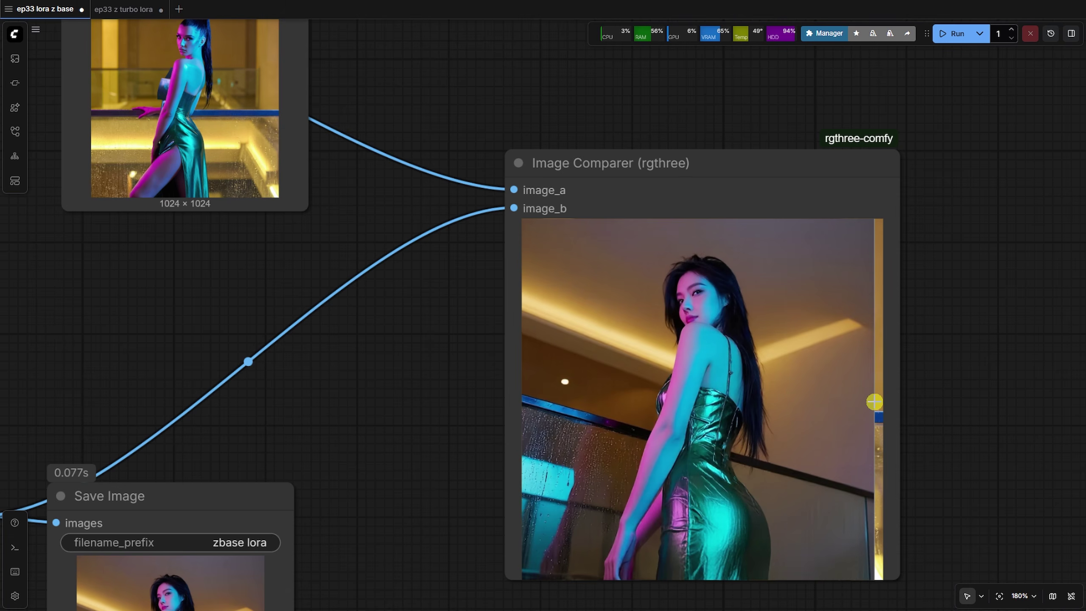
pyautogui.scroll(-6, 1017, 415)
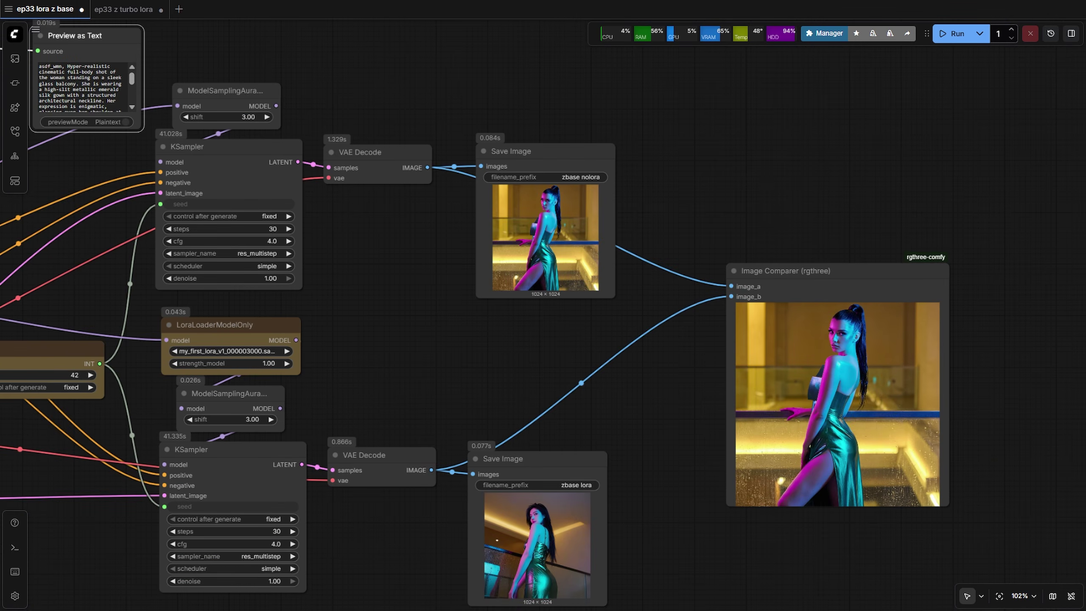
# Replace the multiline prompt with the lifestyle portrait of the woman leaning against a weathered terracotta balustrade and refresh Preview as Text
pyautogui.moveTo(342, 309); pyautogui.dragTo(760, 385)
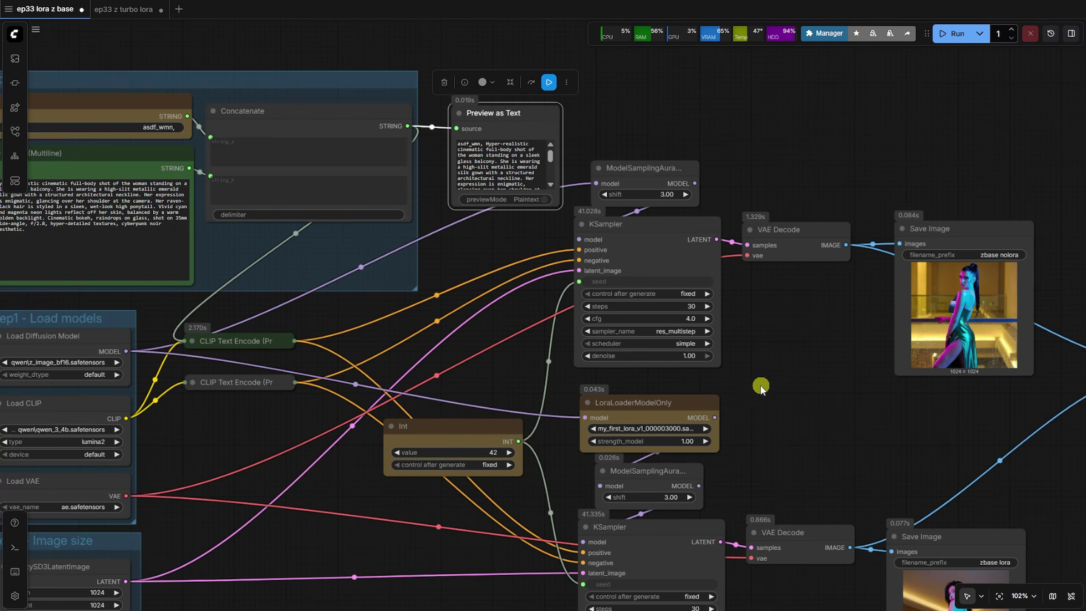
pyautogui.scroll(3, 760, 386)
pyautogui.moveTo(129, 337); pyautogui.dragTo(568, 339)
pyautogui.click(476, 291)
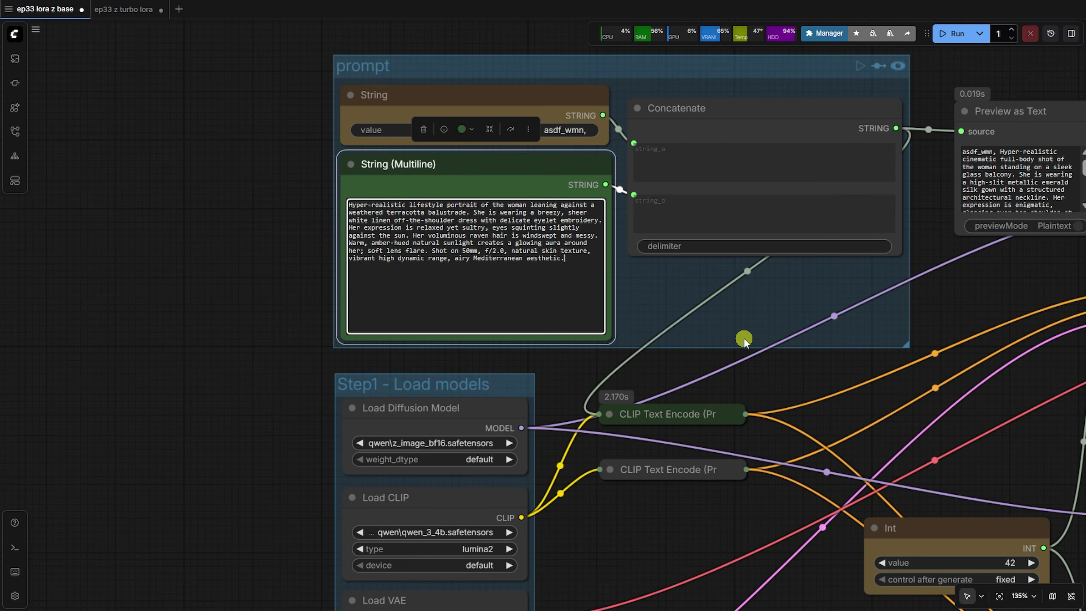
pyautogui.moveTo(981, 296); pyautogui.dragTo(400, 288)
pyautogui.click(476, 118)
pyautogui.click(484, 68)
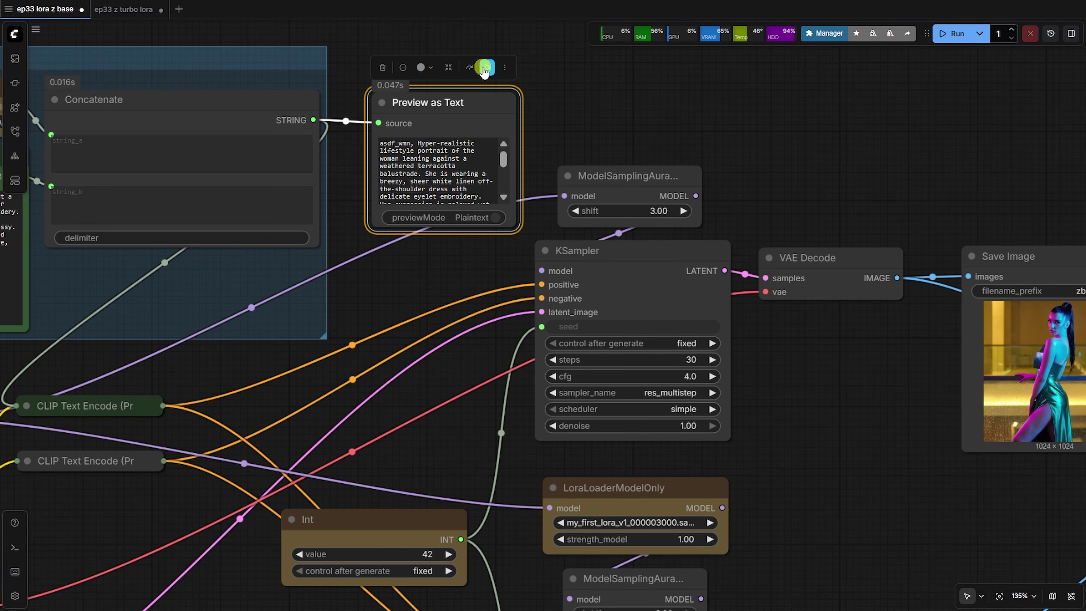
# Run the workflow with the terracotta balustrade prompt and compare the images generated with and without the LoRA
pyautogui.scroll(-4, 752, 92)
pyautogui.moveTo(798, 367); pyautogui.dragTo(517, 322)
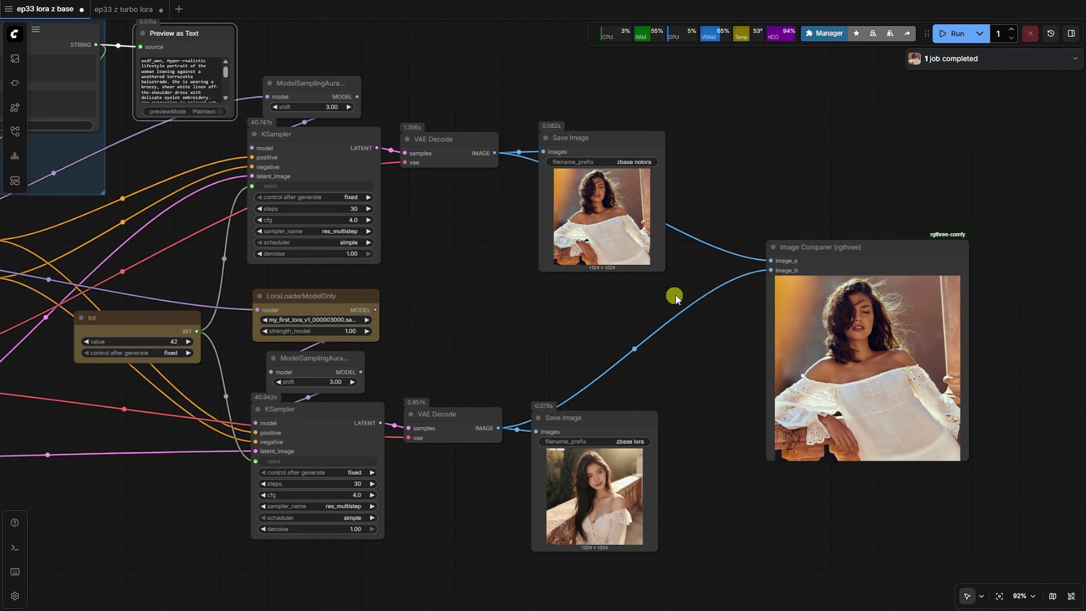
pyautogui.scroll(10, 807, 209)
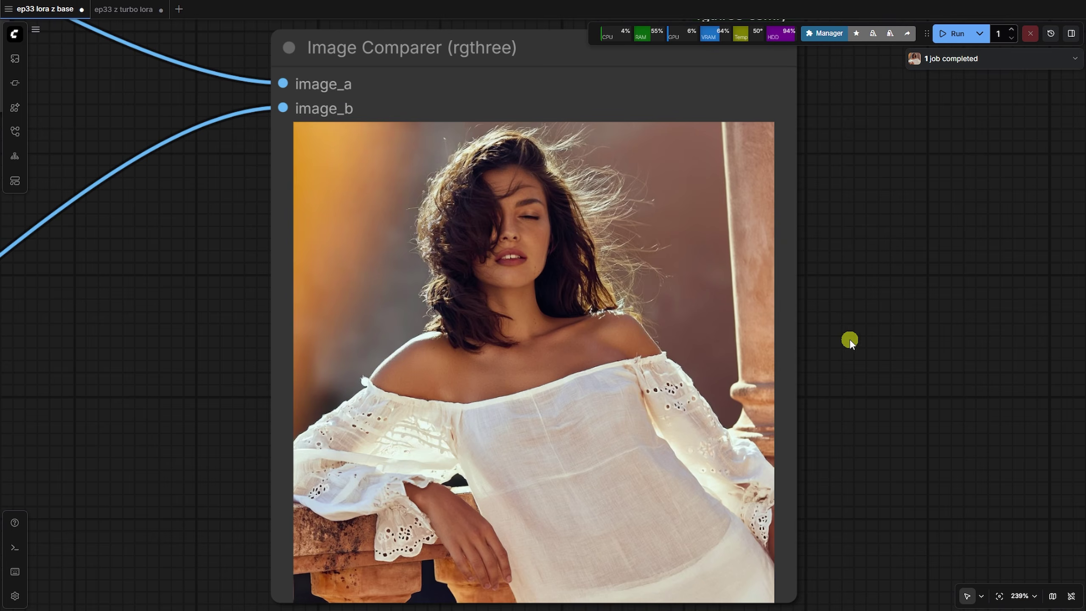
pyautogui.scroll(-2, 788, 339)
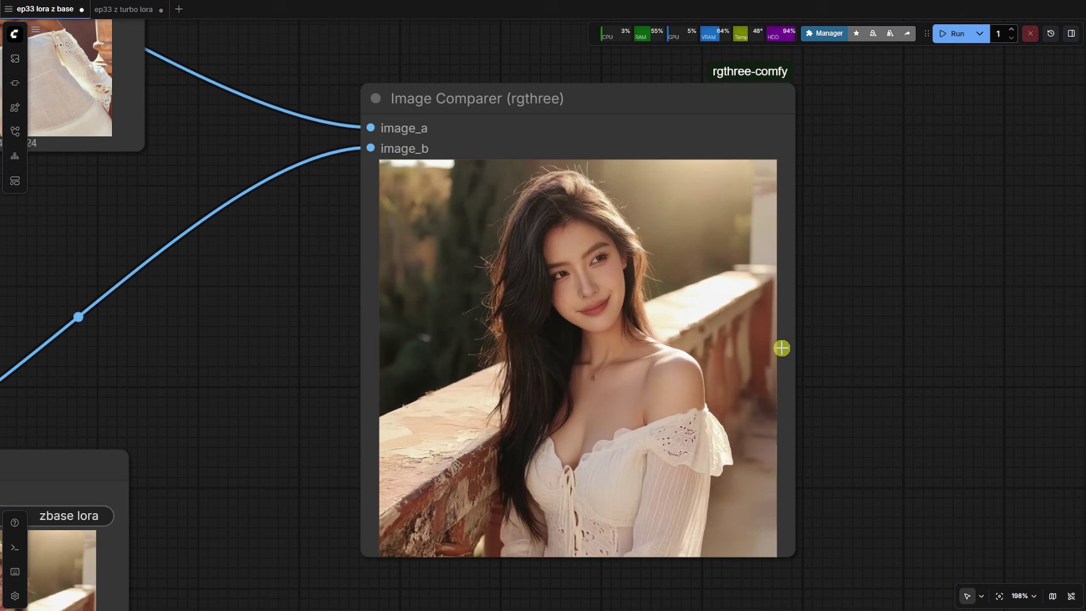
pyautogui.scroll(-8, 878, 362)
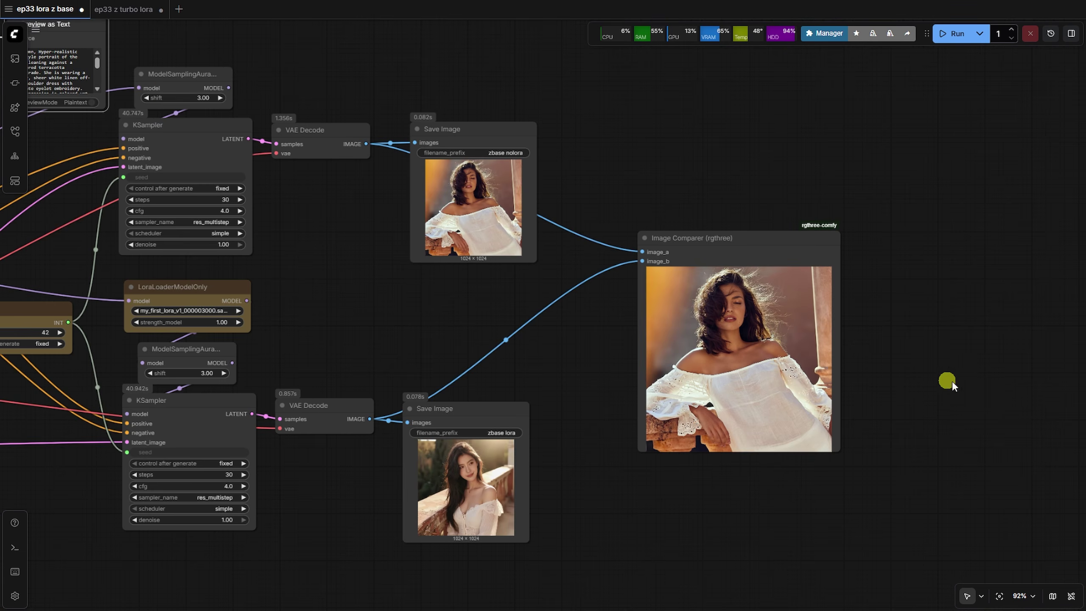
pyautogui.scroll(-5, 543, 393)
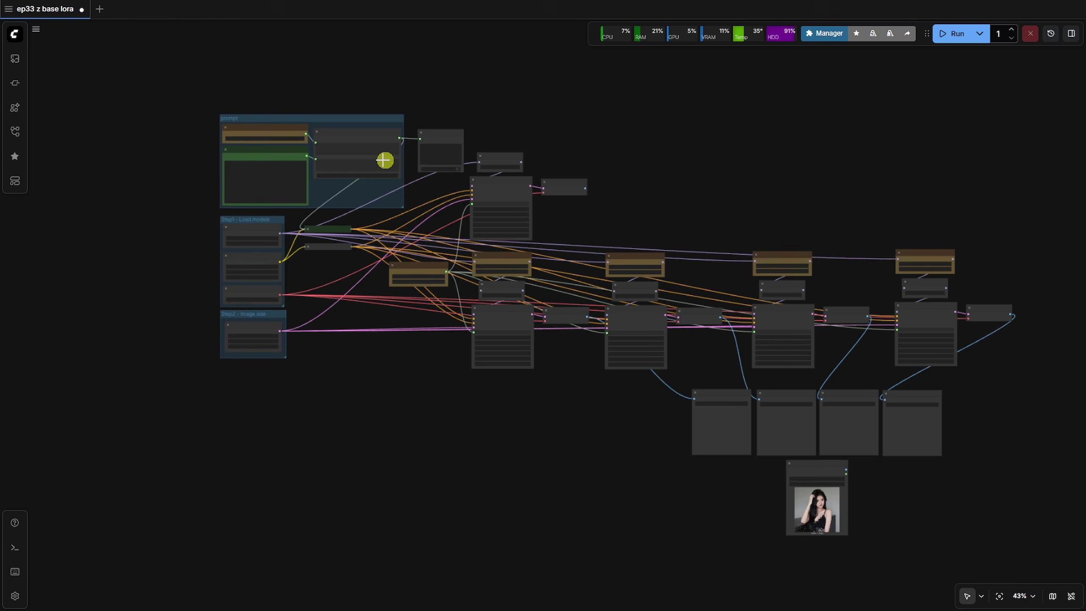
# Examine the four LoraLoaderModelOnly nodes in the ep33 z base lora workflow, which load the 750, 1500, 2250 and 3000 step checkpoints
pyautogui.scroll(5, 367, 212)
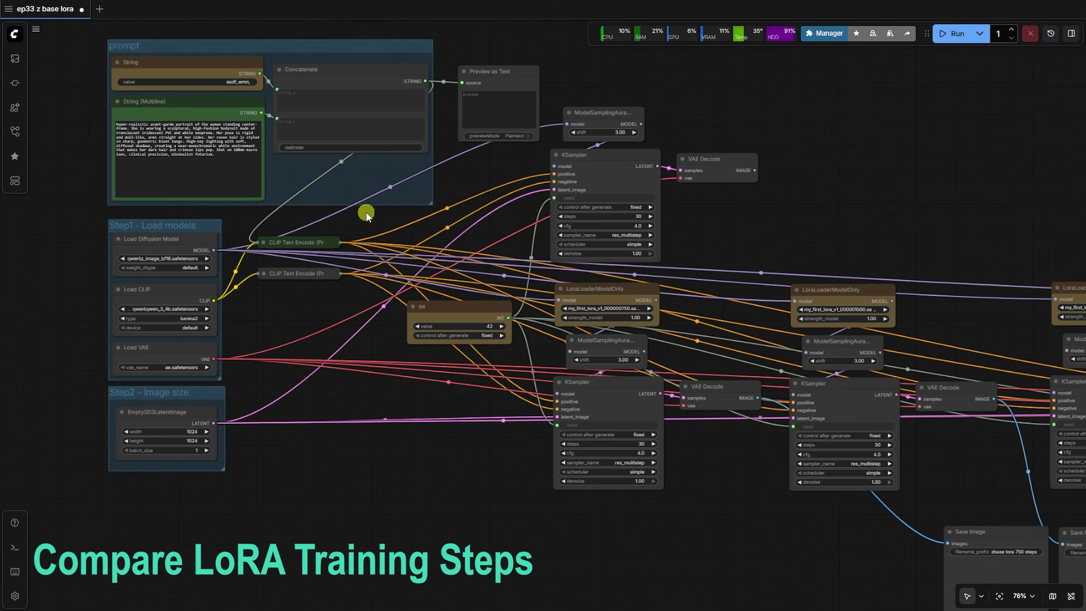
pyautogui.scroll(2, 367, 213)
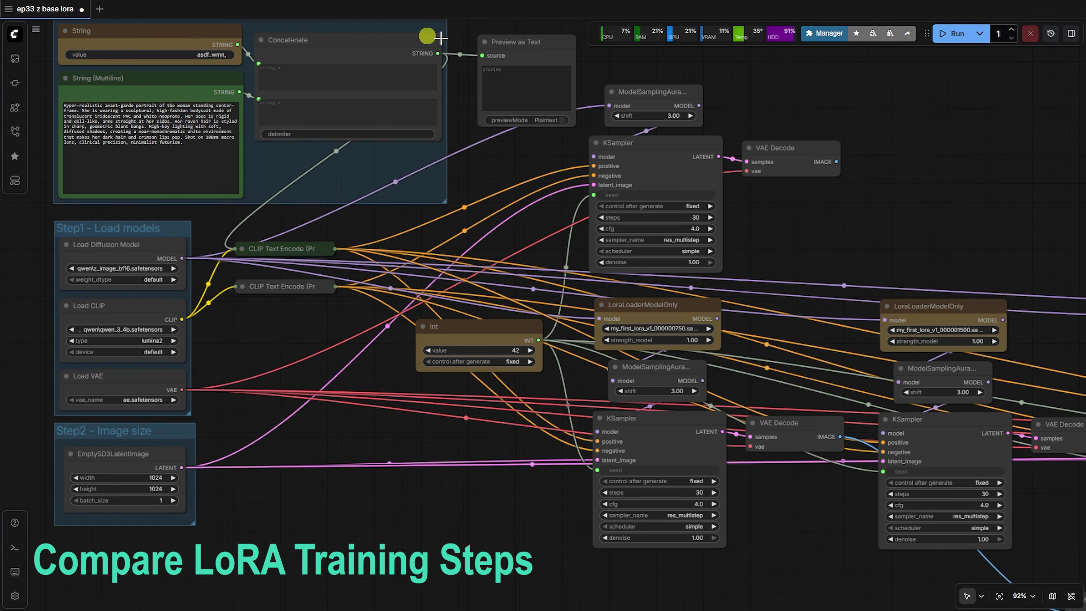
pyautogui.click(638, 310)
pyautogui.moveTo(867, 245); pyautogui.dragTo(762, 245)
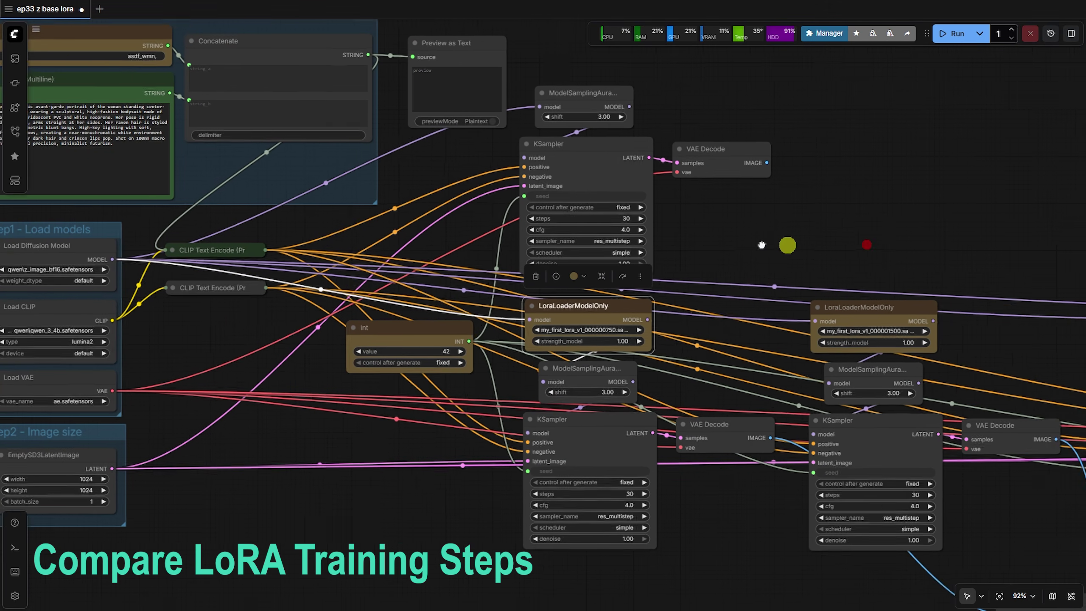
pyautogui.hscroll(7, 762, 245)
pyautogui.click(612, 312)
pyautogui.hscroll(4, 775, 344)
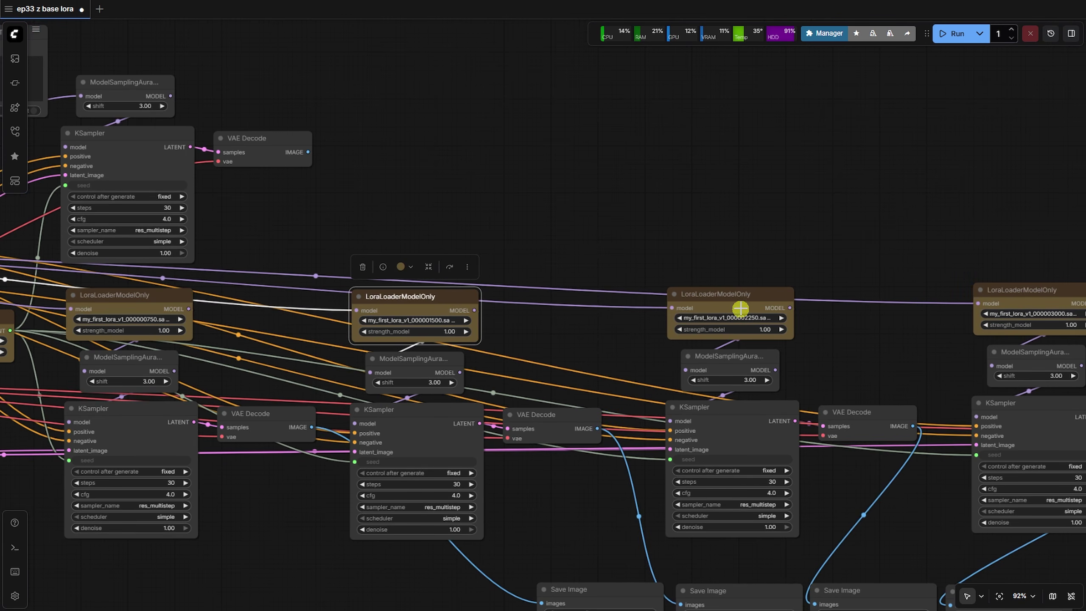
pyautogui.click(752, 309)
pyautogui.click(1046, 300)
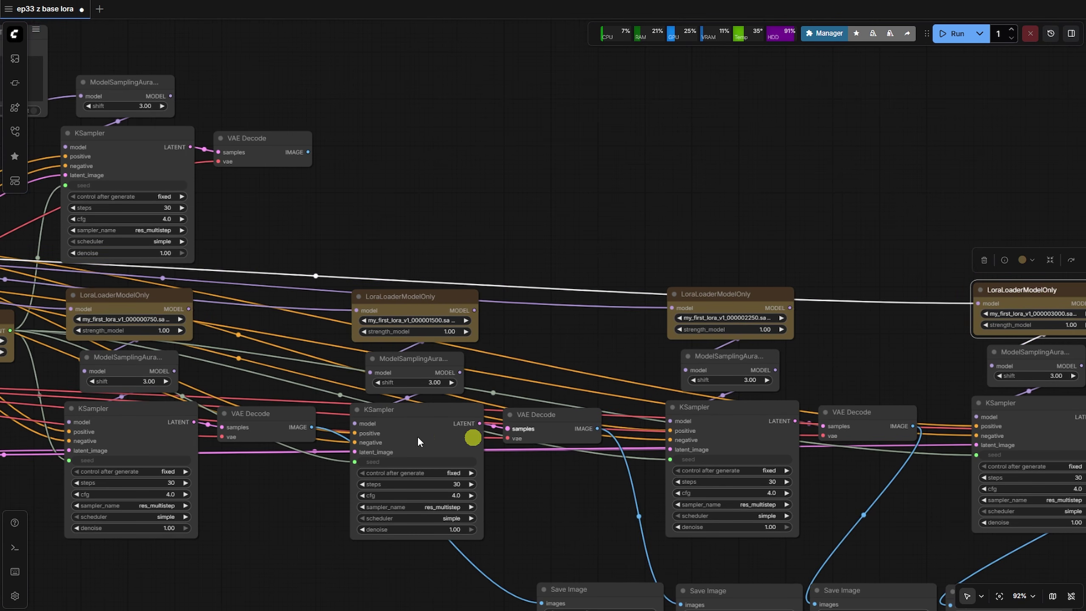
# Trace each checkpoint branch through its KSampler and VAE Decode to its Save Image node, checking the filename prefixes and the reference Load Image node
pyautogui.click(299, 417)
pyautogui.click(534, 417)
pyautogui.click(851, 418)
pyautogui.hscroll(5, 898, 472)
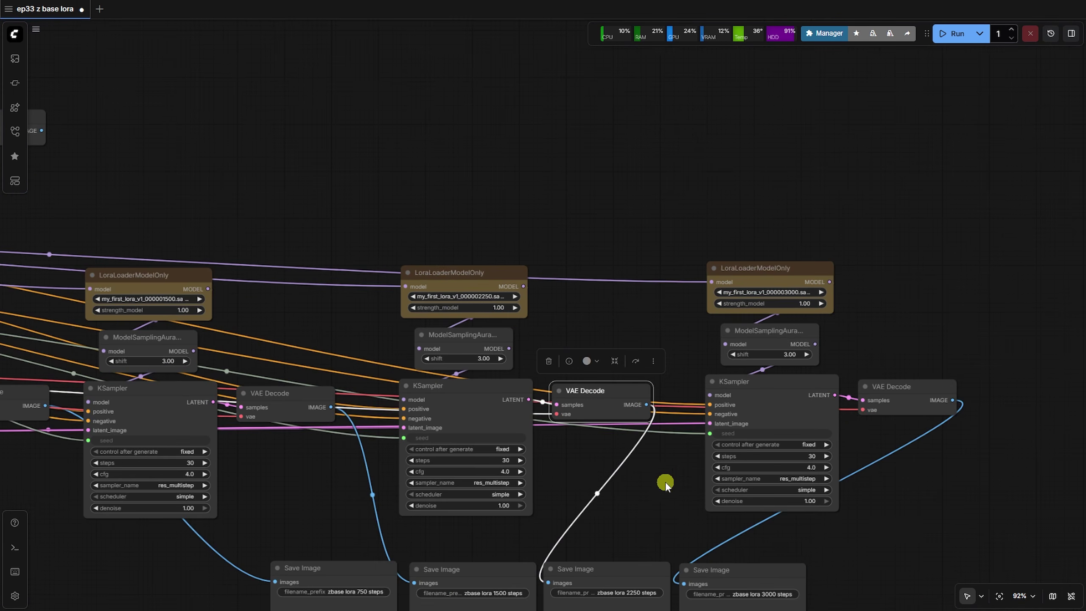
pyautogui.click(814, 382)
pyautogui.moveTo(621, 539); pyautogui.dragTo(650, 238)
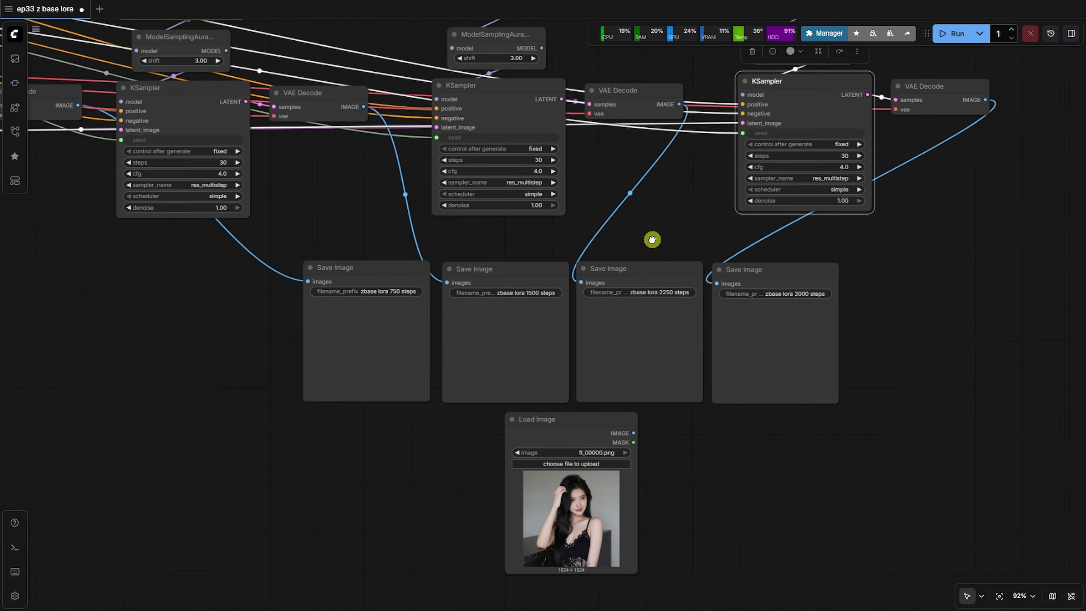
pyautogui.scroll(5, 628, 335)
pyautogui.click(240, 287)
pyautogui.click(417, 290)
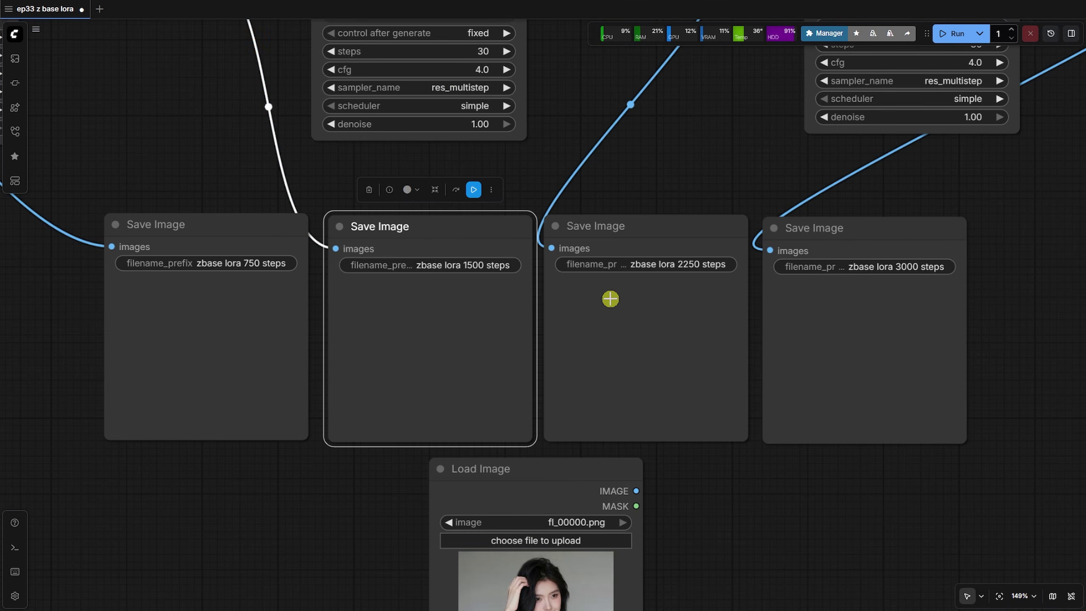
pyautogui.click(641, 298)
pyautogui.click(803, 313)
pyautogui.moveTo(826, 493); pyautogui.dragTo(826, 351)
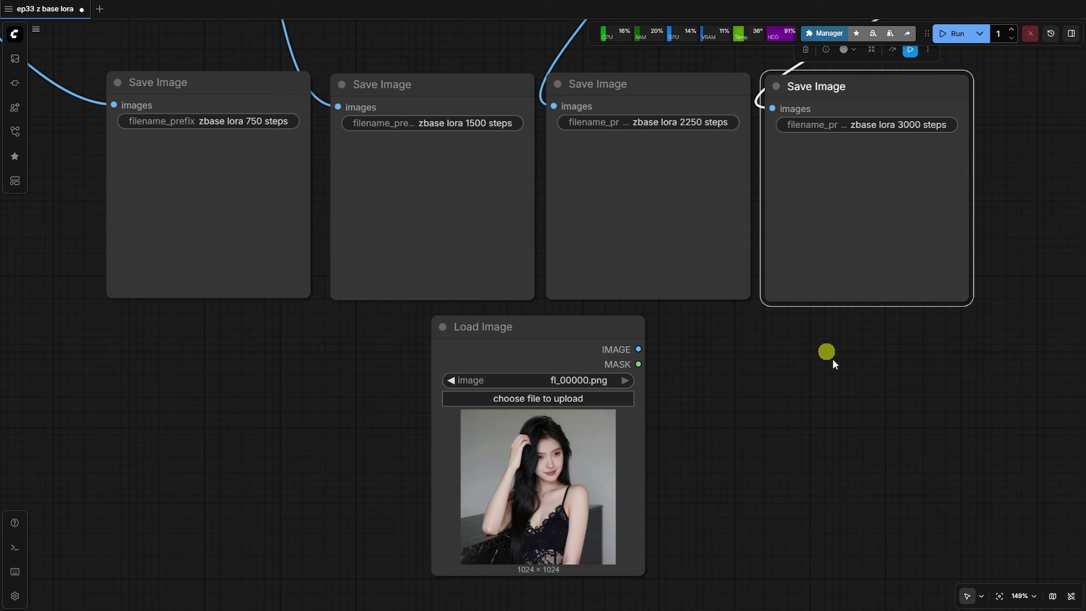
# Run the checkpoint comparison workflow and compare the four Save Image results with the fl_00000.png reference photo
pyautogui.click(956, 34)
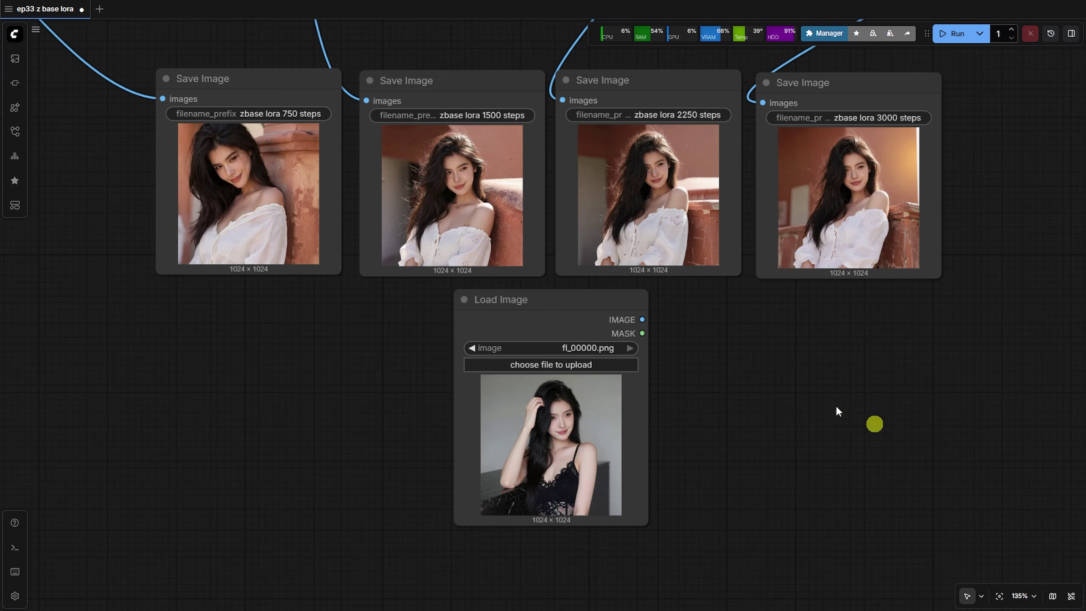
pyautogui.scroll(2, 691, 350)
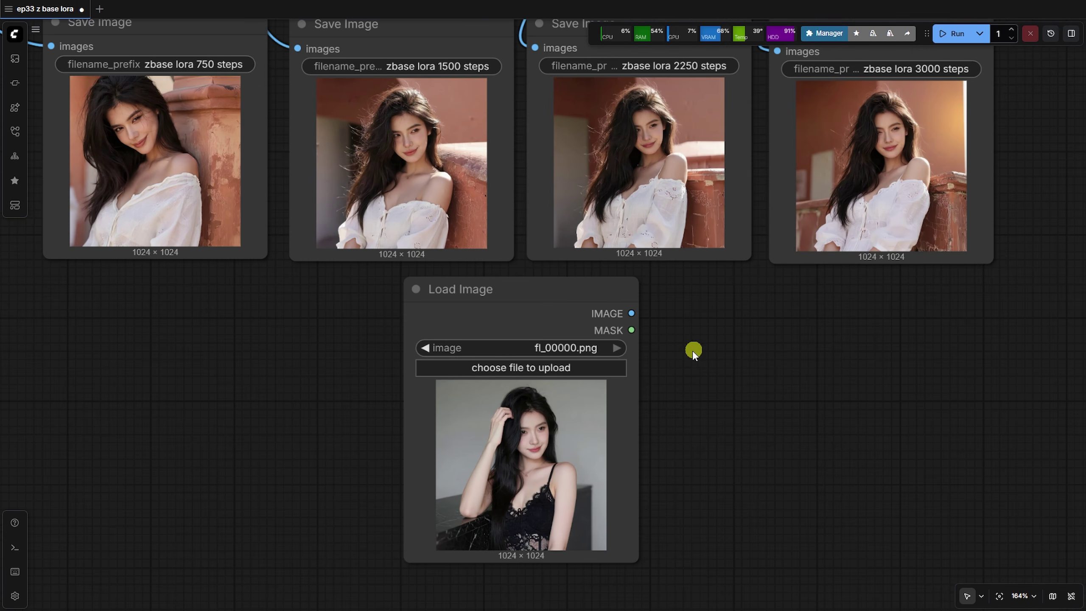
pyautogui.moveTo(688, 356); pyautogui.dragTo(710, 390)
pyautogui.click(591, 473)
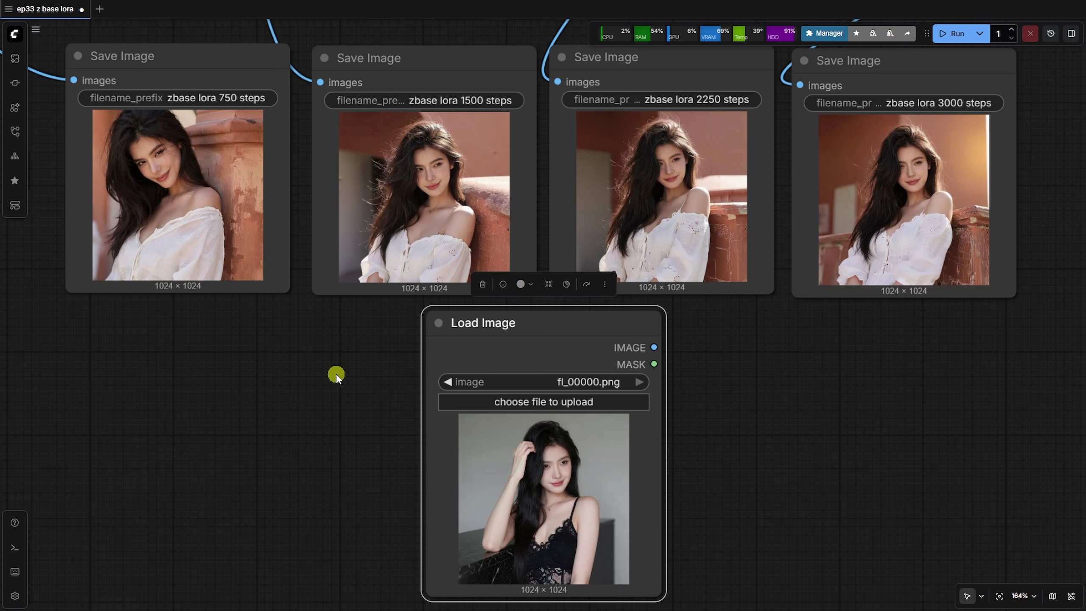
# Place the fl_00000.png reference between the 1500 and 2250 step results and compare the faces across the terracotta-wall images
pyautogui.click(187, 153)
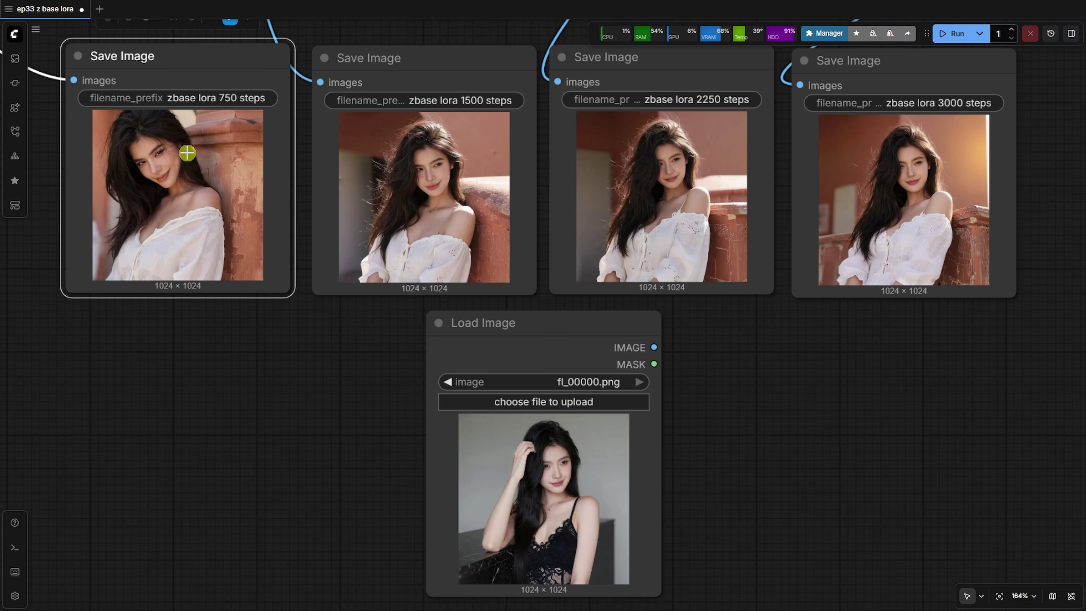
pyautogui.scroll(1, 186, 153)
pyautogui.click(376, 179)
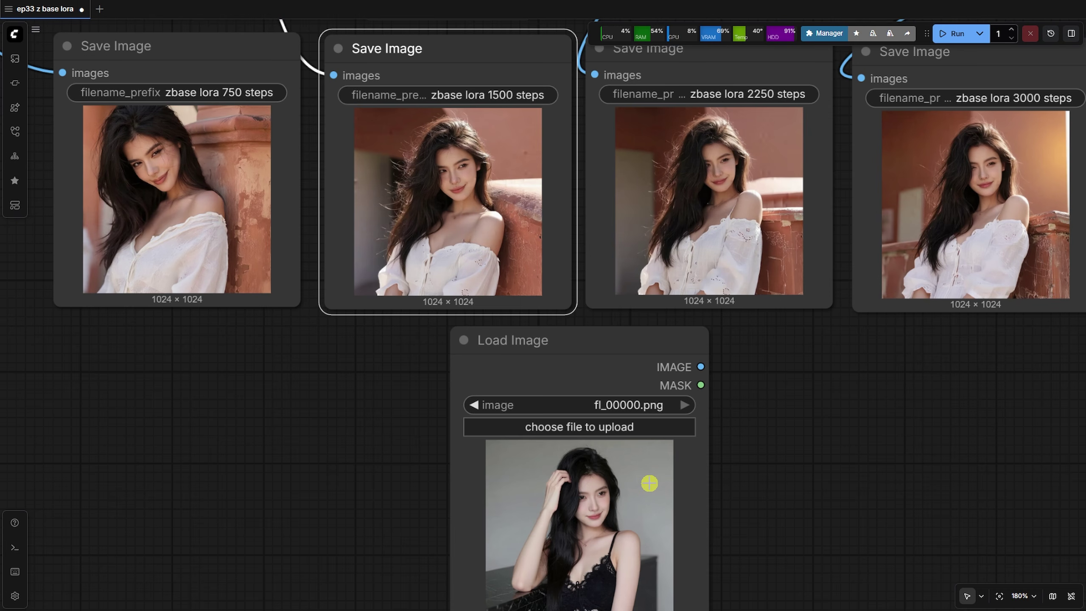
pyautogui.click(729, 263)
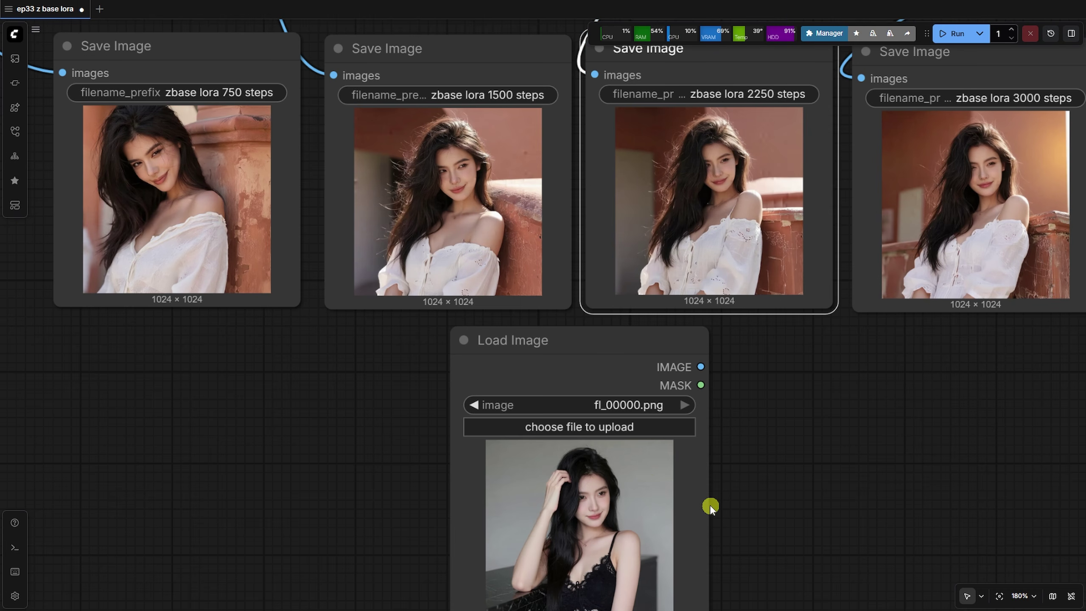
pyautogui.moveTo(710, 507); pyautogui.dragTo(703, 169)
pyautogui.scroll(7, 672, 162)
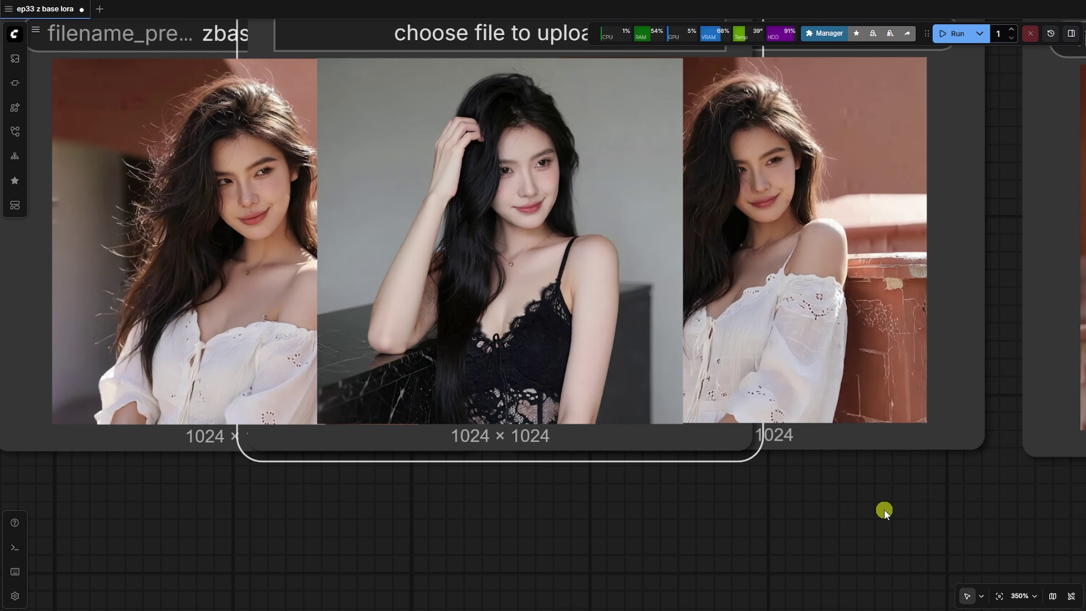
pyautogui.moveTo(885, 510); pyautogui.dragTo(541, 532)
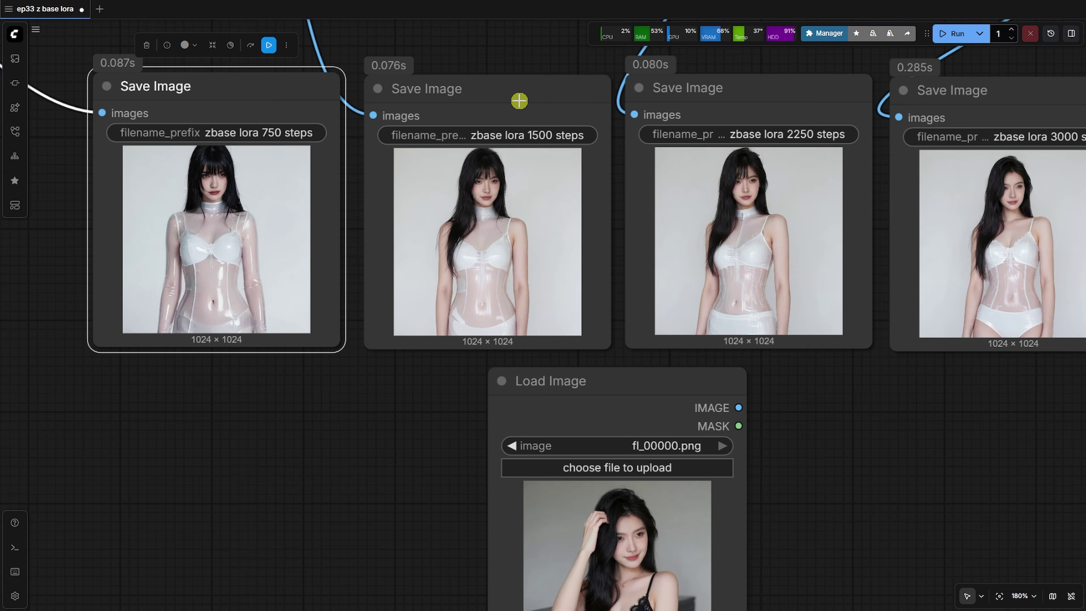
# Review the four new checkpoint results, placing the fl_00000.png reference between the 750 and 1500 step images to compare the faces
pyautogui.click(517, 99)
pyautogui.click(744, 99)
pyautogui.click(1027, 109)
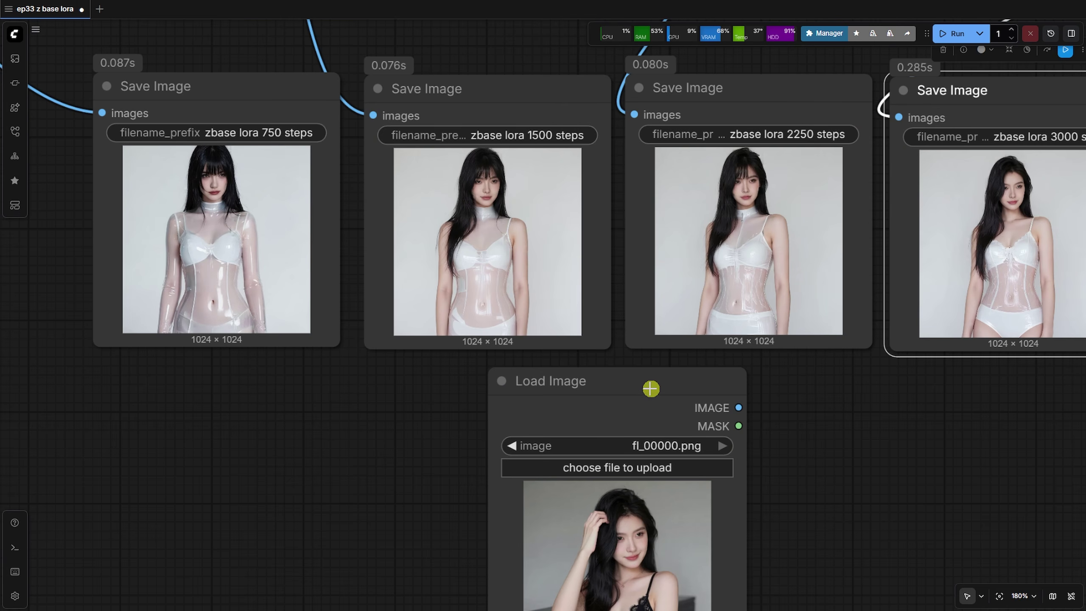
pyautogui.moveTo(650, 385); pyautogui.dragTo(397, 71)
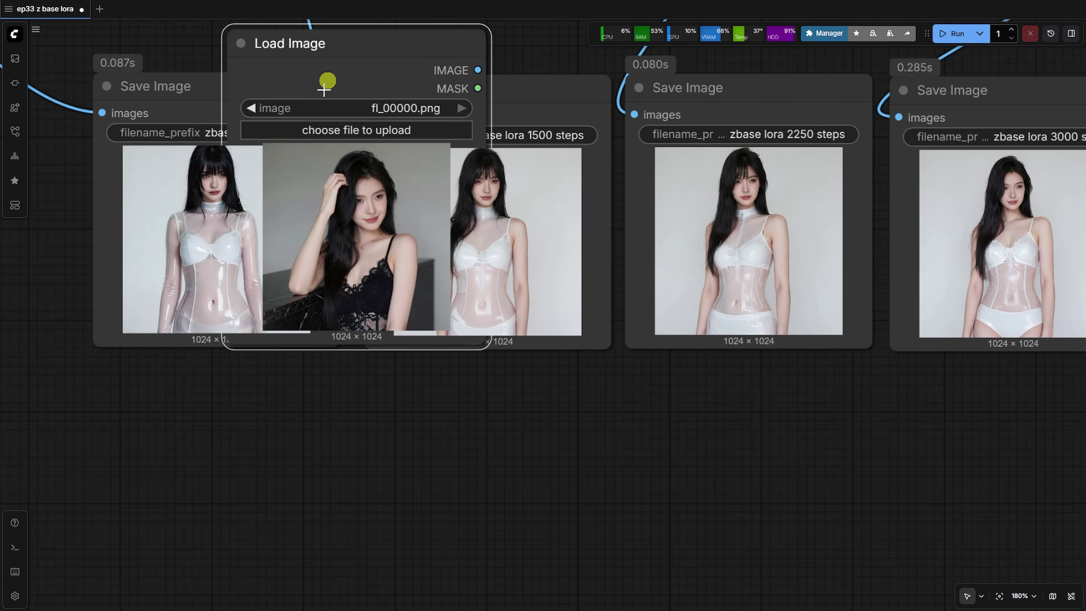
pyautogui.scroll(4, 353, 210)
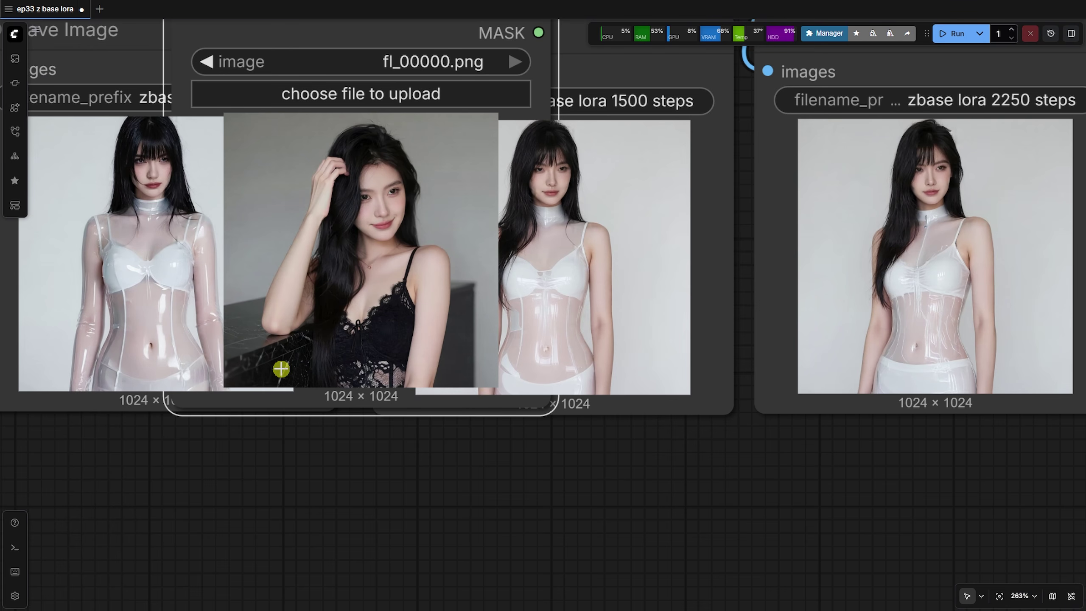
pyautogui.scroll(-2, 282, 370)
# Move the fl_00000.png reference between the 1500 and 2250 step images and compare the faces up close
pyautogui.moveTo(342, 83); pyautogui.dragTo(667, 81)
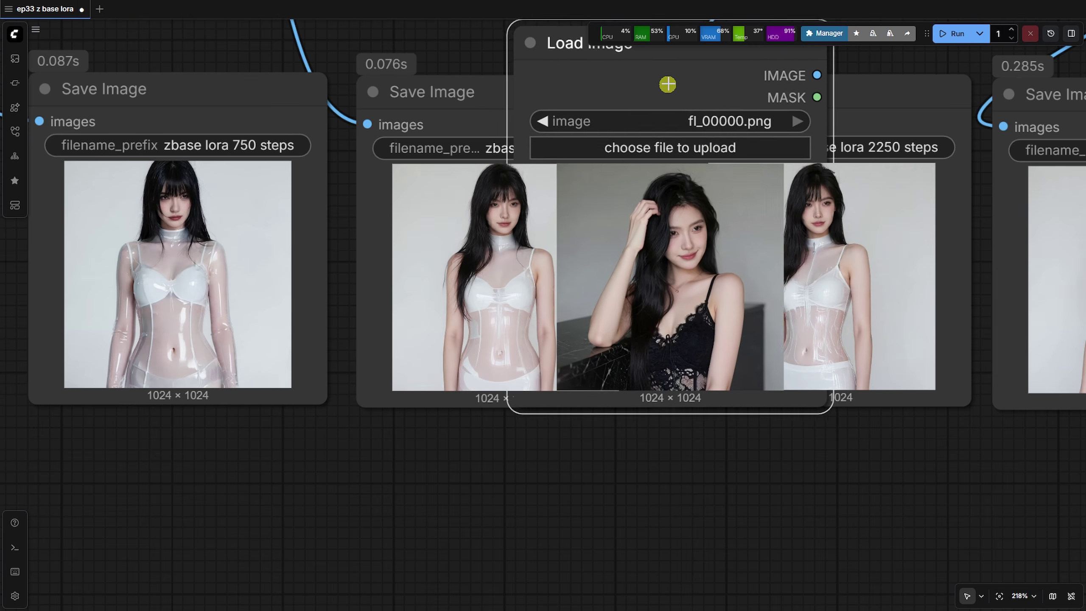
pyautogui.scroll(5, 792, 242)
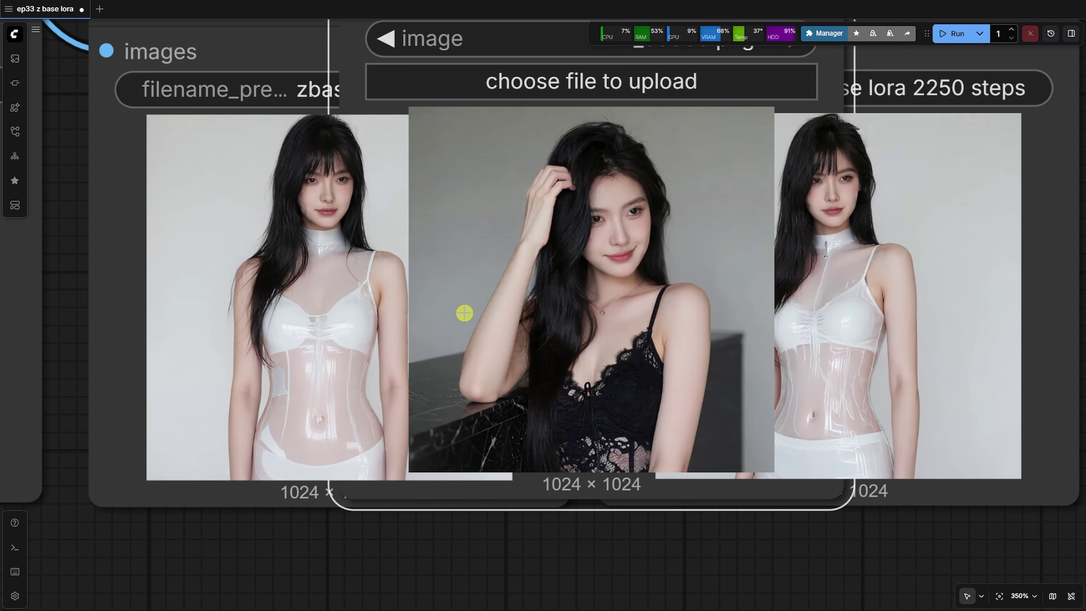
pyautogui.scroll(-5, 465, 312)
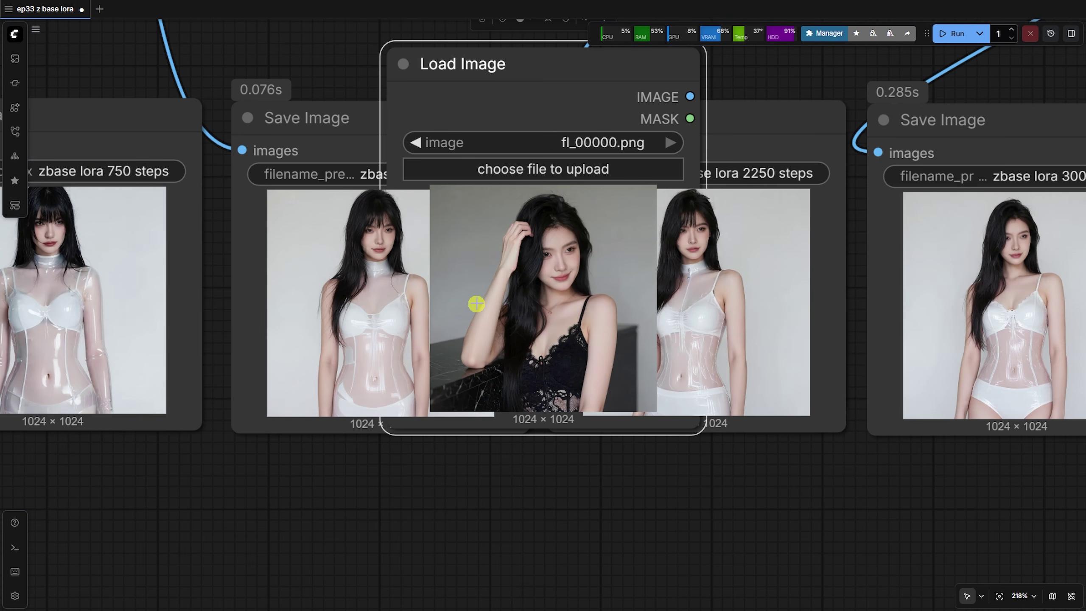
# Compare the fl_00000.png reference with the 2250 and 3000 step images side by side, and move it back below the results
pyautogui.moveTo(490, 305); pyautogui.dragTo(805, 308)
pyautogui.moveTo(929, 504); pyautogui.dragTo(763, 514)
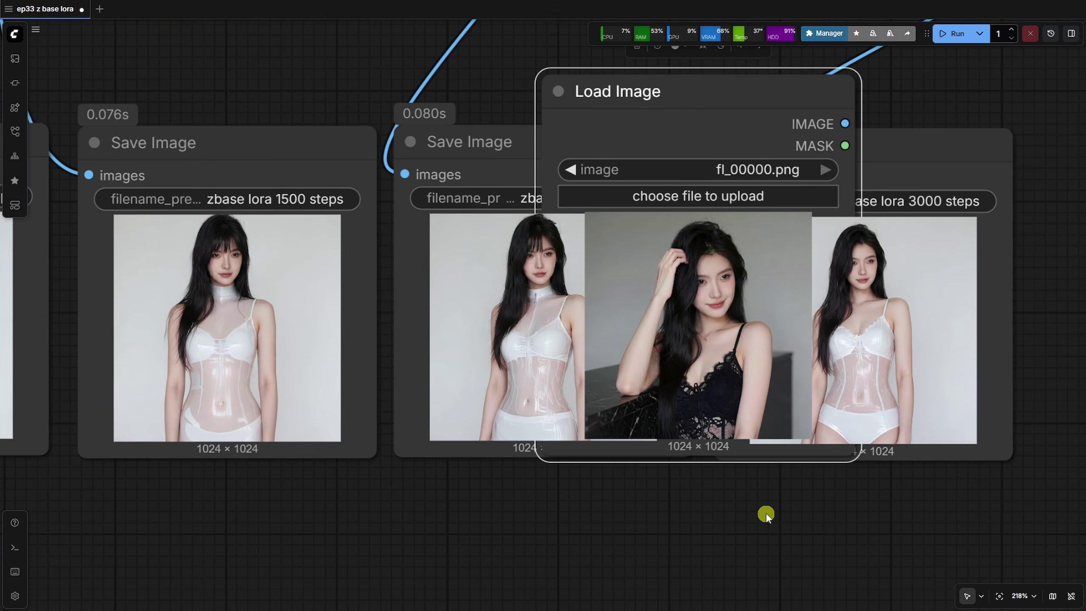
pyautogui.scroll(2, 763, 514)
pyautogui.moveTo(745, 378)
pyautogui.mouseDown()
pyautogui.moveTo(758, 375)
pyautogui.moveTo(749, 375)
pyautogui.mouseUp()
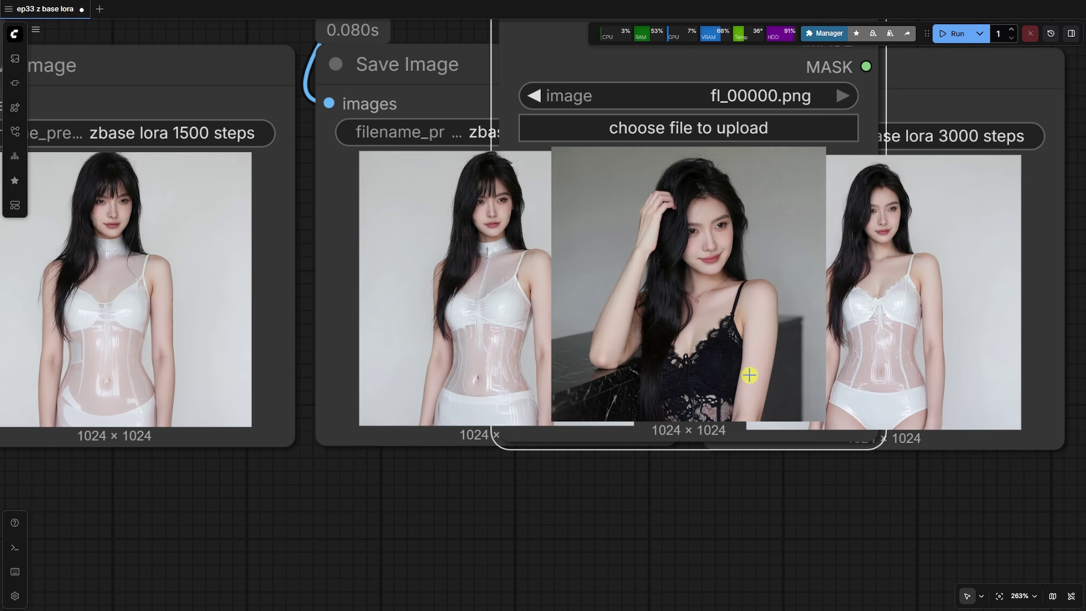
pyautogui.scroll(5, 864, 214)
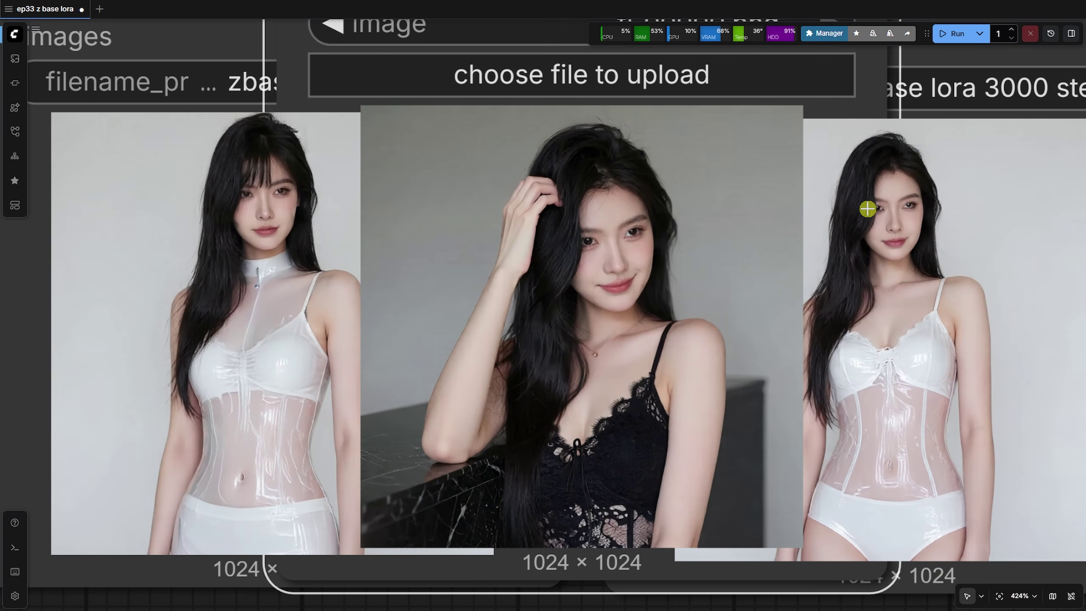
pyautogui.scroll(2, 867, 209)
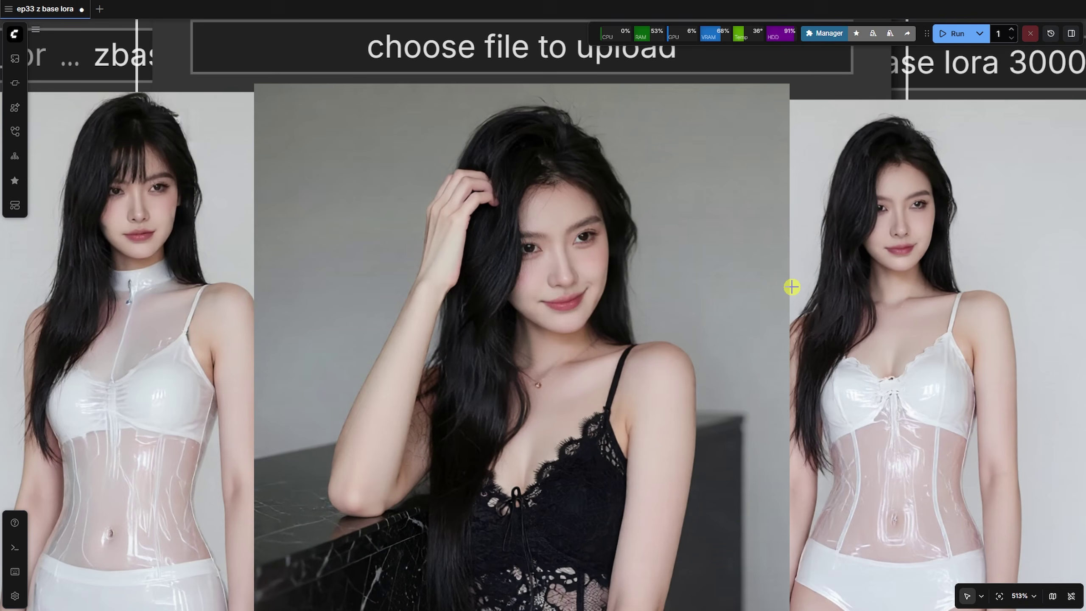
pyautogui.scroll(-5, 792, 288)
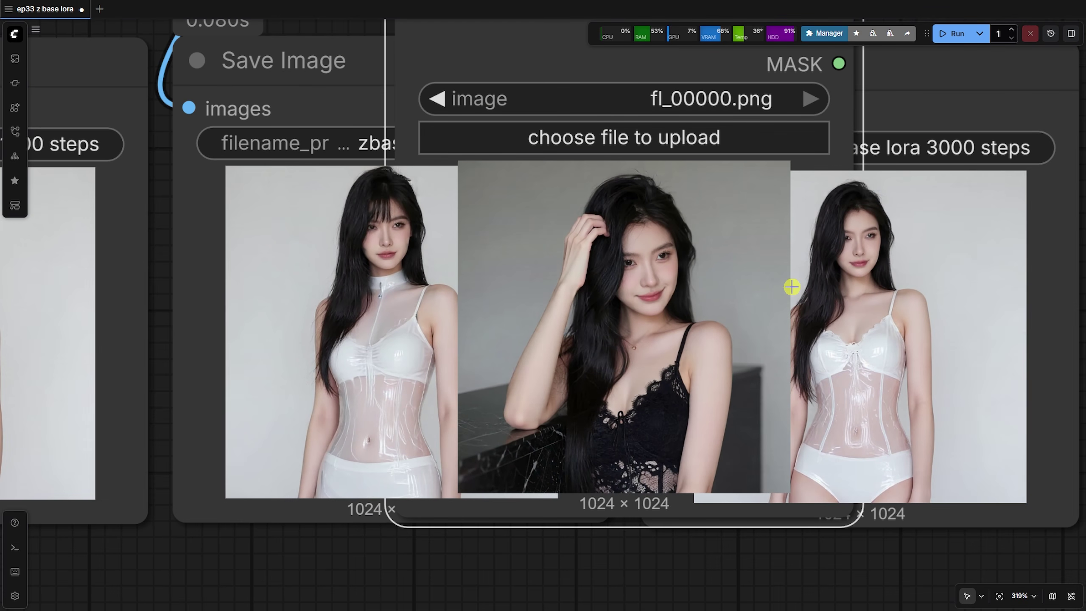
pyautogui.scroll(-7, 792, 288)
pyautogui.moveTo(738, 257); pyautogui.dragTo(725, 473)
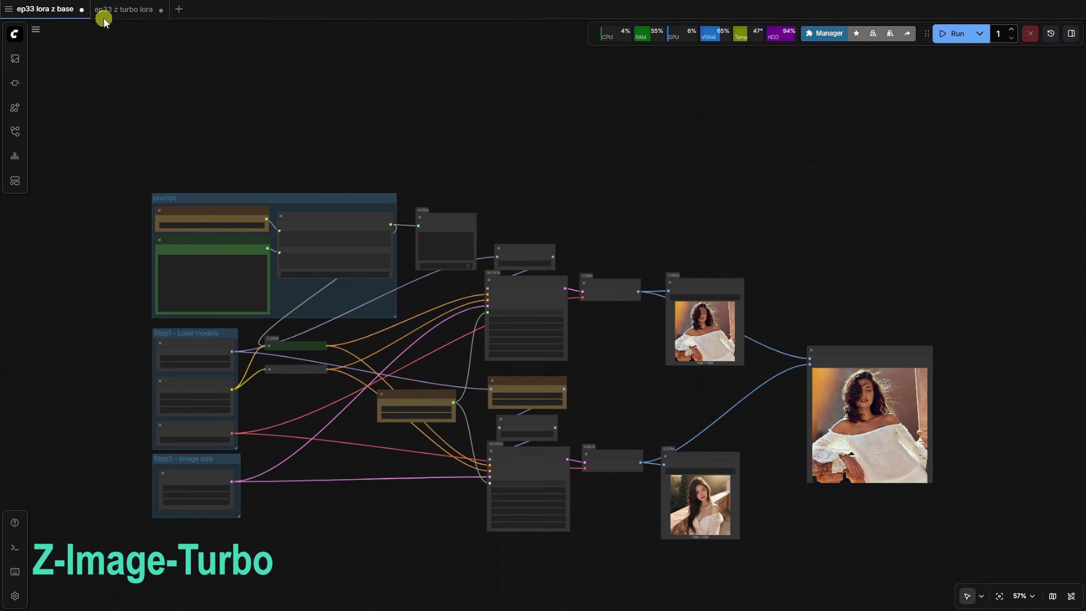
# Switch to the ep33 z turbo lora workflow and bring its prompt and model loader groups into view
pyautogui.click(104, 9)
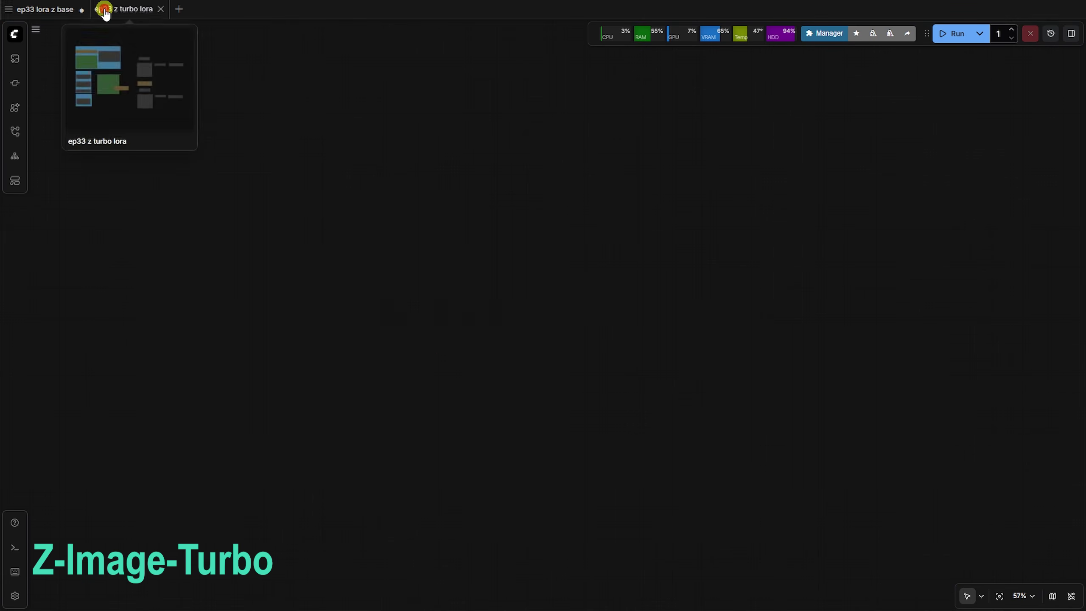
pyautogui.scroll(3, 183, 123)
pyautogui.scroll(-3, 241, 258)
pyautogui.hscroll(3, 240, 258)
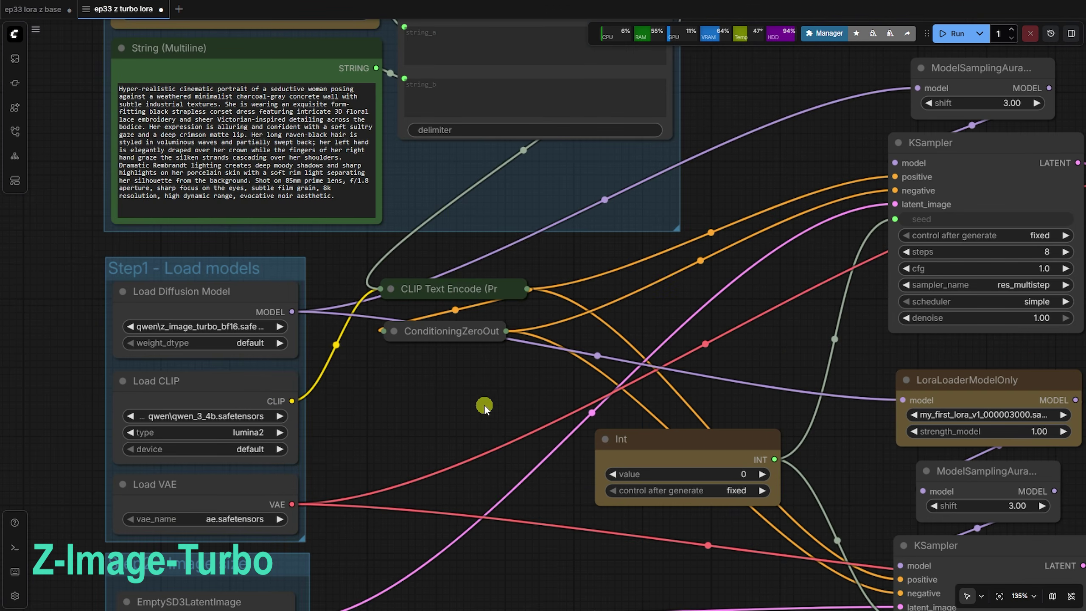
# Examine the Turbo workflow's model loaders, ConditioningZeroOut node, KSampler settings, LoRA loader and Save Image prefixes
pyautogui.click(466, 335)
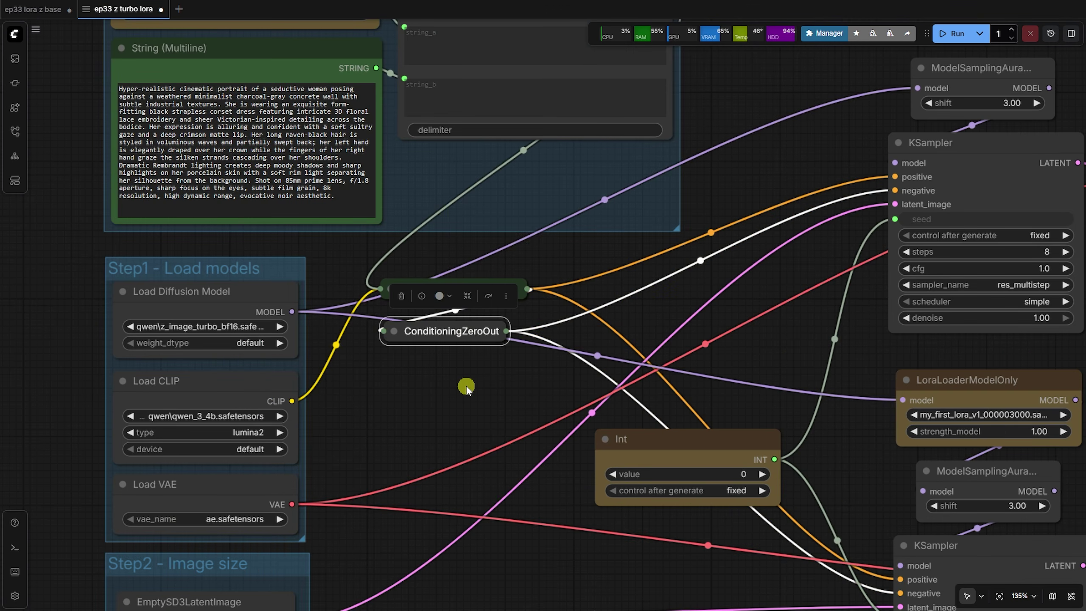
pyautogui.click(225, 298)
pyautogui.scroll(-2, 371, 369)
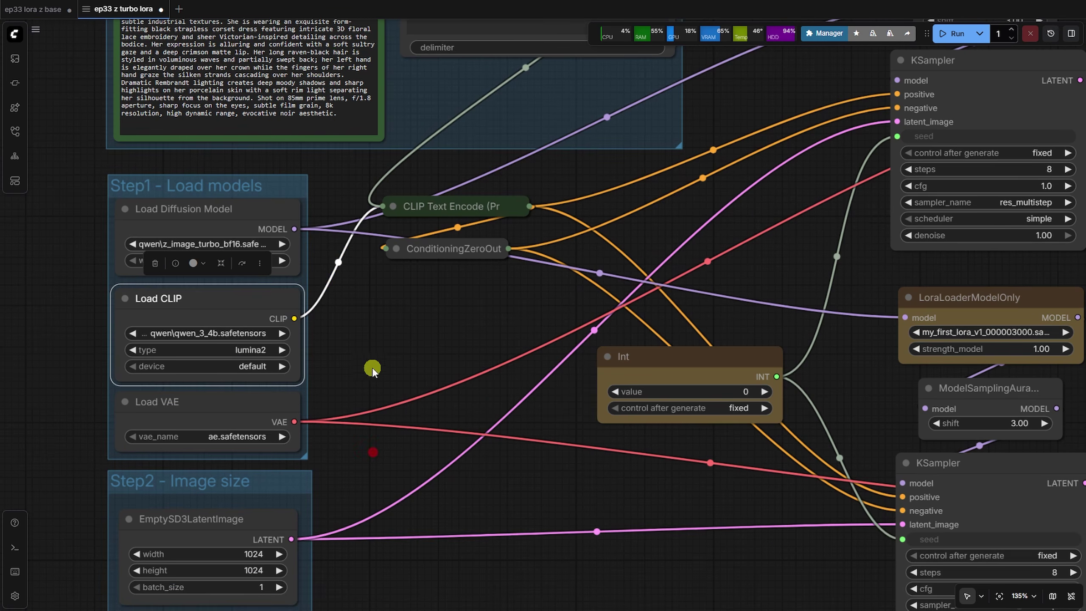
pyautogui.click(266, 404)
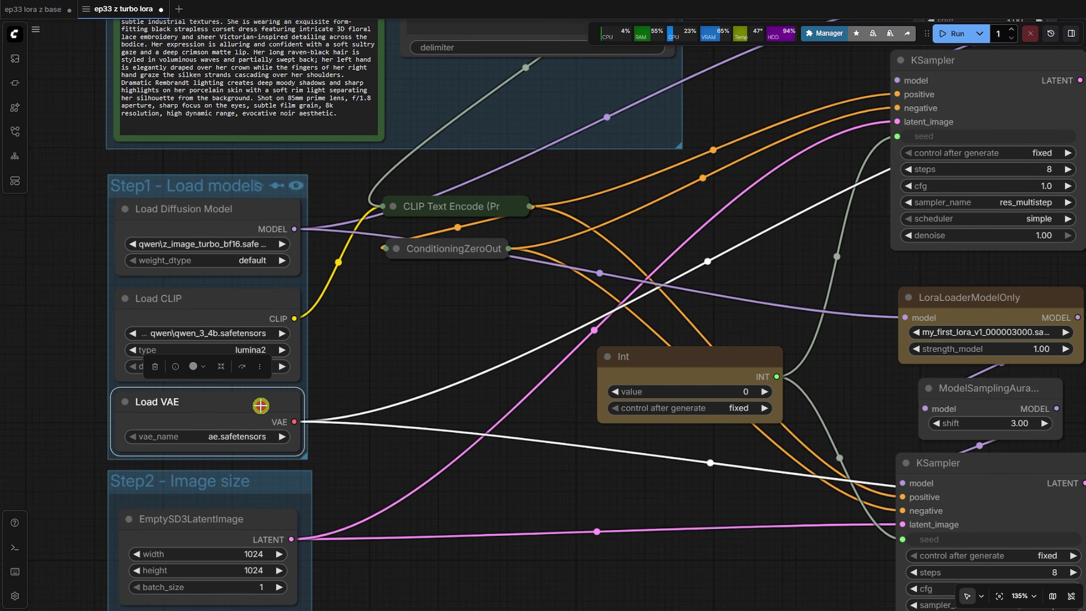
pyautogui.click(446, 247)
pyautogui.click(396, 249)
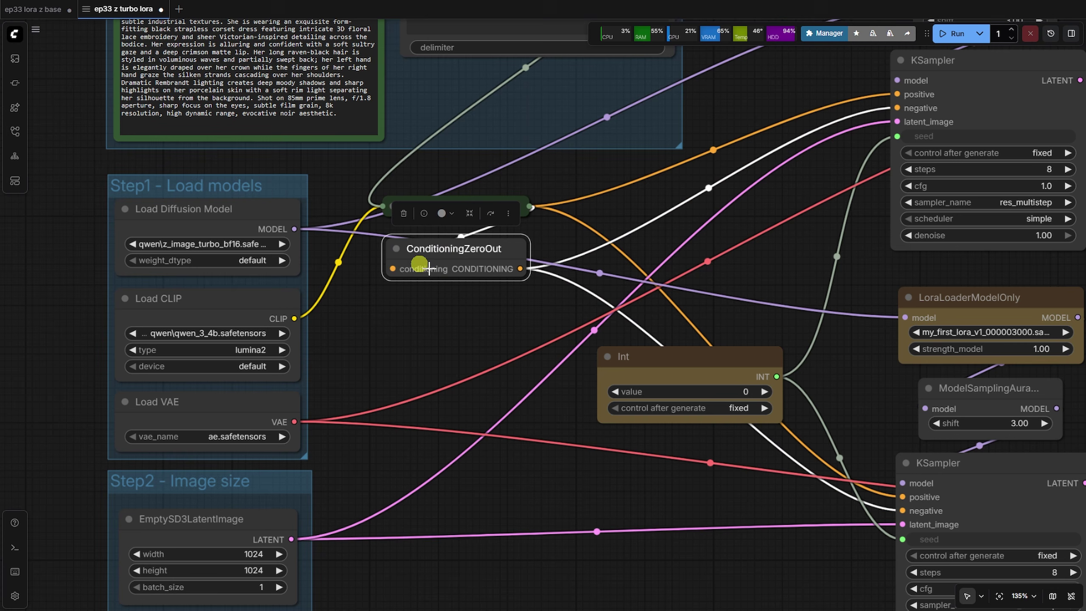
pyautogui.click(396, 248)
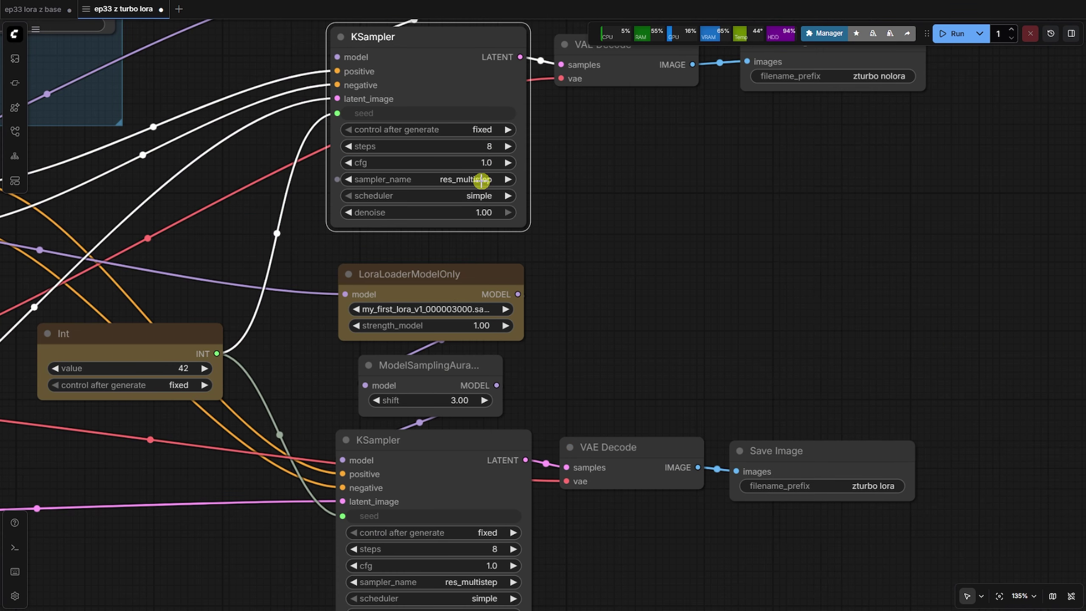
pyautogui.scroll(-3, 612, 252)
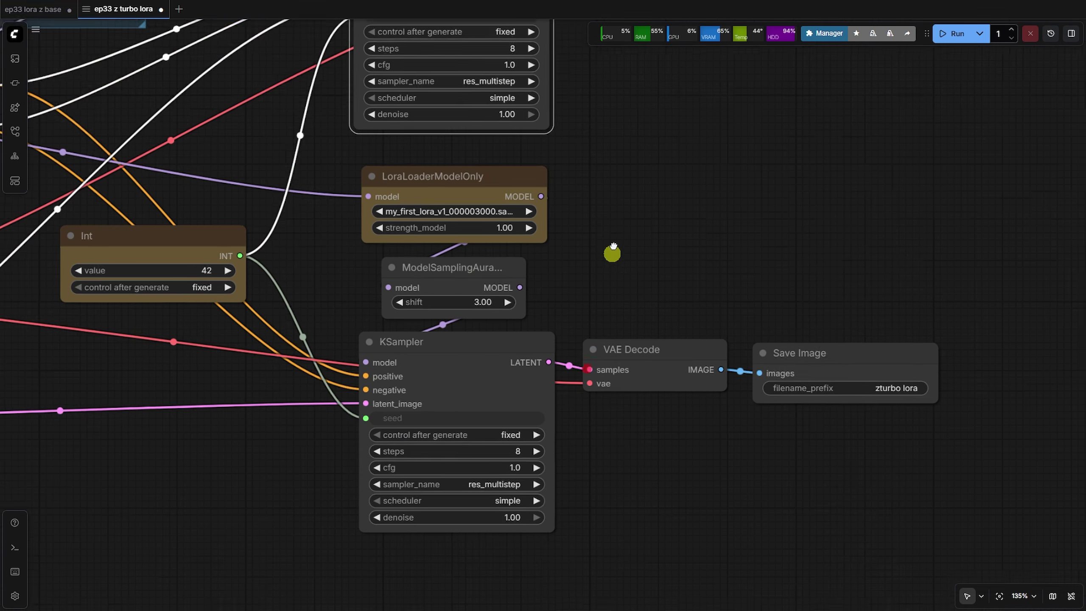
pyautogui.scroll(-2, 612, 253)
pyautogui.scroll(-4, 543, 548)
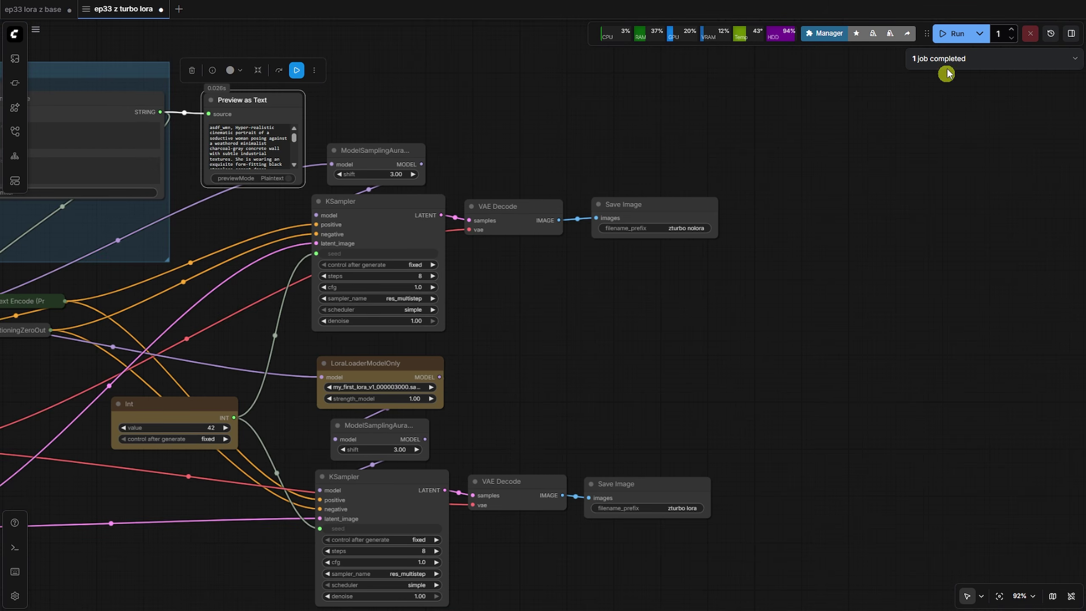
# Run the Turbo workflow with the charcoal-gray wall prompt and compare both outputs in the Image Comparer node
pyautogui.click(954, 34)
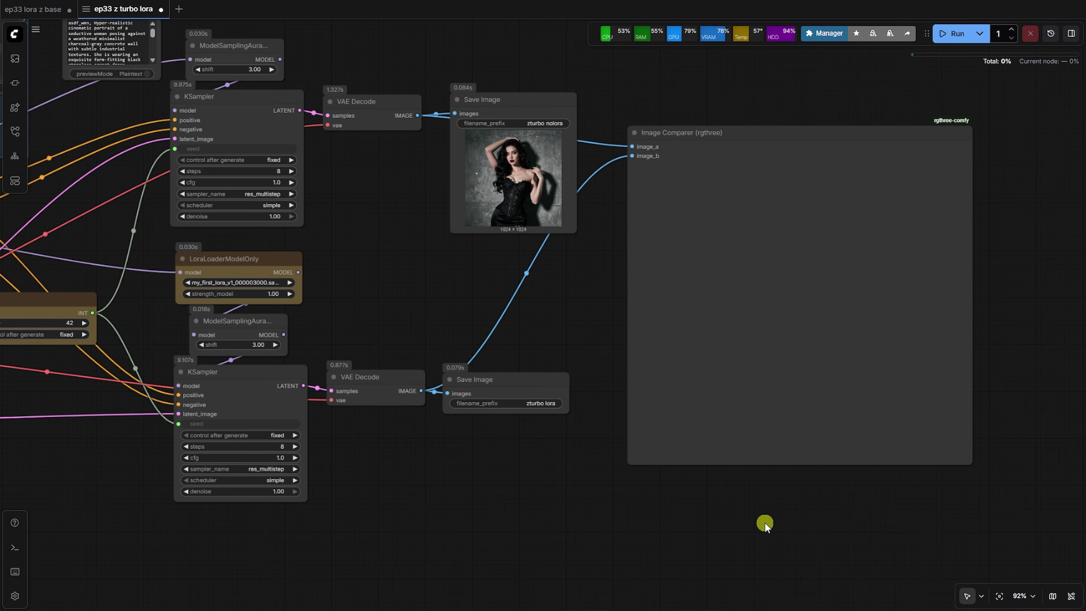
pyautogui.click(865, 235)
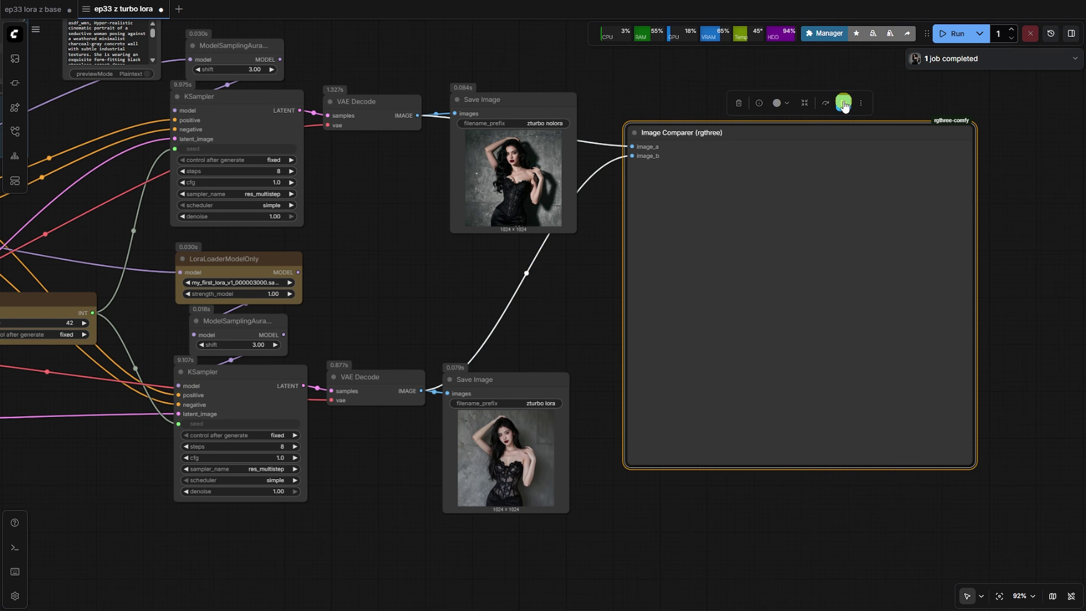
pyautogui.click(841, 103)
pyautogui.scroll(2, 1017, 291)
pyautogui.scroll(2, 1018, 291)
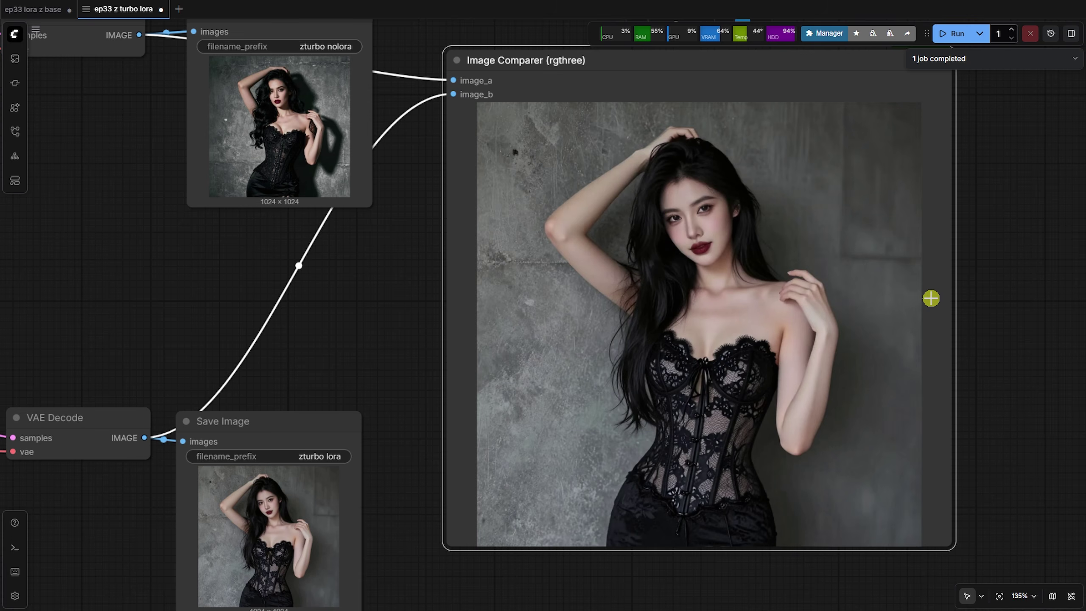
# Replace the multiline prompt with a hyper-realistic full-body shot of the woman on a sleek glass balcony in a high-slit metallic emerald silk gown
pyautogui.scroll(-6, 931, 299)
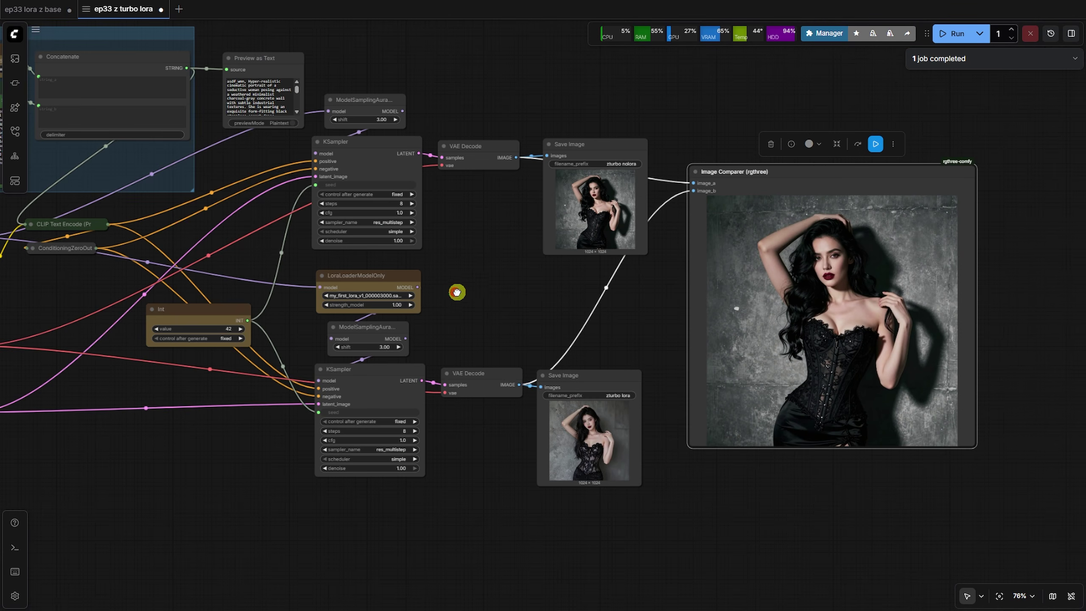
pyautogui.moveTo(524, 294); pyautogui.dragTo(695, 388)
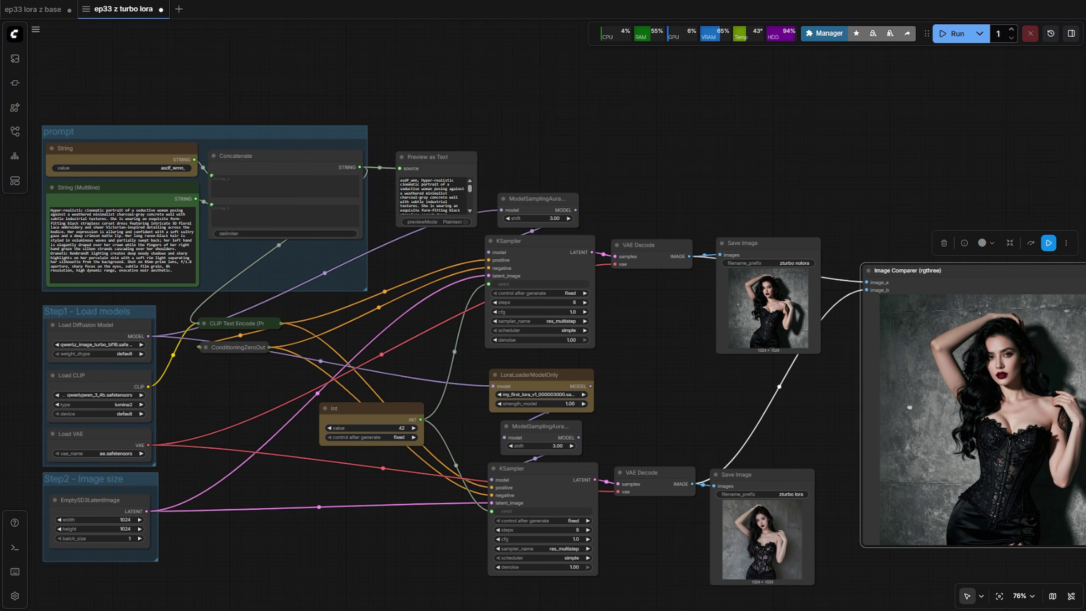
pyautogui.click(107, 232)
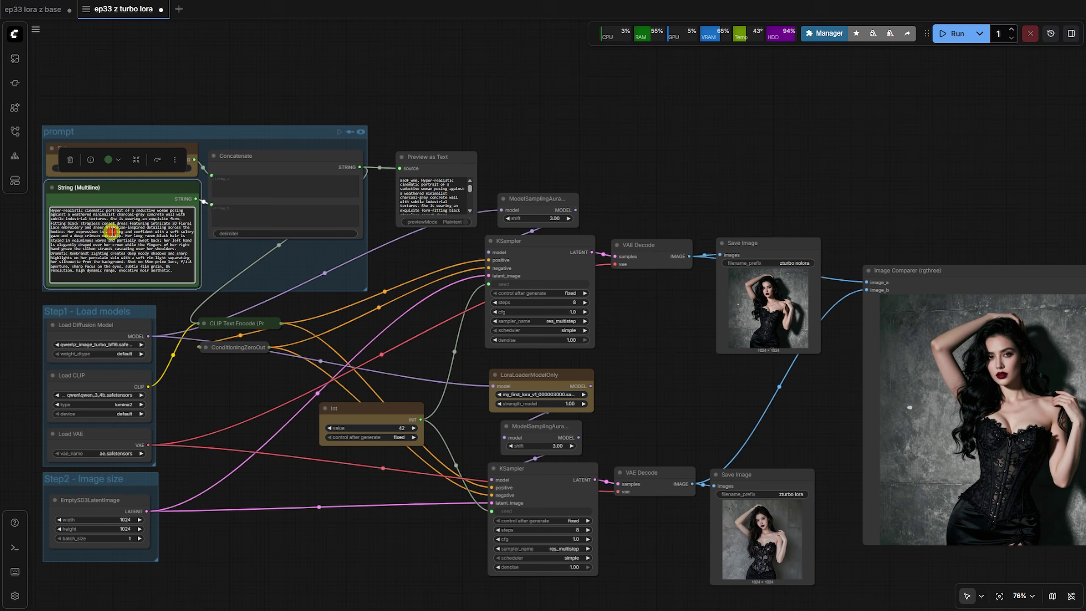
pyautogui.hotkey('ctrl', 'a')
pyautogui.write('Hyper-realistic cinematic full-body shot of the woman standing on a sleek glass balcony. She is wearing a high-slit metallic emerald silk gown with a structured architectural neckline. Her expression is enigmatic, glancing over her shoulder at the camera. Her raven-black hair is styled in a sleek, wet-look high ponytail. Vivid cyan and magenta neon lights reflect off her skin, balanced by a warm golden backlight. Cinematic bokeh, raindrops on glass, shot on 35mm wide-angle, f/2.8, hyper-detailed textures, cyberpunk noir aesthetic.')
# Run the Turbo workflow with the glass balcony prompt and compare the images generated with and without the LoRA
pyautogui.click(956, 36)
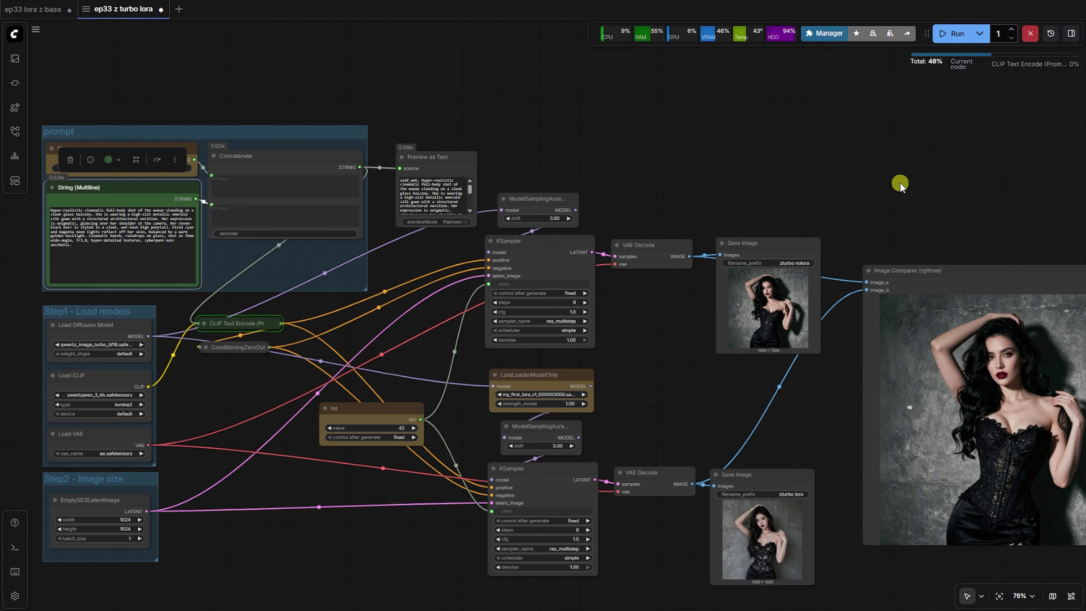
pyautogui.moveTo(952, 238); pyautogui.dragTo(684, 165)
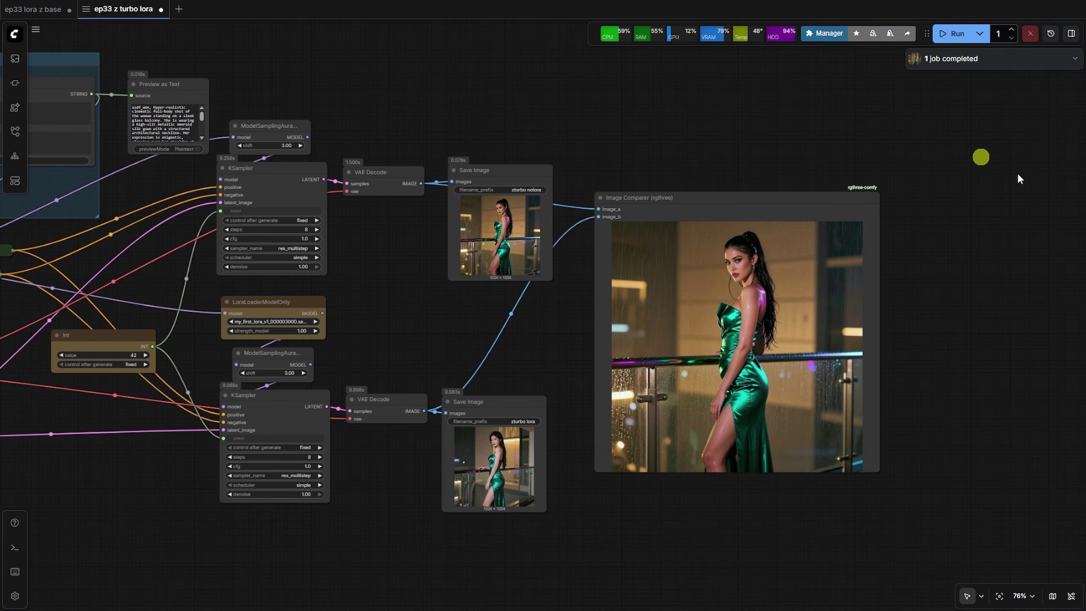
pyautogui.scroll(4, 919, 368)
pyautogui.scroll(5, 794, 357)
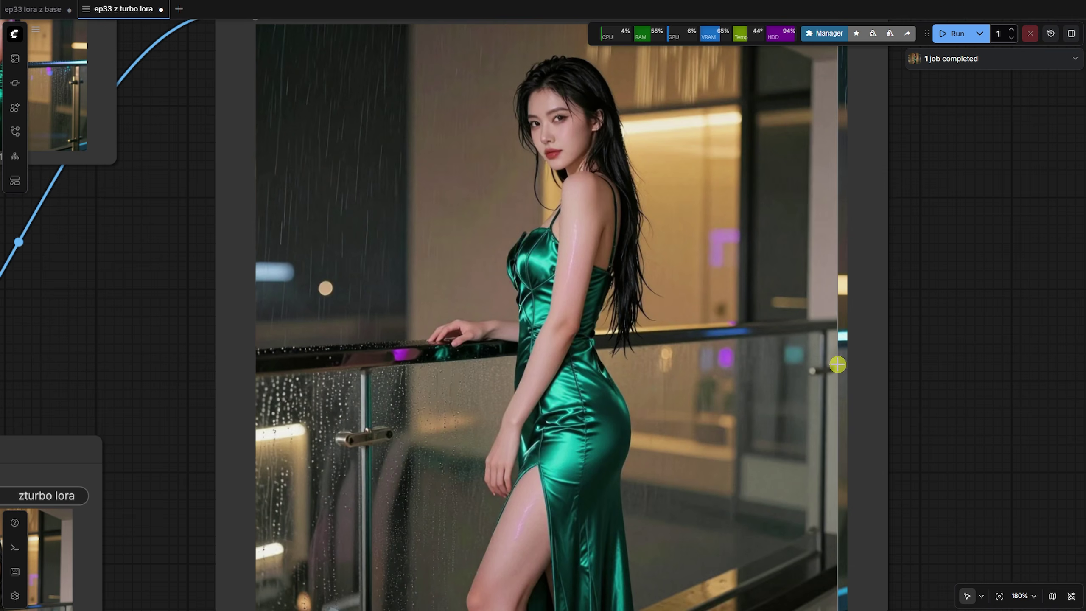
# Inspect the glass balcony images made with and without the LoRA up close in the Image Comparer node
pyautogui.scroll(6, 498, 106)
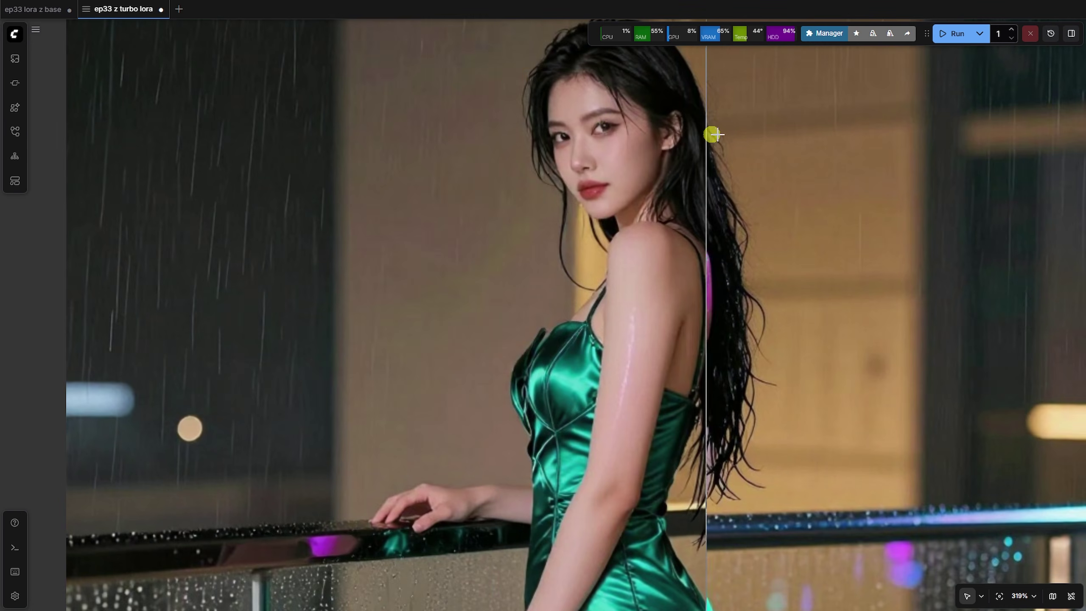
pyautogui.scroll(-10, 727, 133)
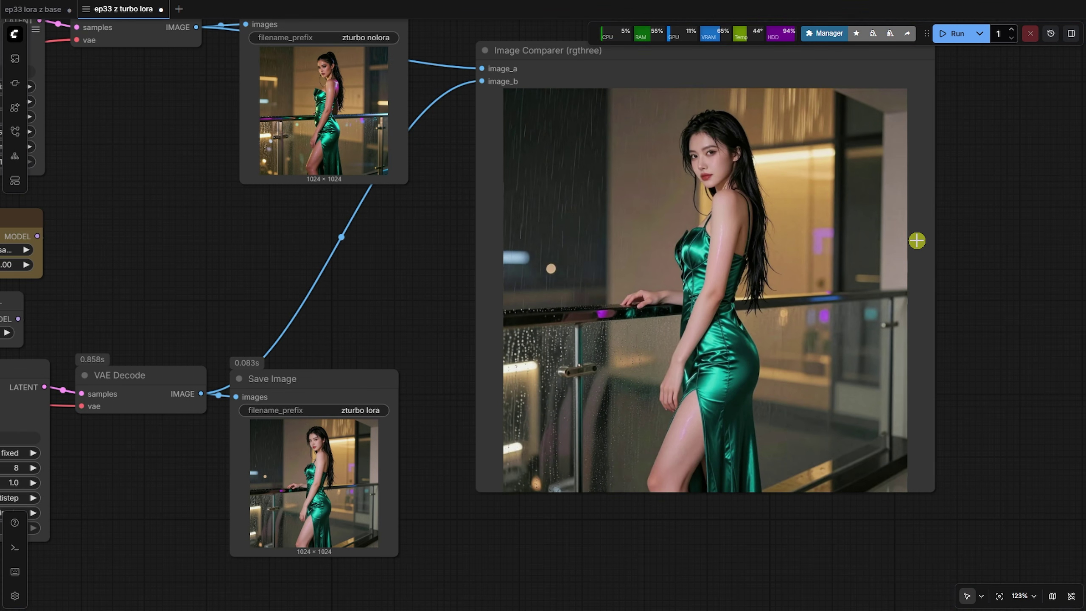
pyautogui.scroll(-2, 917, 241)
# Replace the multiline prompt with a hyper-realistic lifestyle portrait of the woman leaning against a weathered terracotta balustrade in a sheer white linen off-the-shoulder dress
pyautogui.moveTo(47, 249); pyautogui.dragTo(378, 366)
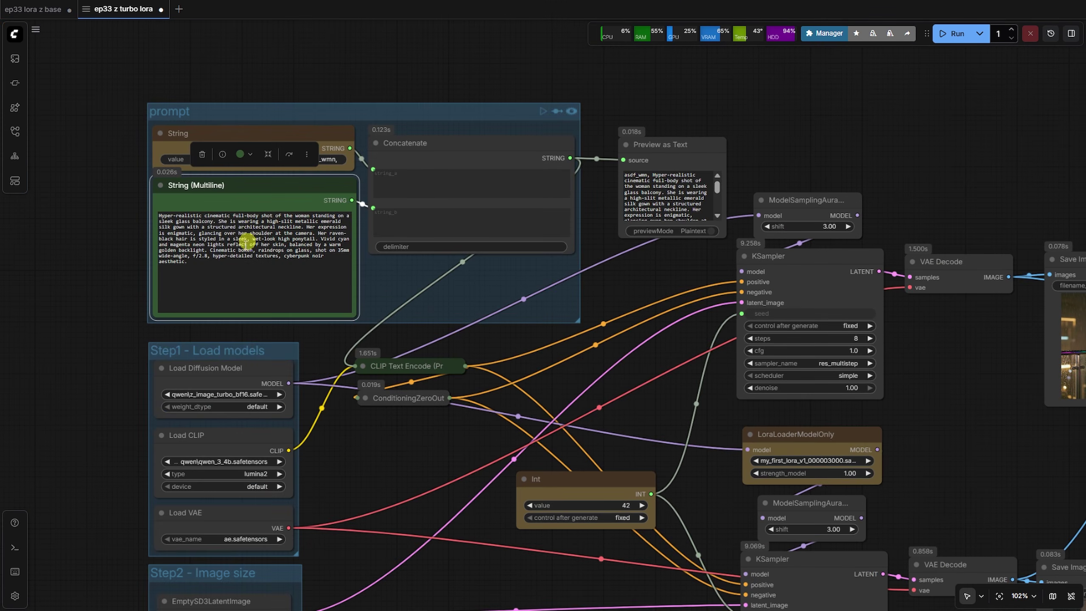
pyautogui.click(242, 243)
pyautogui.hotkey('ctrl', 'a')
pyautogui.write('Hyper-realistic lifestyle portrait of the woman leaning against a weathered terracotta balustrade. She is wearing a breezy, sheer white linen off-the-shoulder dress with delicate eyelet embroidery. Her expression is relaxed yet sultry, eyes squinting slightly against the sun. Her voluminous raven hair is windswept and messy. Warm, amber-hued natural sunlight creates a glowing aura around her; soft lens flare. Shot on 50mm, f/2.0, natural skin texture, vibrant high dynamic range, airy Mediterranean aesthetic.')
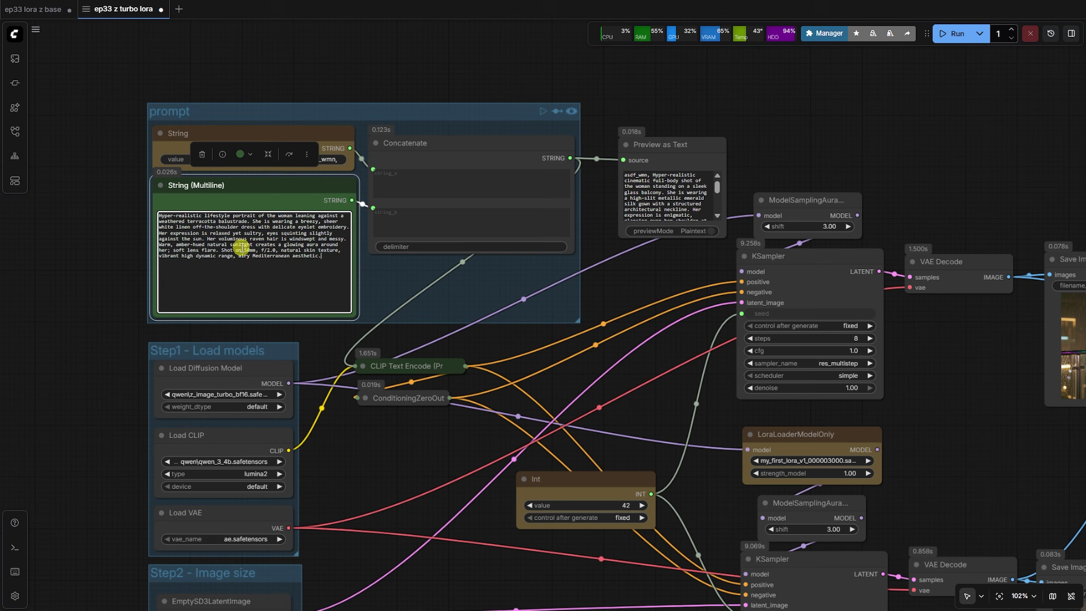
# Run the Turbo workflow with the terracotta balustrade prompt and compare the outputs with and without the LoRA
pyautogui.click(954, 34)
pyautogui.moveTo(948, 139); pyautogui.dragTo(358, 70)
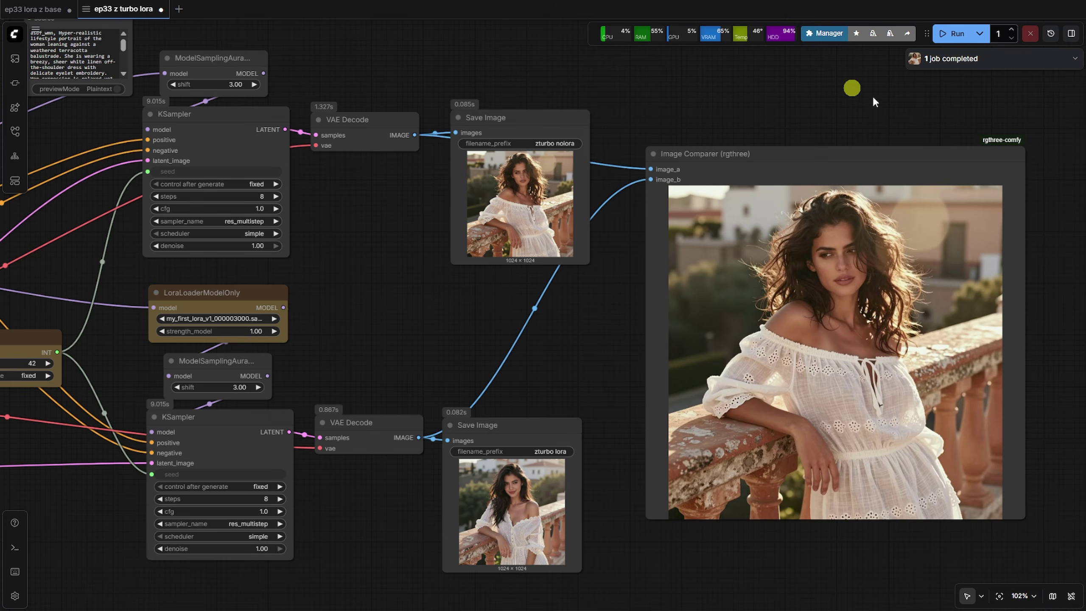
pyautogui.scroll(4, 1063, 314)
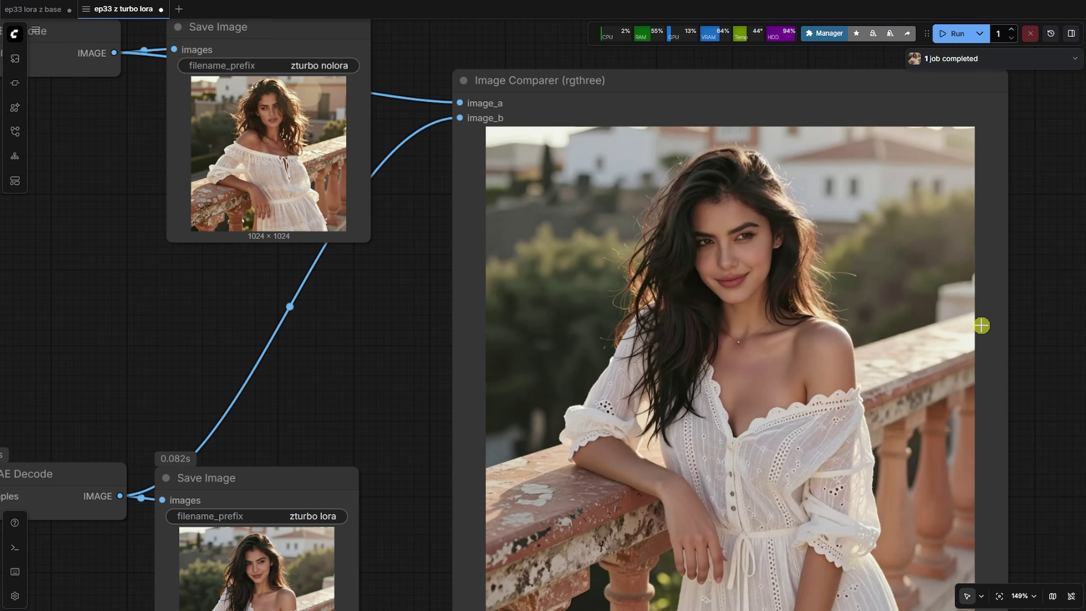
pyautogui.scroll(-4, 1035, 329)
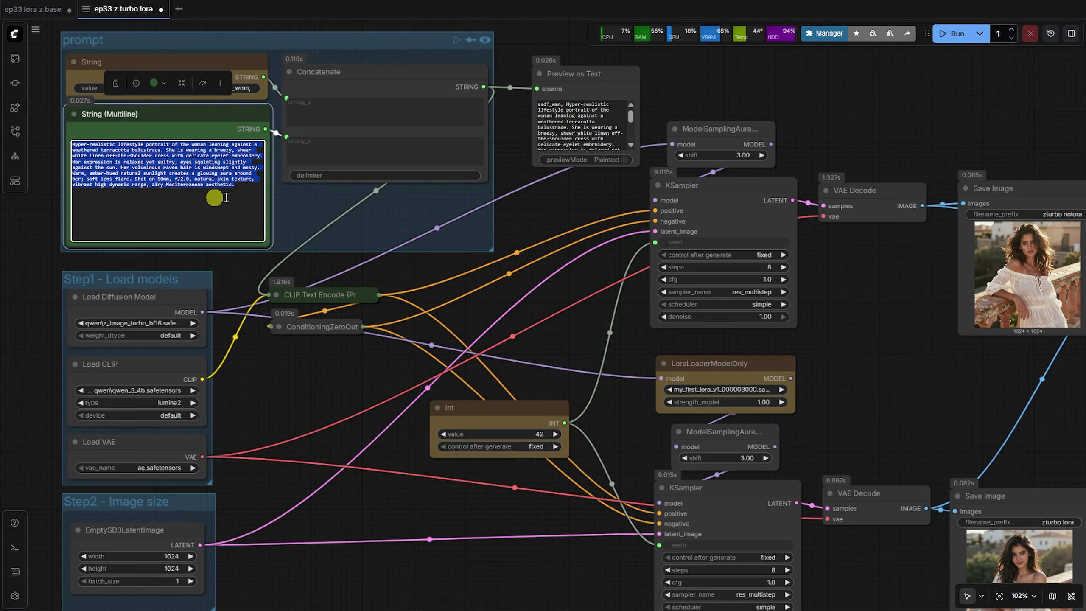
# Run the Turbo workflow with a prompt seating the woman in a tufted oxblood leather armchair and compare both images in the Image Comparer
pyautogui.click(950, 35)
pyautogui.moveTo(958, 126); pyautogui.dragTo(356, 81)
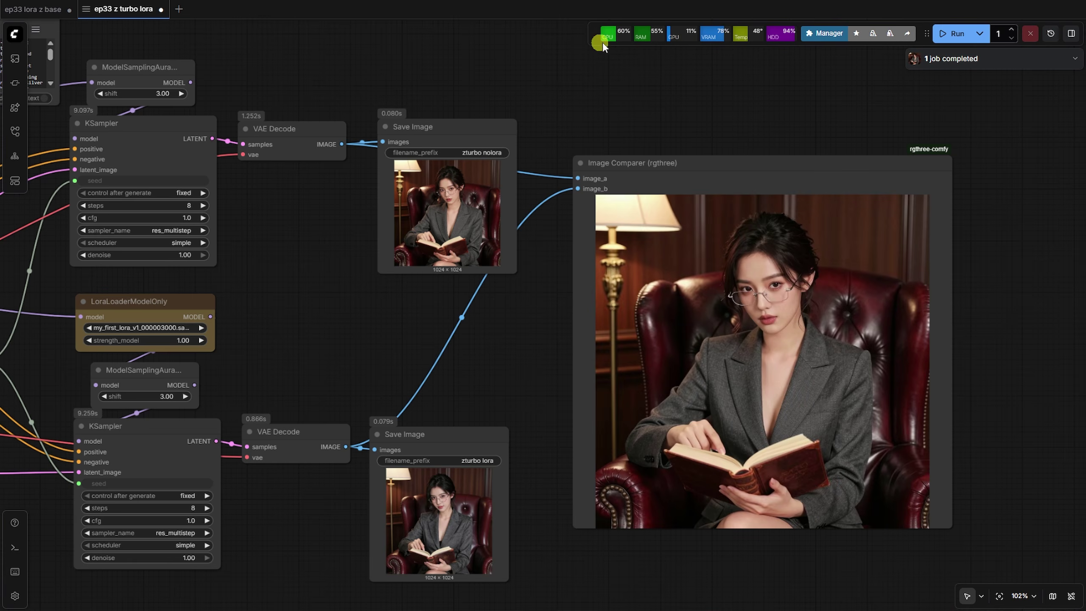
pyautogui.scroll(4, 983, 365)
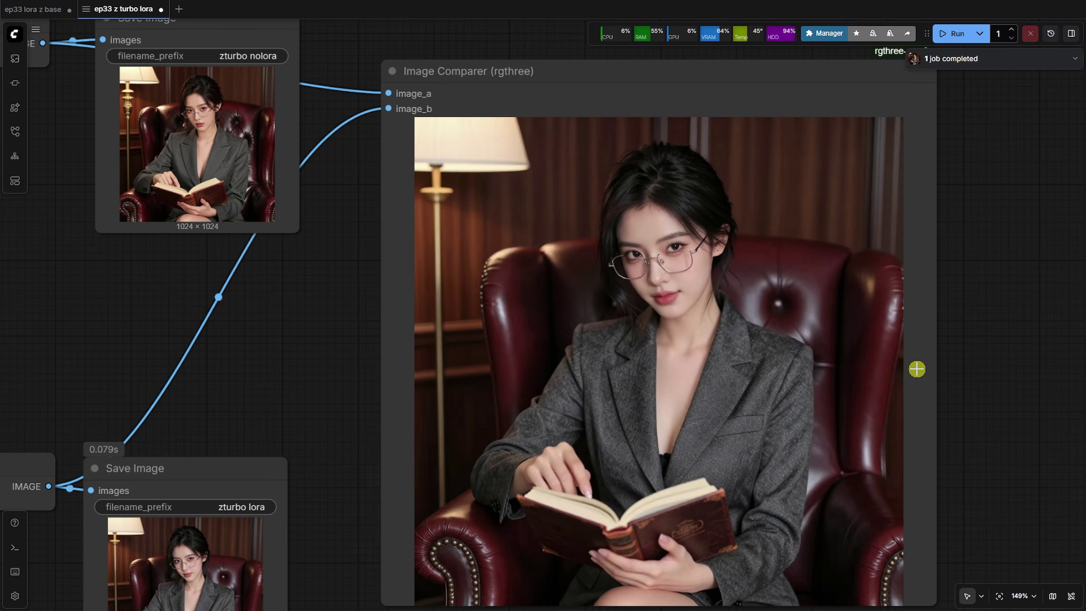
pyautogui.scroll(5, 908, 359)
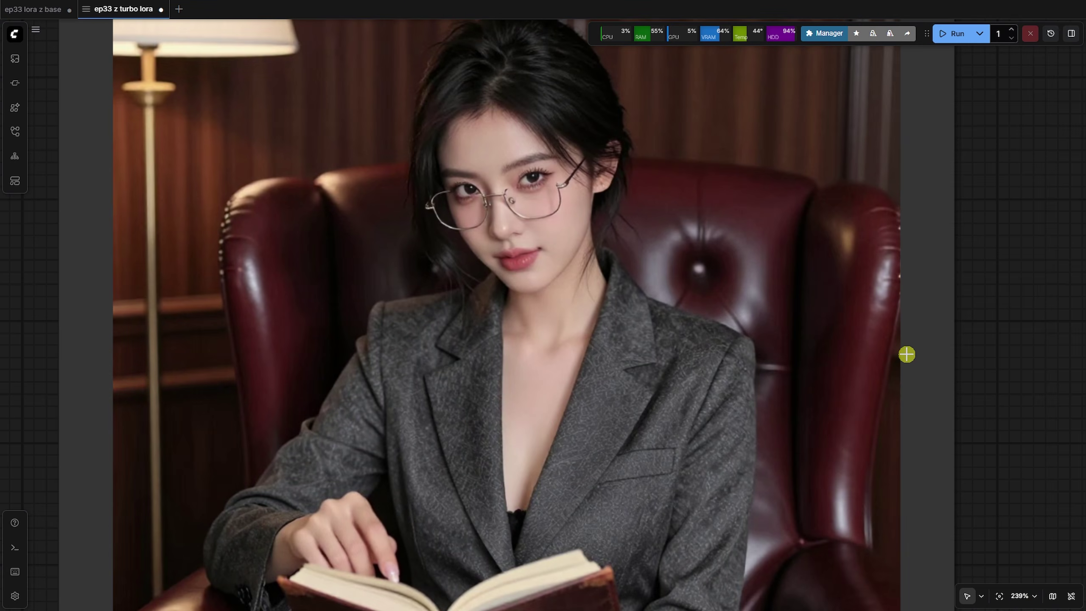
pyautogui.scroll(-11, 996, 345)
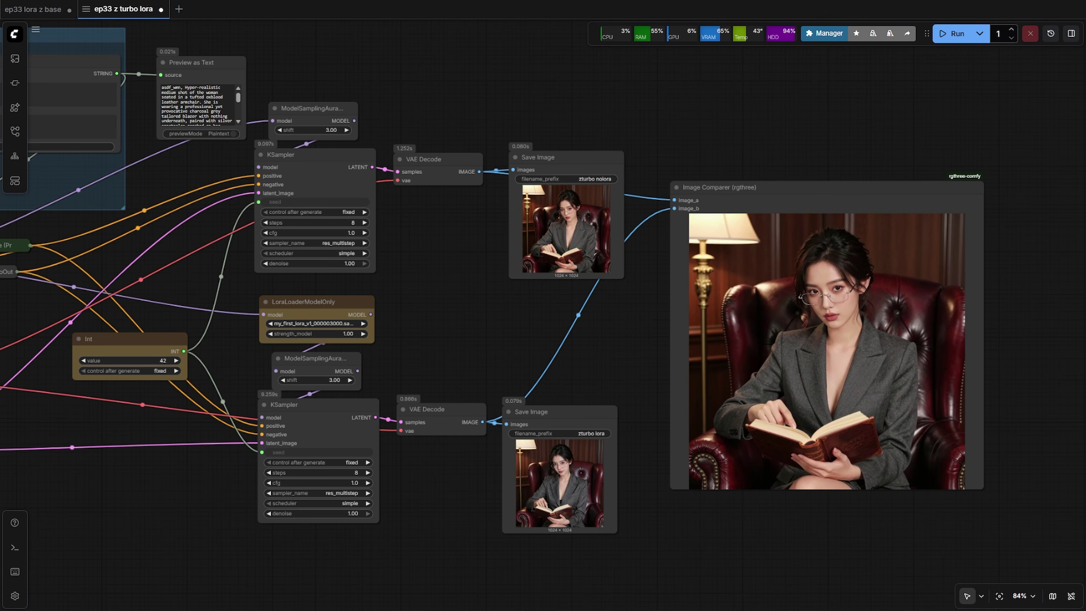
# Replace the multiline prompt with a hyper-realistic avant-garde portrait of the woman in a sculptural, high-fashion bodysuit and run the Turbo workflow
pyautogui.moveTo(343, 75); pyautogui.dragTo(713, 121)
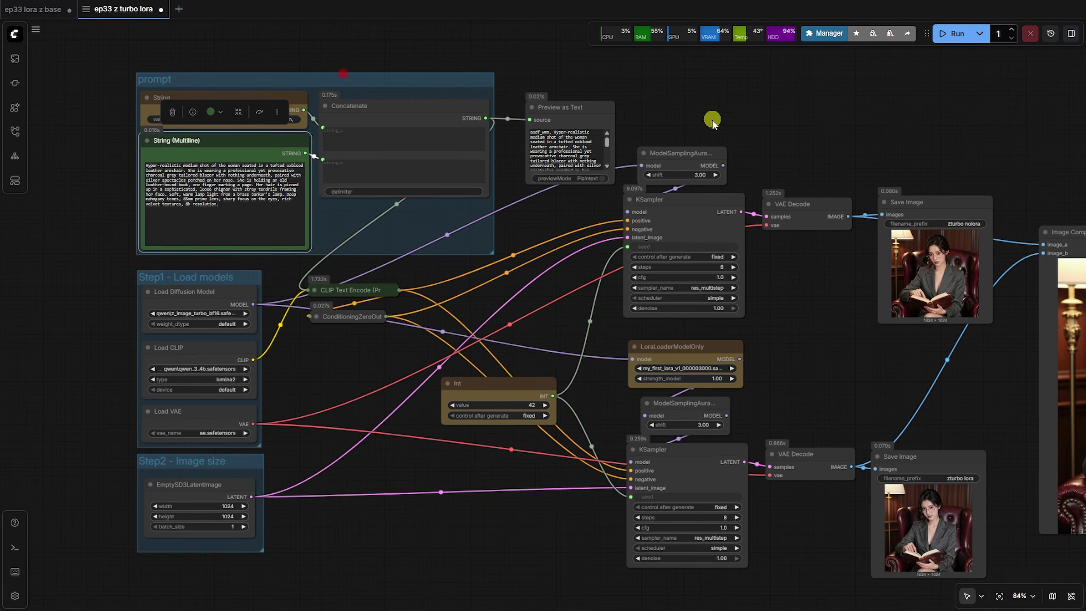
pyautogui.click(212, 195)
pyautogui.hotkey('ctrl', 'a')
pyautogui.write('Hyper-realistic avant-garde portrait of the woman standing center-frame. She is wearing a sculptural, high-fashion bodysuit made of translucent iridescent PVC and white neoprene. Her pose is rigid and doll-like, arms straight at her sides. Her raven hair is styled in sharp, geometric blunt bangs. High-key lighting with soft, diffused shadows, creating a near-monochromatic white environment that makes her dark hair and crimson lips pop. Shot on 100mm macro lens, clinical precision, minimalist futurism.')
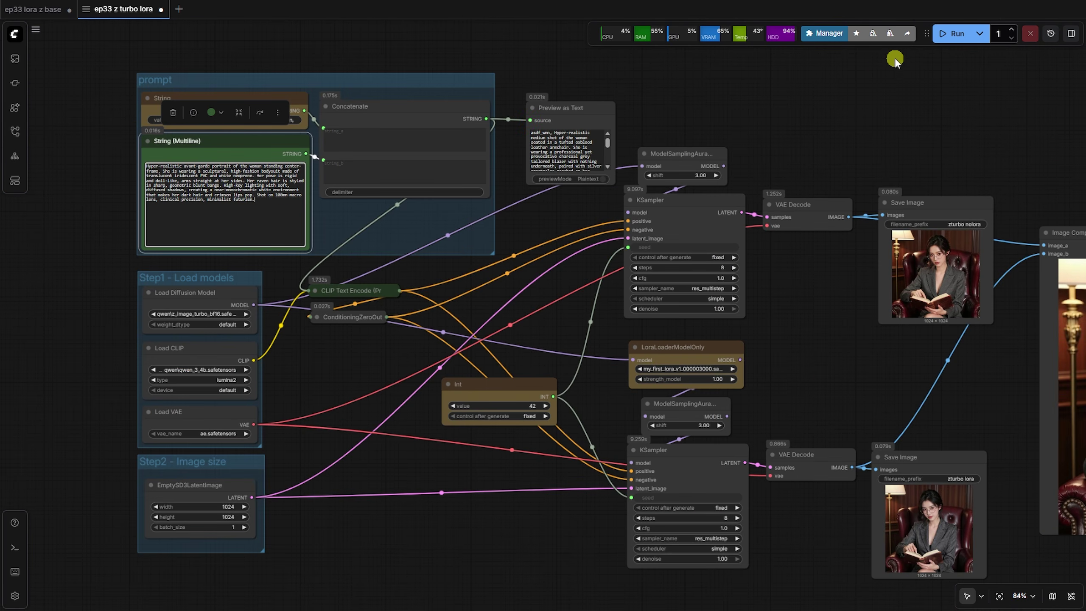
pyautogui.click(943, 35)
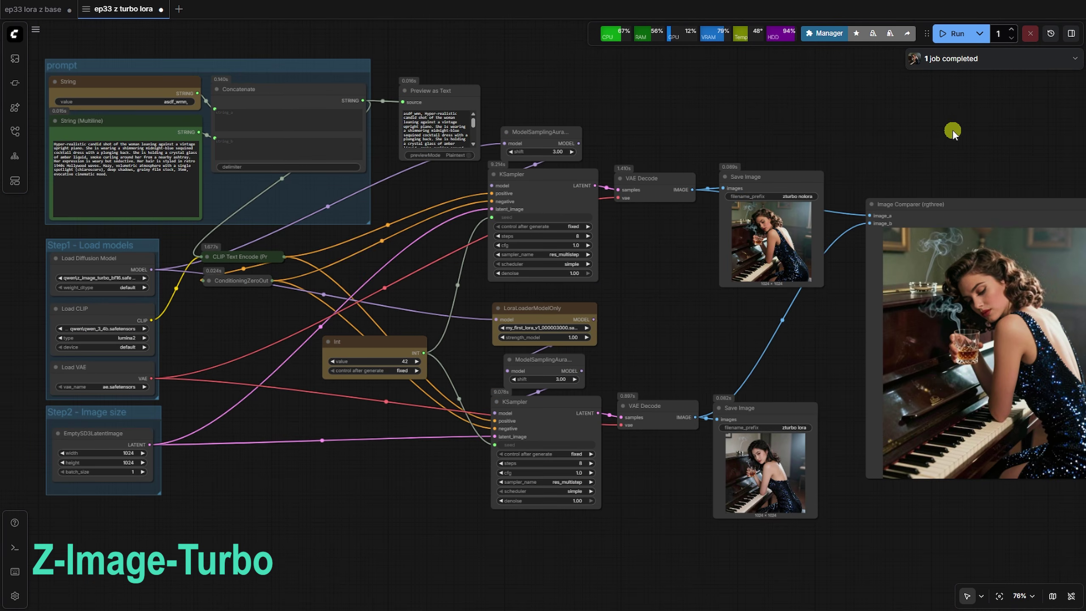
# Compare the Turbo images of the woman at the vintage upright piano with and without the LoRA
pyautogui.moveTo(952, 129); pyautogui.dragTo(720, 138)
pyautogui.scroll(4, 770, 321)
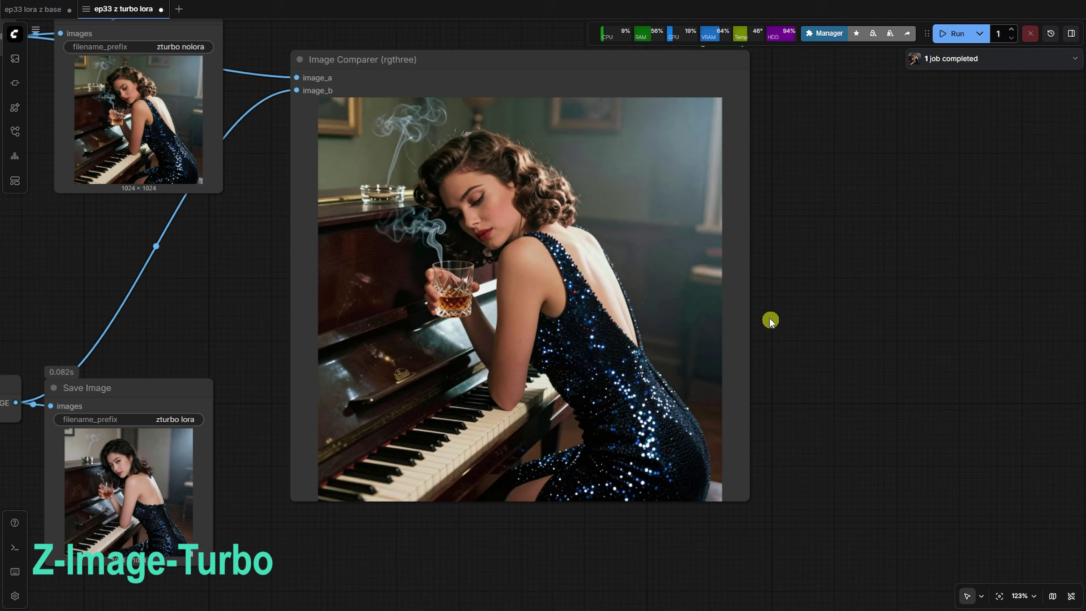
pyautogui.scroll(3, 720, 293)
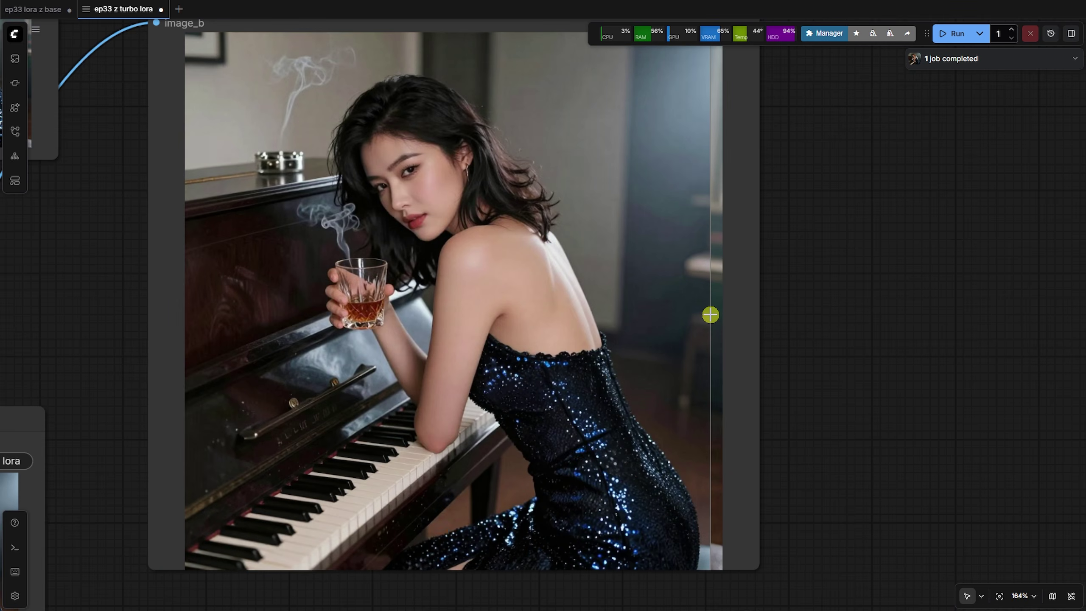
pyautogui.scroll(-8, 909, 368)
# In the ep33 lora z base workflow, replace the multiline prompt with the vintage upright piano candid shot and run it
pyautogui.click(43, 11)
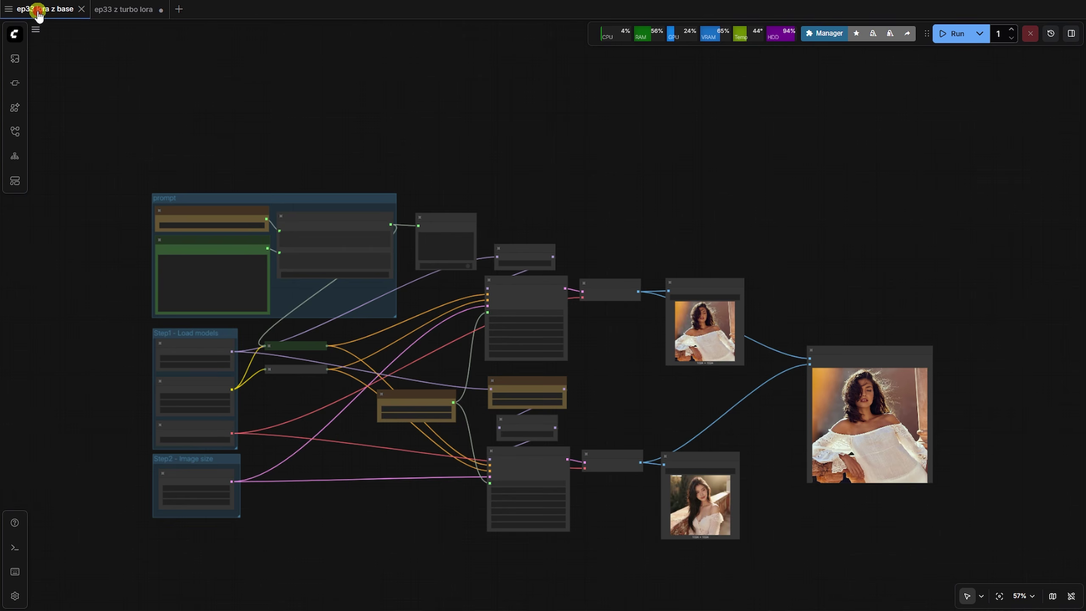
pyautogui.scroll(3, 212, 282)
pyautogui.click(210, 265)
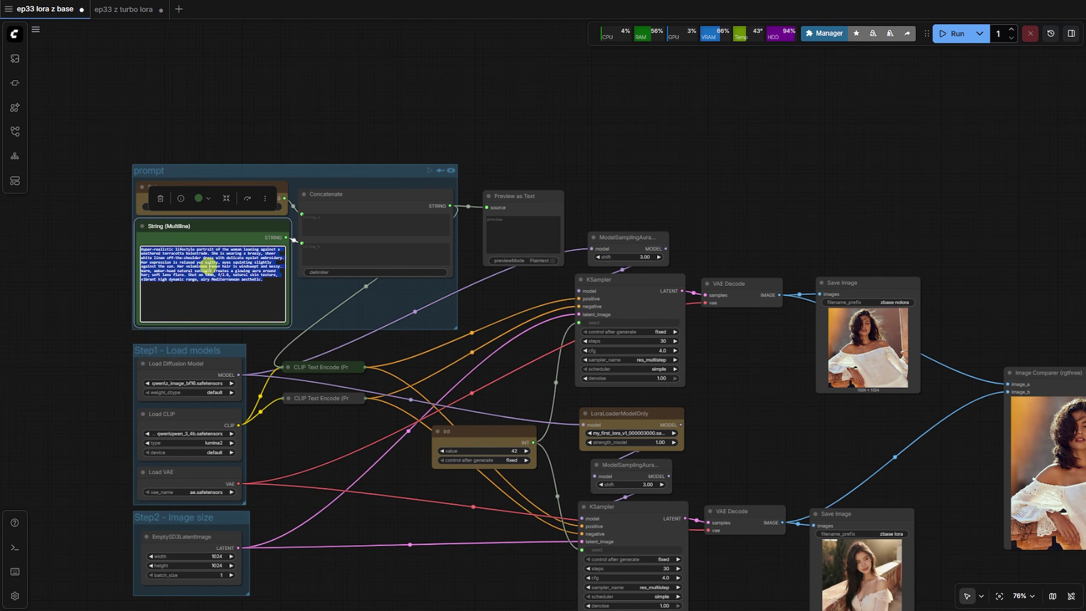
pyautogui.click(943, 34)
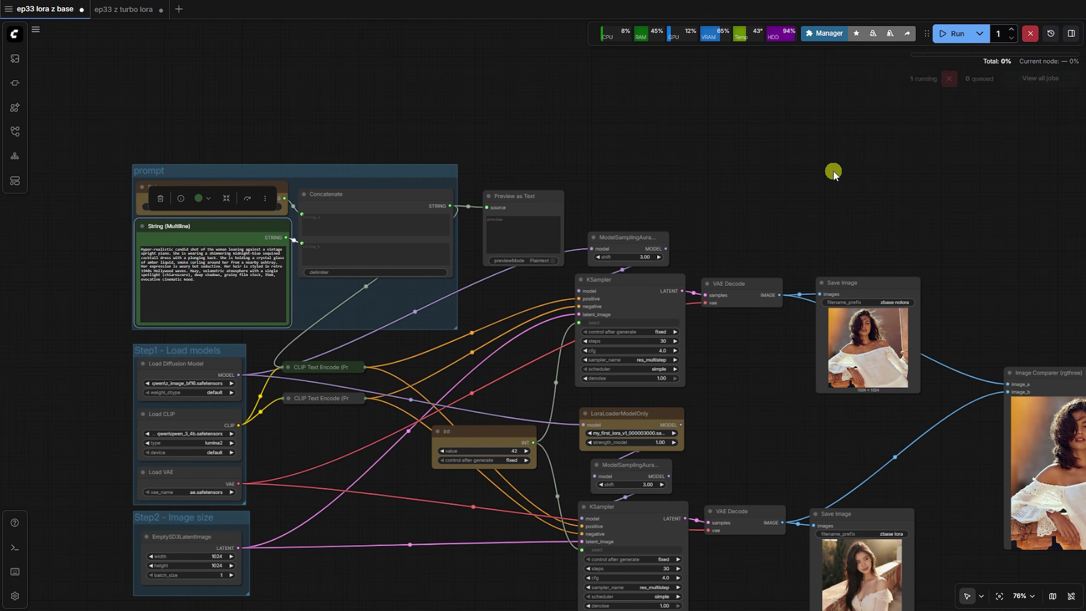
# Compare the base model's piano images with and without the LoRA in the Image Comparer node
pyautogui.moveTo(834, 171); pyautogui.dragTo(671, 135)
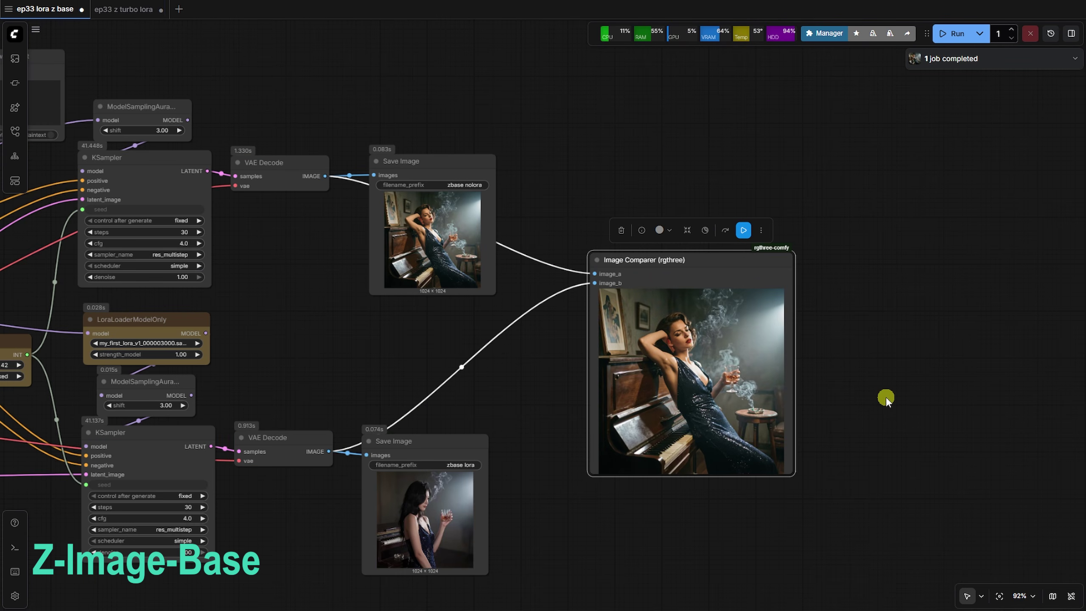
pyautogui.scroll(10, 802, 395)
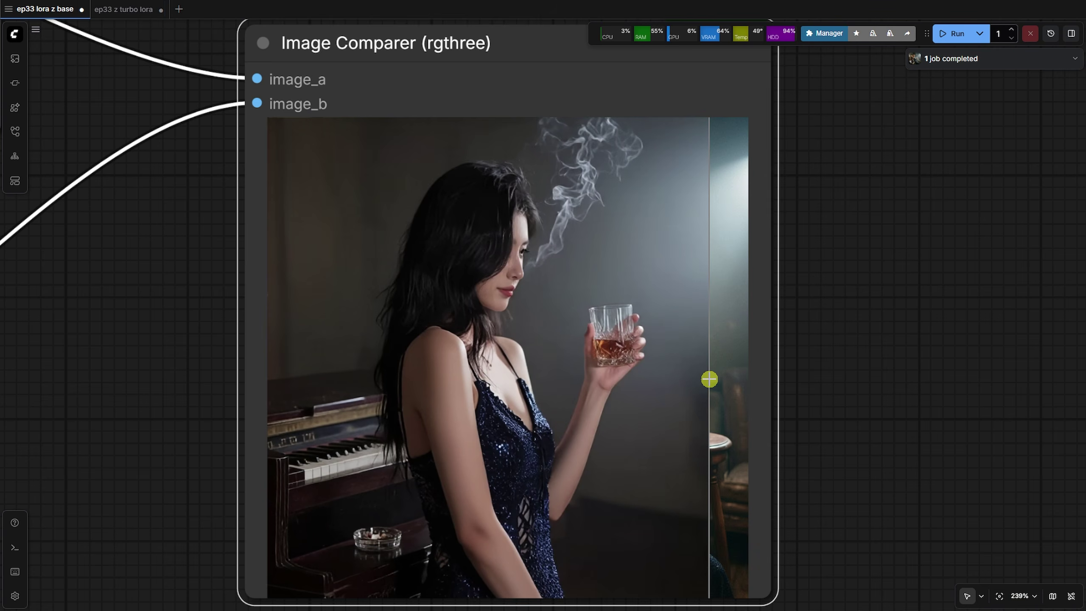
pyautogui.scroll(-9, 851, 299)
pyautogui.moveTo(631, 466); pyautogui.dragTo(724, 371)
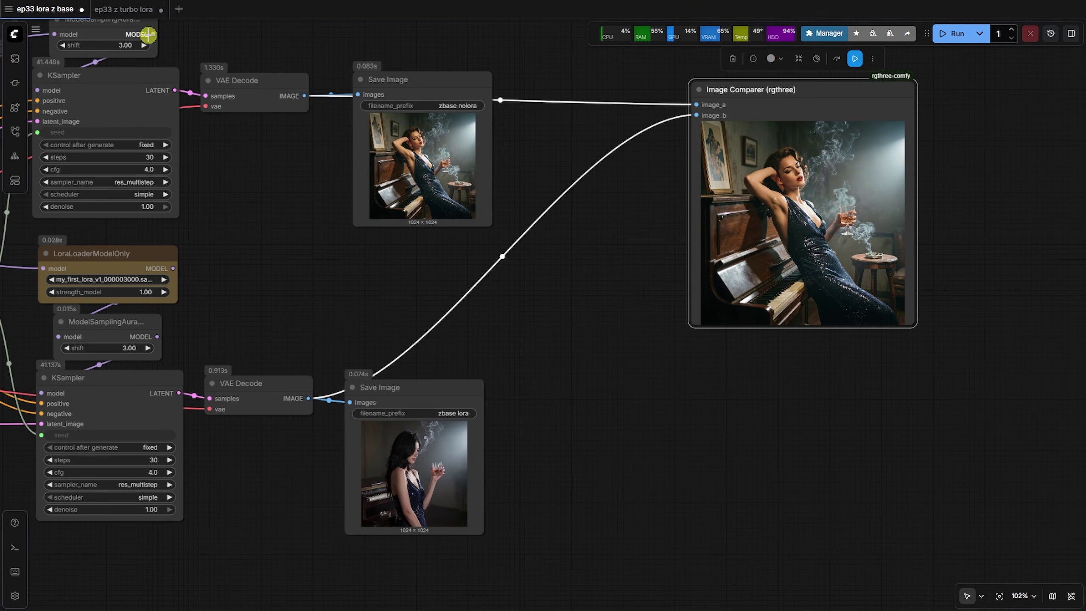
# Copy the zturbo lora piano image from the Turbo workflow and paste it as a Load Image node beside the zbase lora Save Image node
pyautogui.click(123, 9)
pyautogui.scroll(4, 432, 355)
pyautogui.rightClick(421, 299)
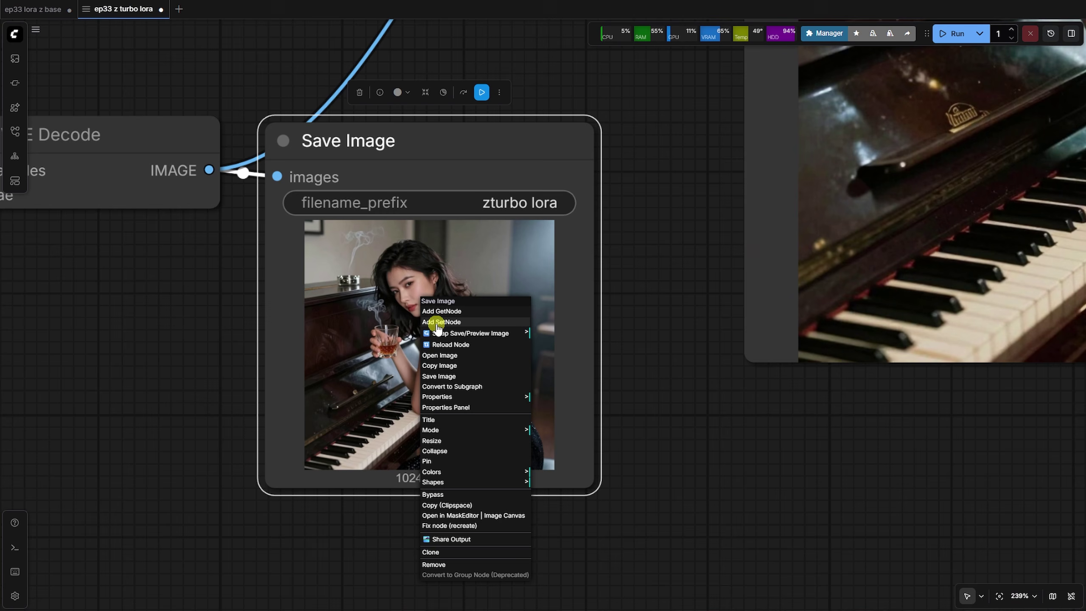
pyautogui.click(443, 366)
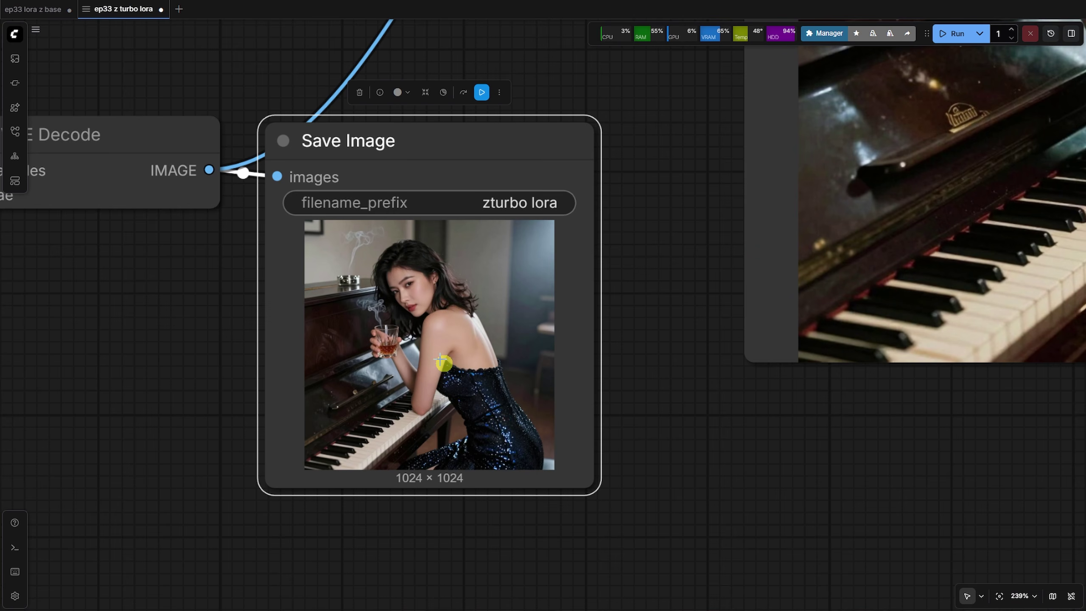
pyautogui.click(20, 5)
pyautogui.moveTo(533, 481); pyautogui.dragTo(540, 401)
pyautogui.scroll(4, 541, 400)
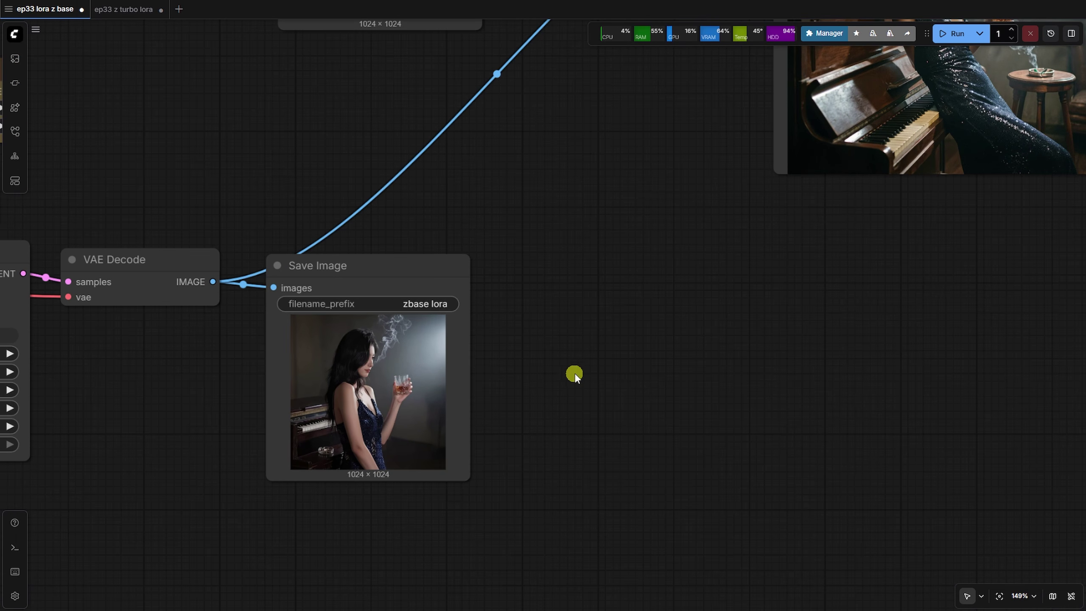
pyautogui.hotkey('ctrl', 'v')
pyautogui.moveTo(697, 379); pyautogui.dragTo(565, 235)
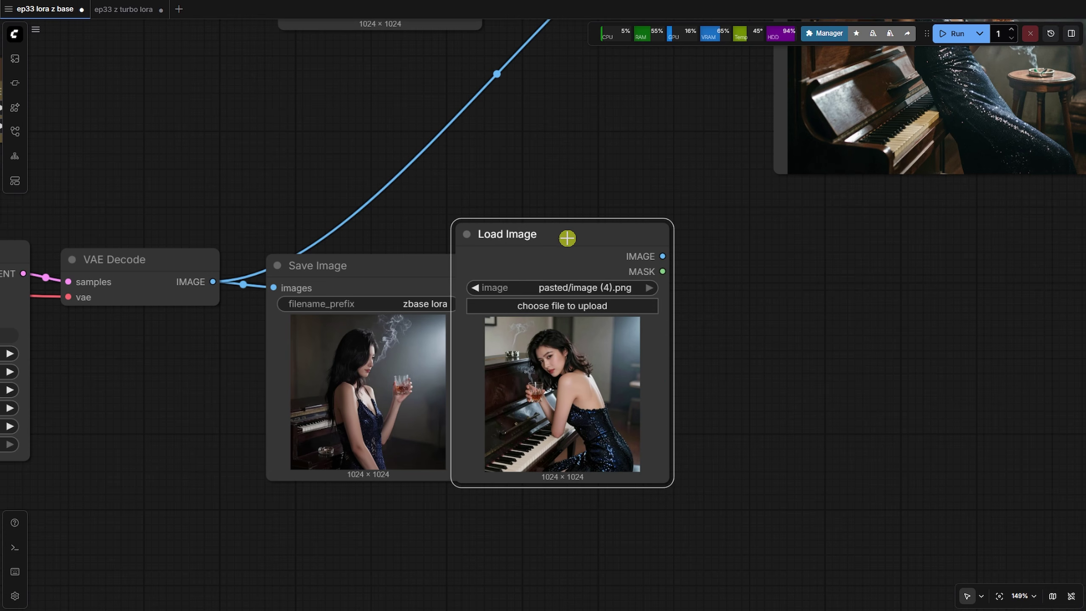
# Examine the base and Turbo LoRA piano images side by side, comparing the face, pose, dress and lighting
pyautogui.scroll(6, 439, 497)
pyautogui.scroll(3, 439, 496)
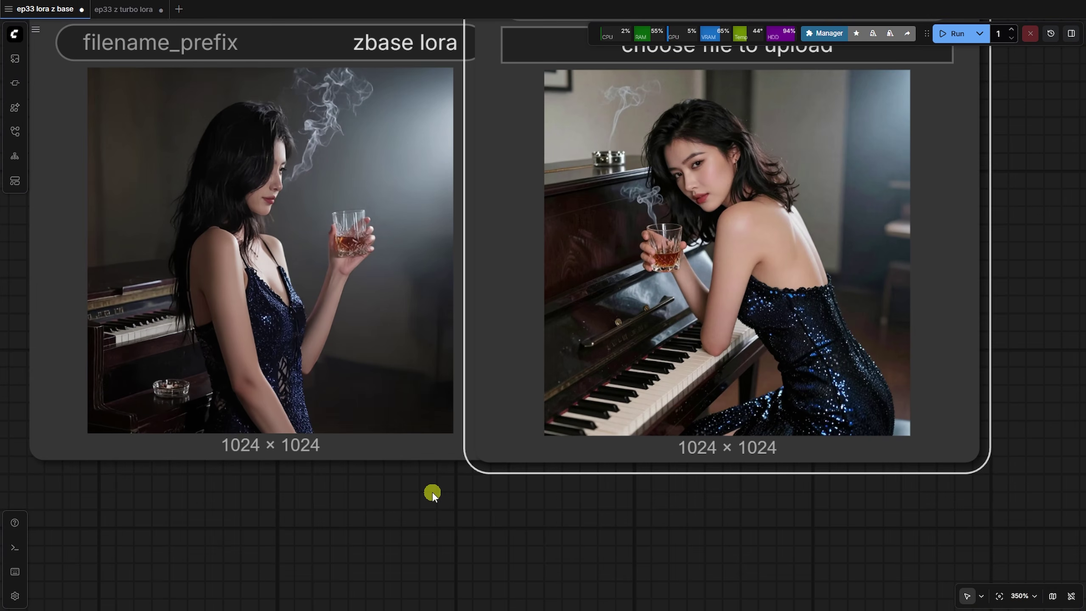
pyautogui.scroll(2, 433, 492)
pyautogui.moveTo(451, 548); pyautogui.dragTo(461, 604)
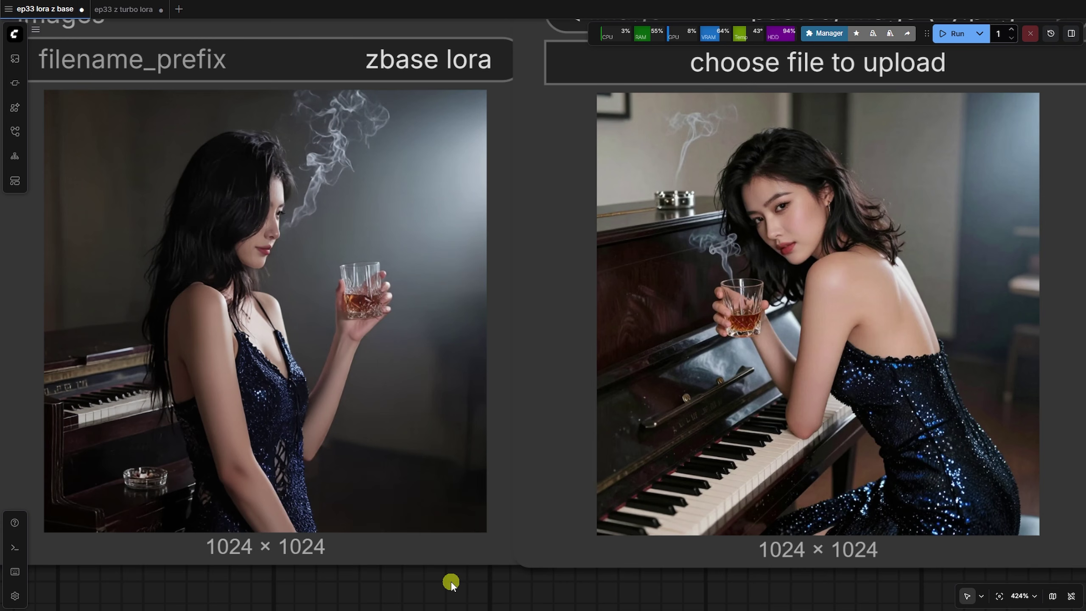
pyautogui.scroll(-10, 451, 582)
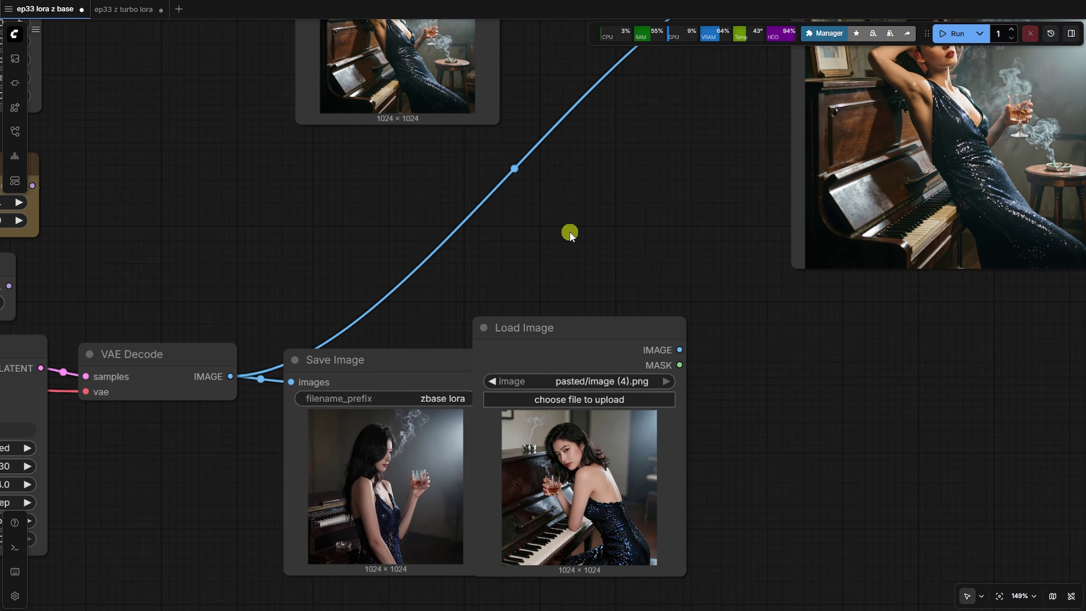
pyautogui.scroll(-5, 571, 233)
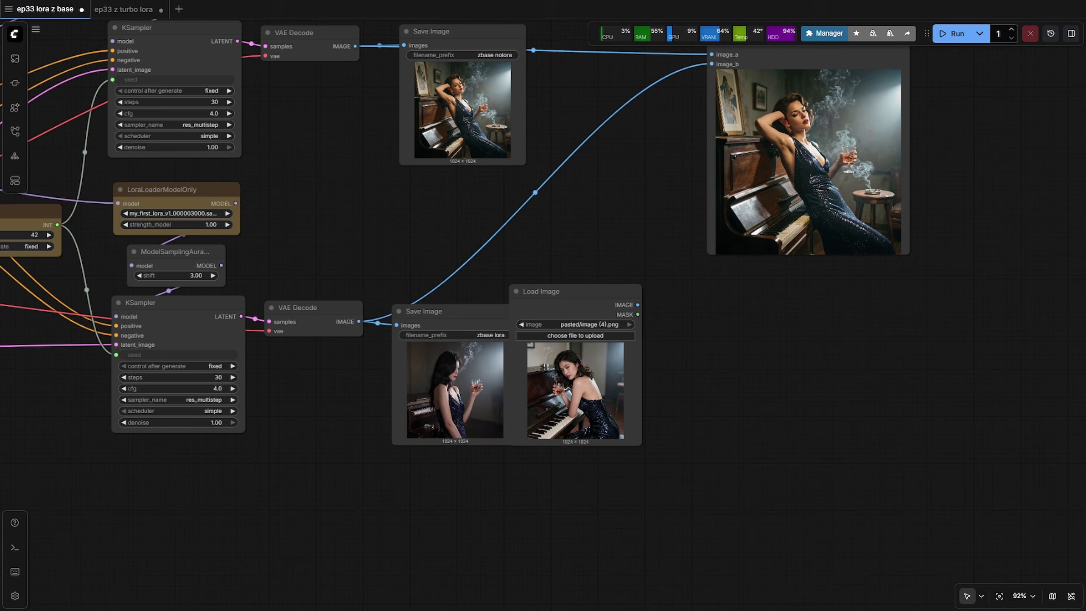